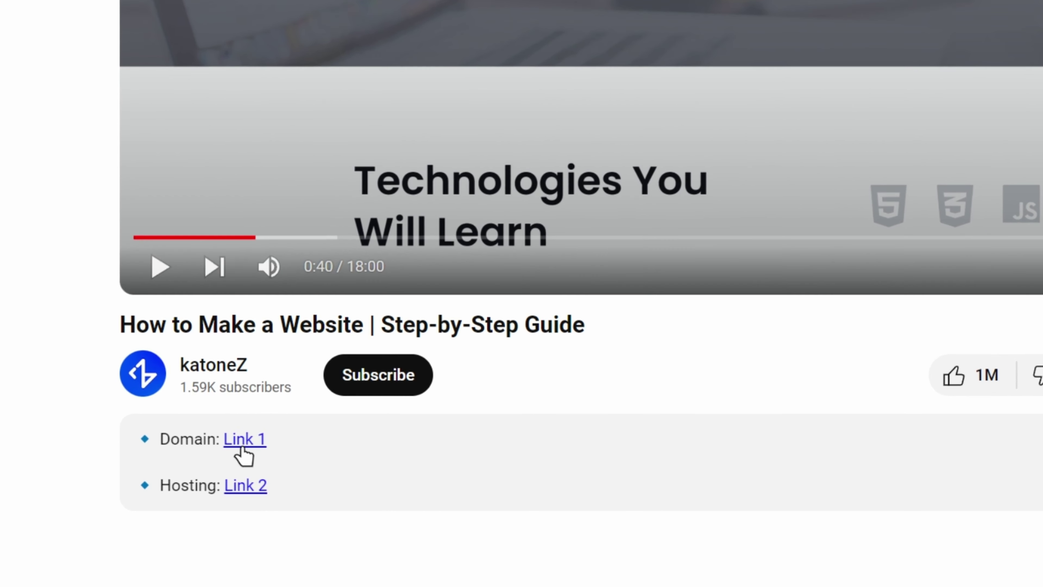
Search Namecheap for techuptrend.com, which shows as available at $10.28/yr with alternatives.
click(243, 441)
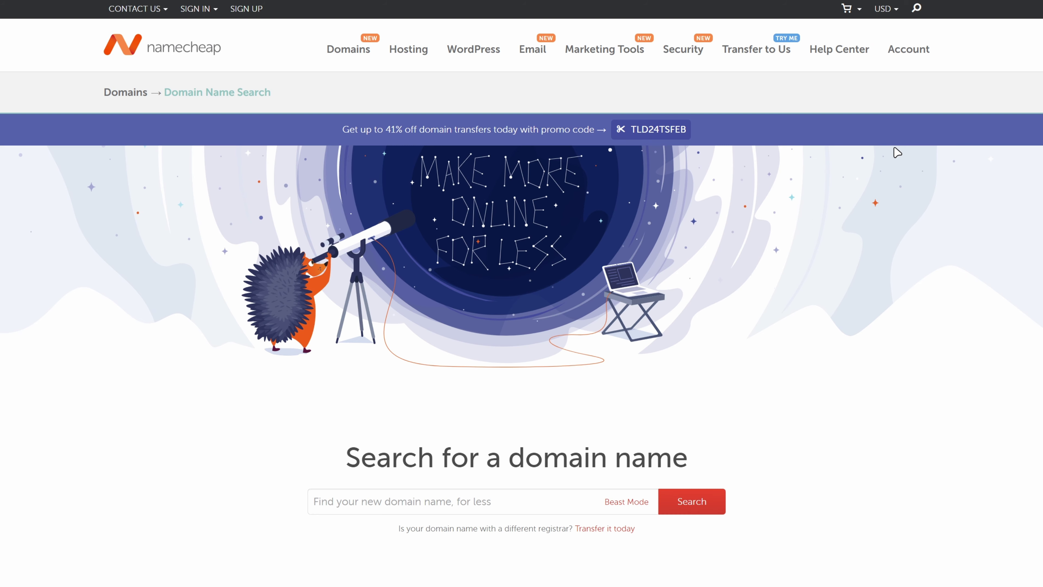
scroll(915, 193, down, 4)
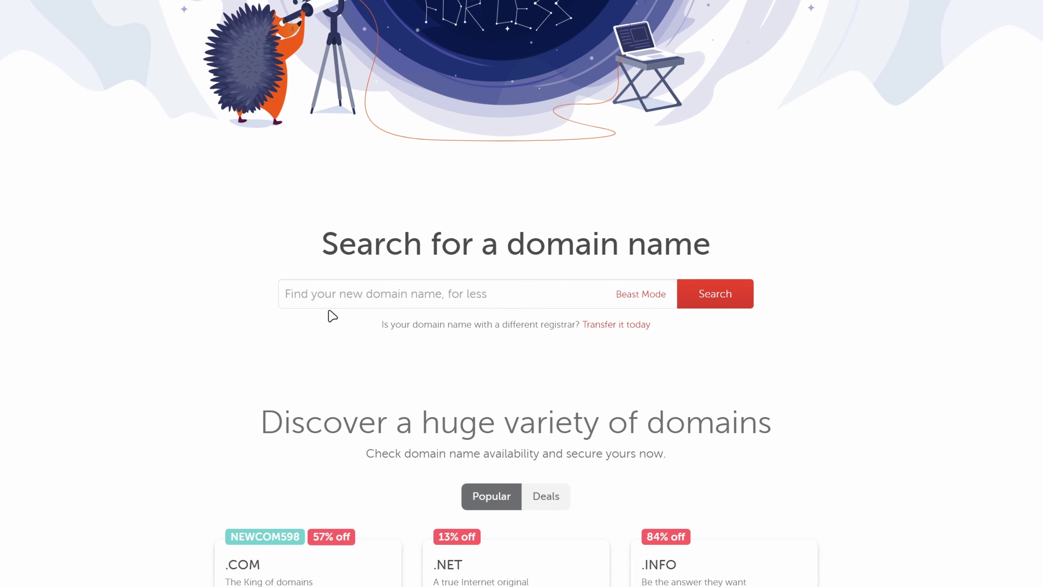
click(341, 294)
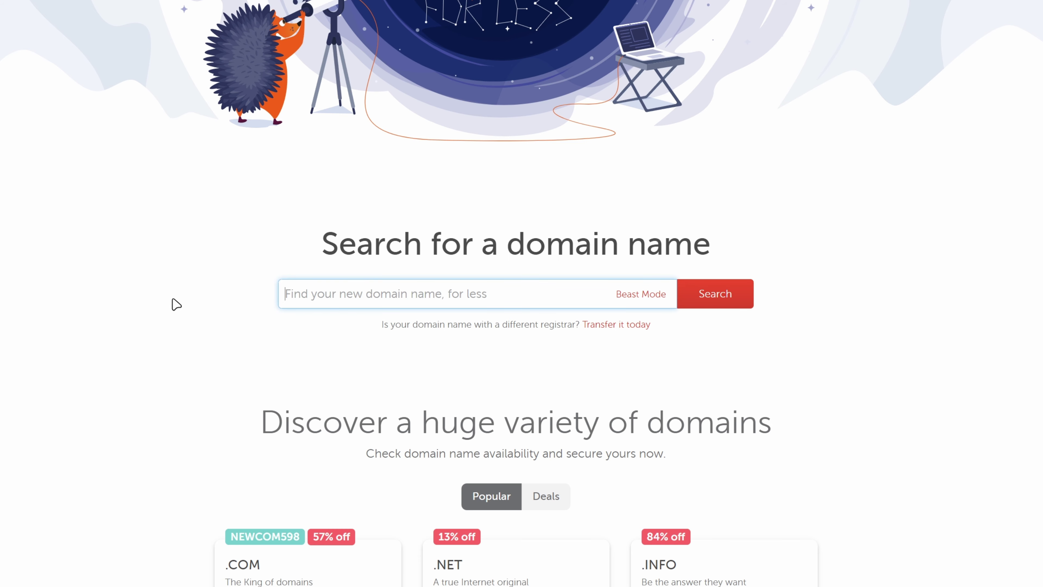
text(techuptrend.com)
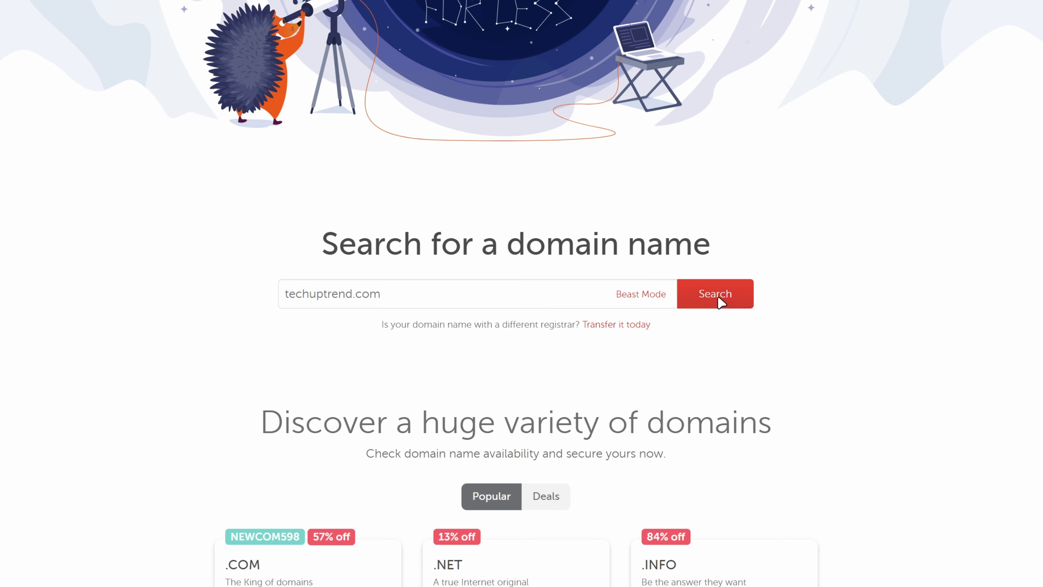
click(719, 304)
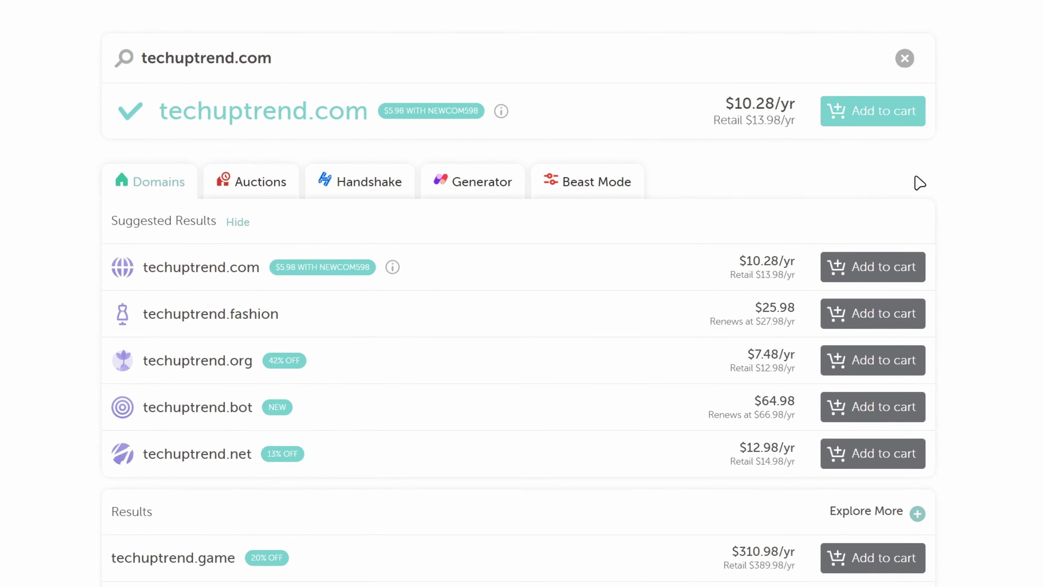
mouse_move(501, 102)
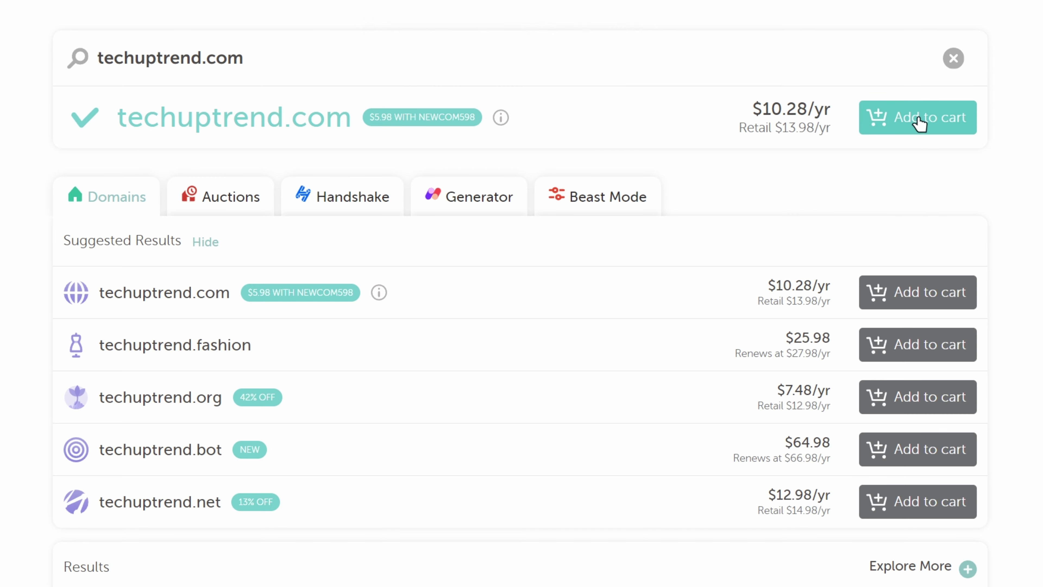
Add techuptrend.com to the Namecheap cart and proceed to checkout.
click(866, 123)
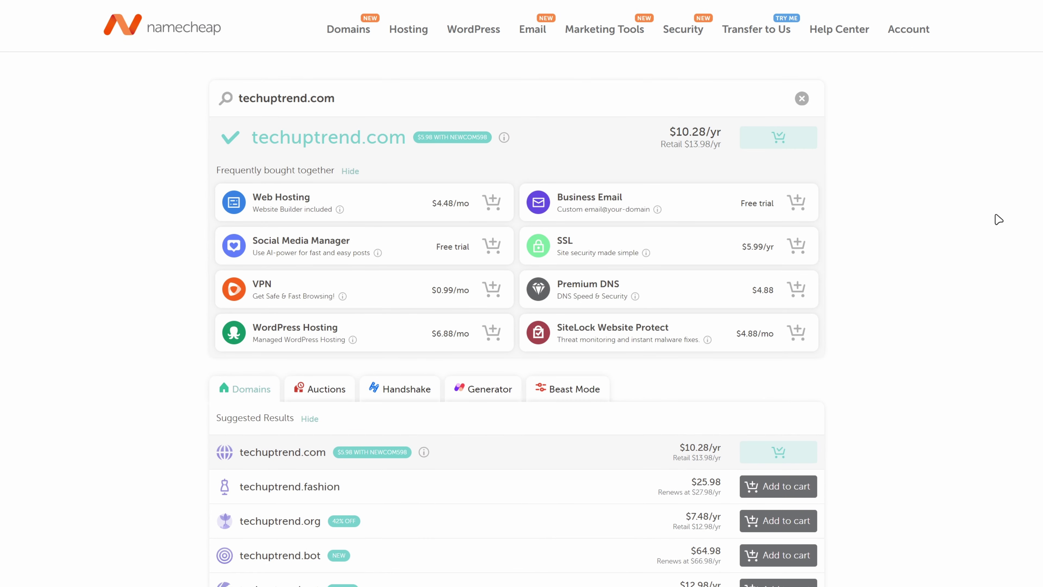
scroll(996, 202, down, 5)
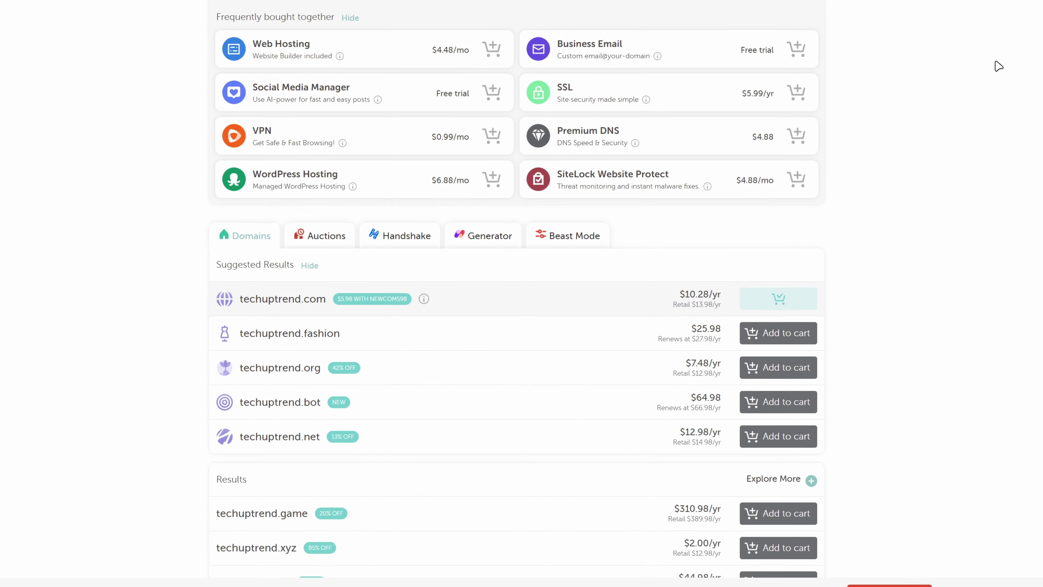
scroll(946, 79, down, 1)
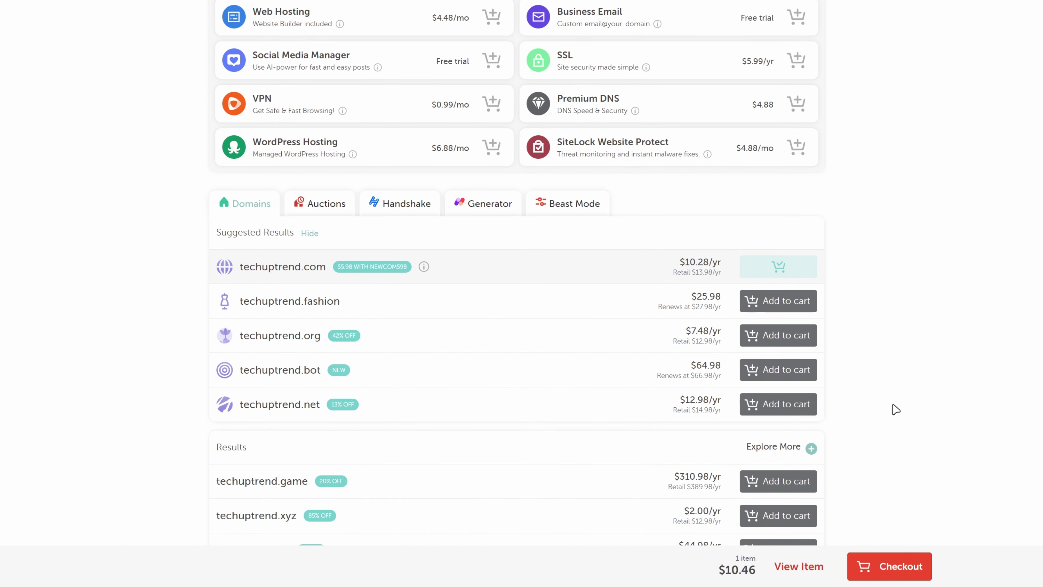
click(885, 567)
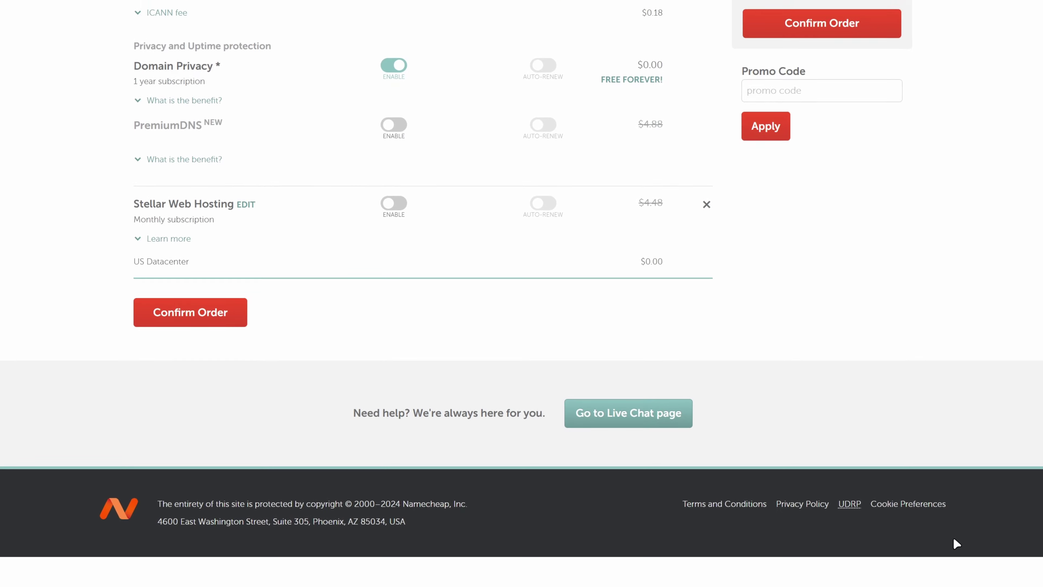
Keep the 1 Year registration term and apply promo code NEWCOM598.
scroll(960, 546, up, 5)
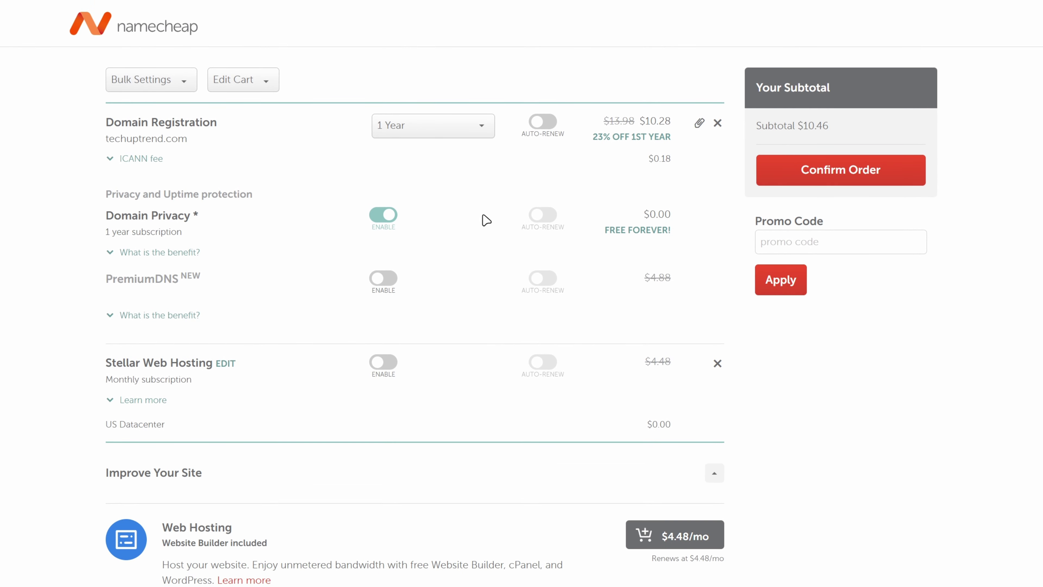
click(430, 131)
click(431, 130)
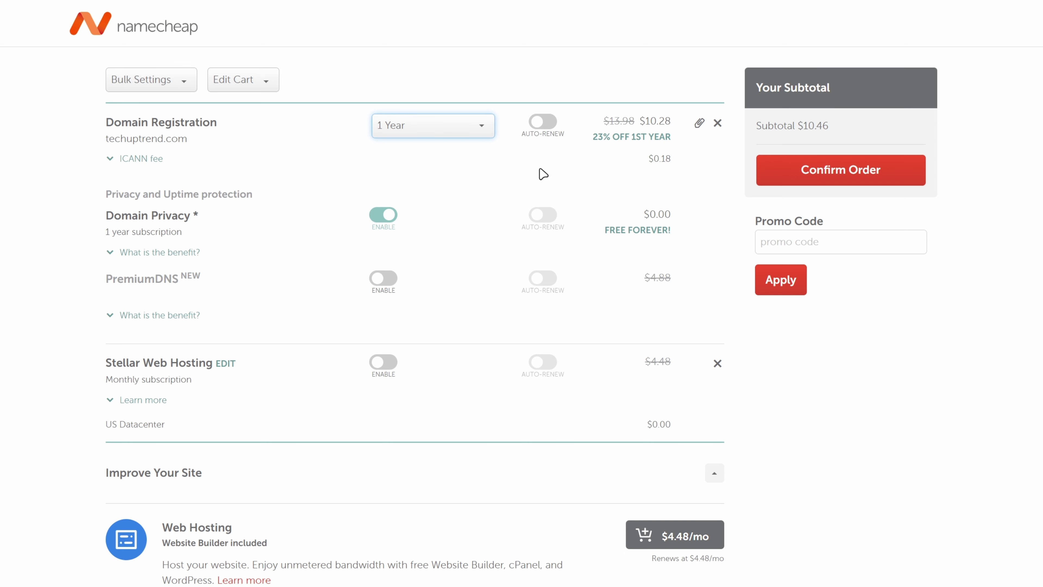
click(543, 174)
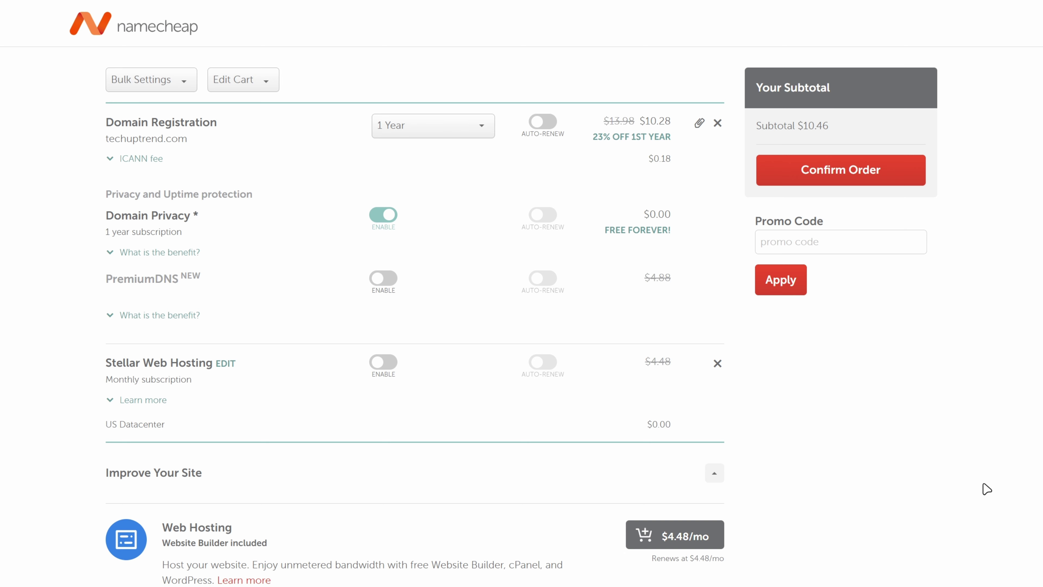
click(826, 241)
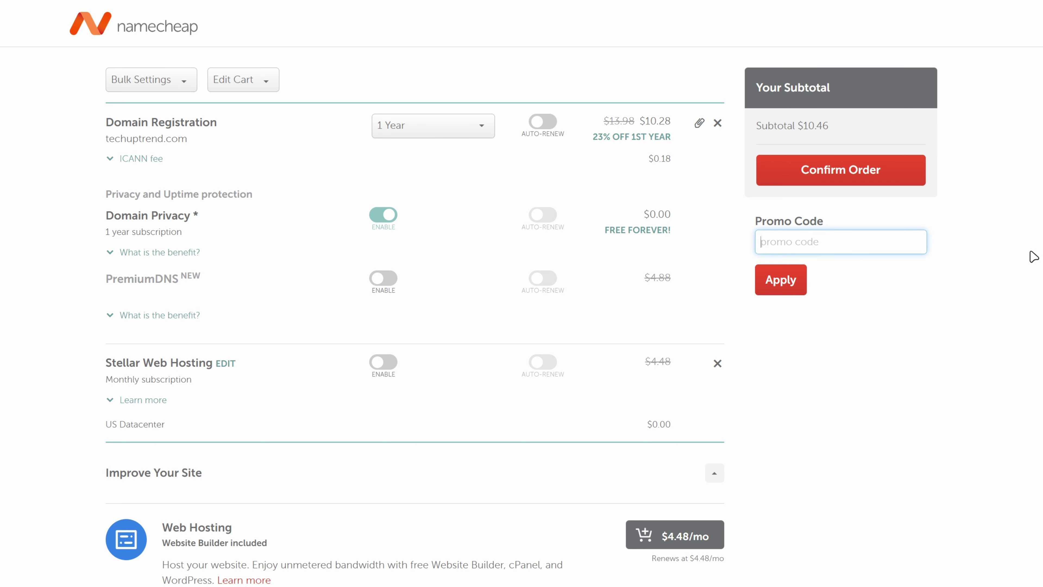
text(NEWCOM598)
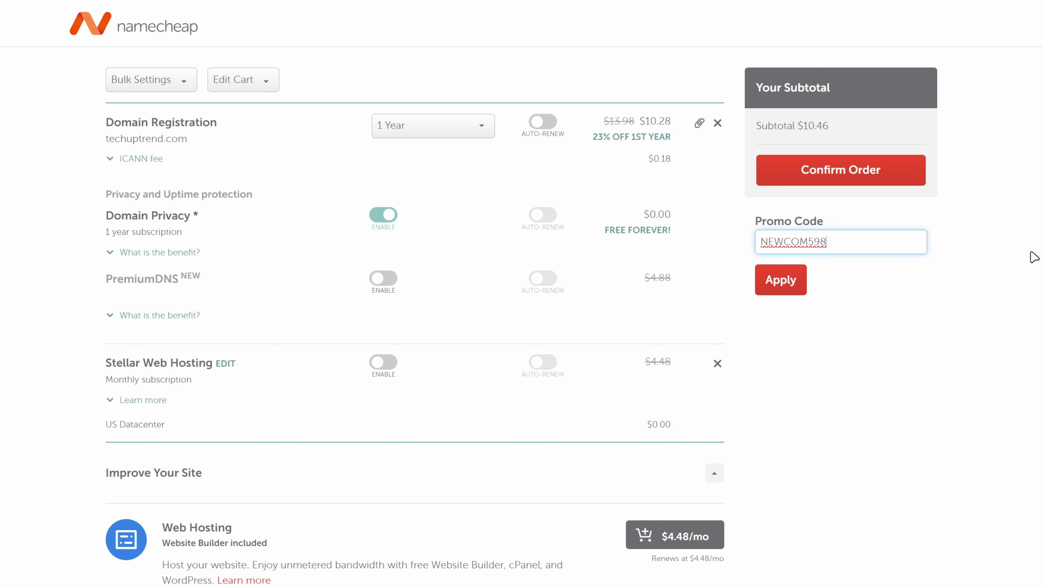
click(779, 286)
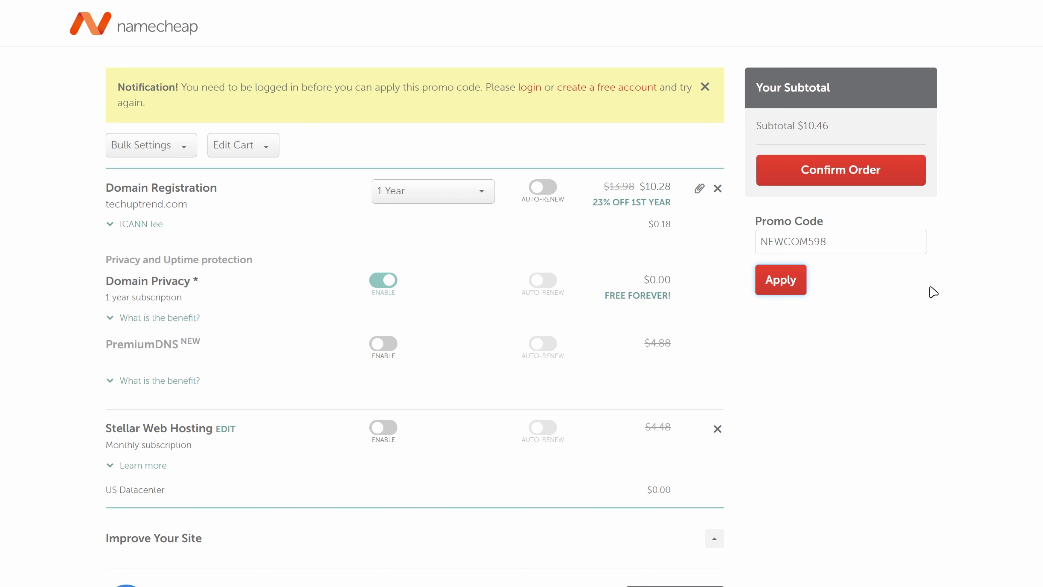
Sign in to the Namecheap account with the username and password.
click(529, 94)
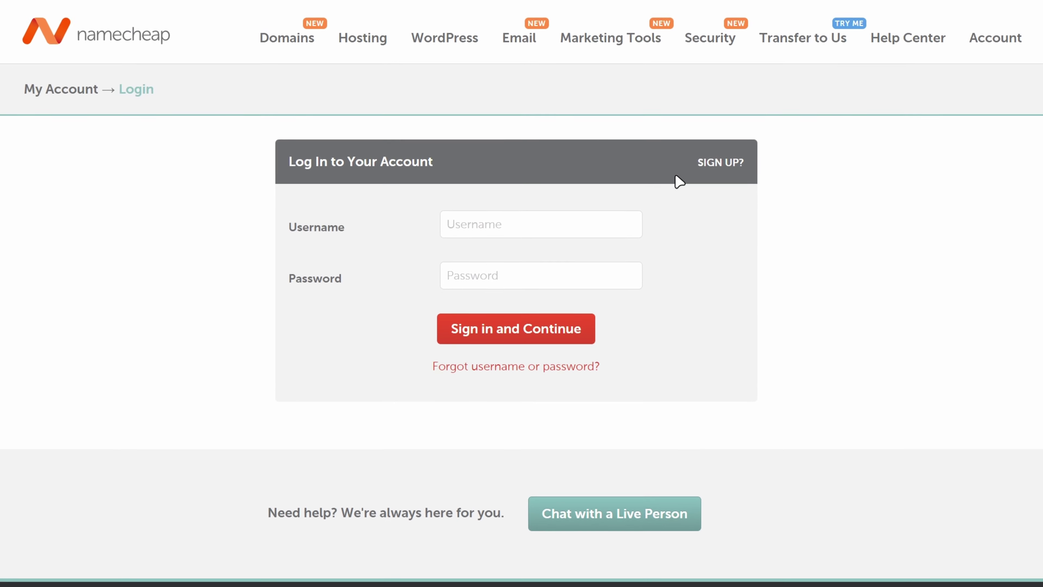
text(user)
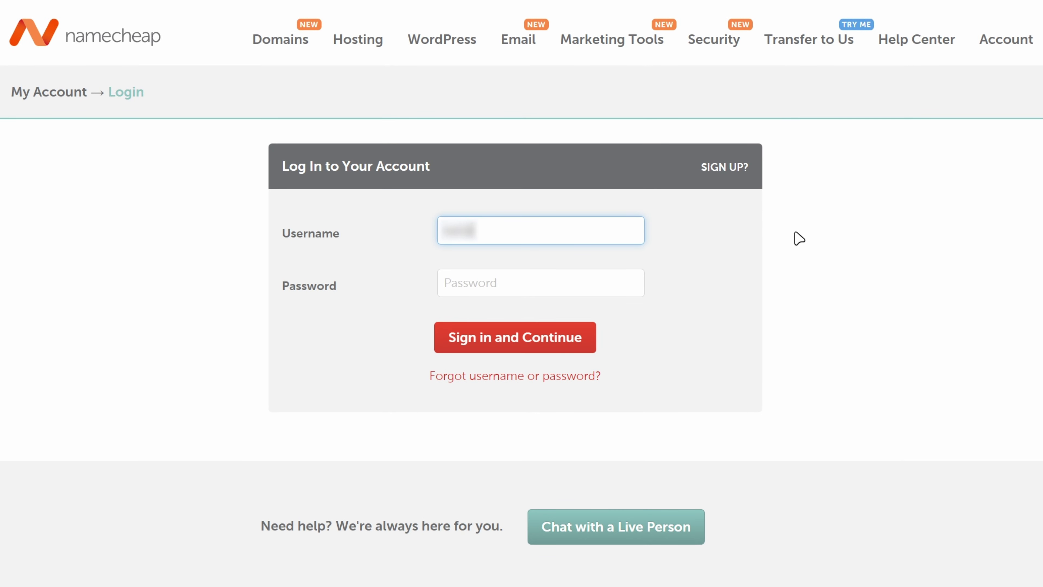
key(Tab)
key(ctrl+v)
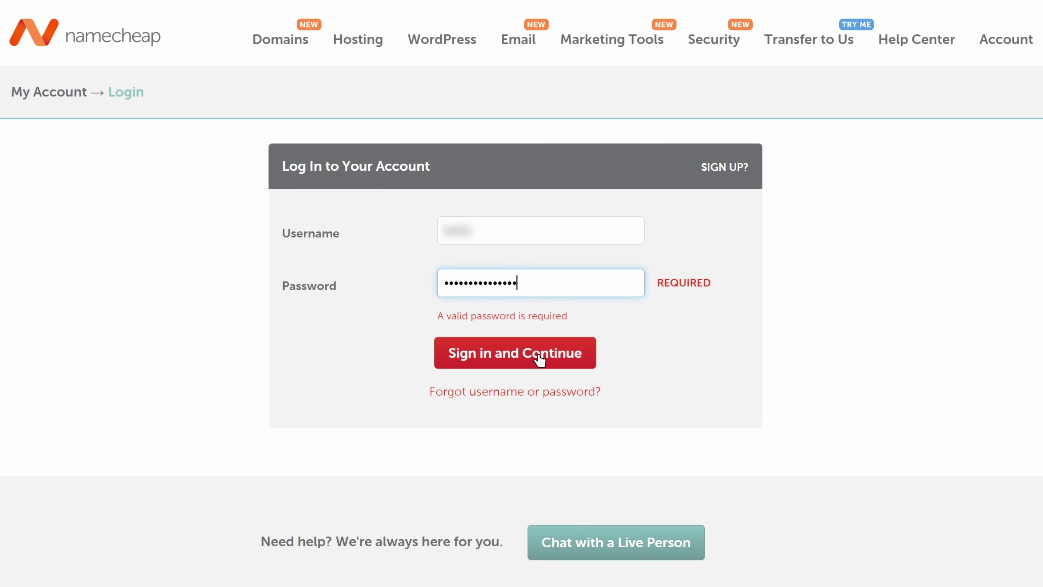
click(526, 356)
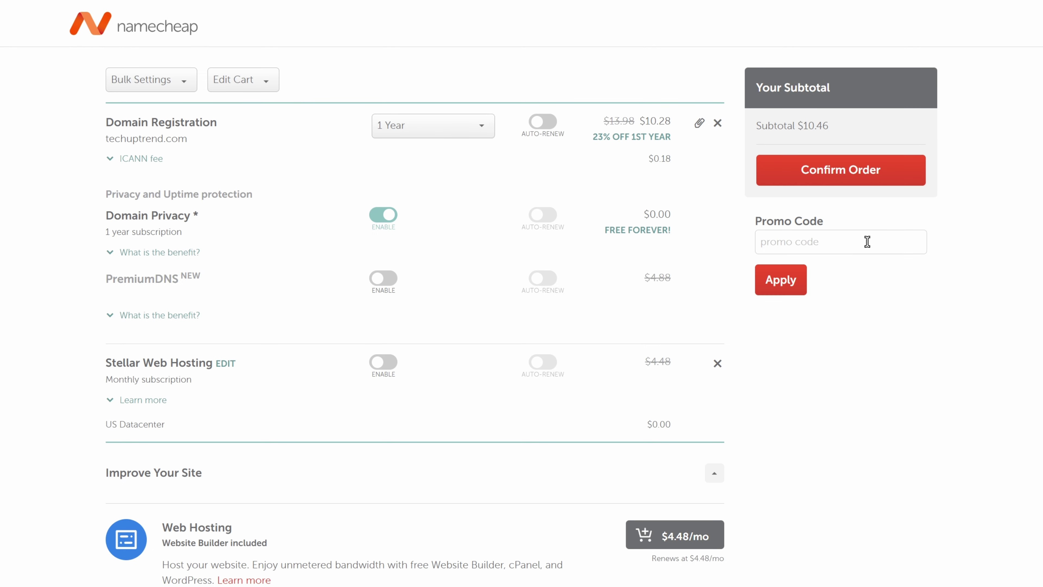
Re-apply promo code NEWCOM598, which is rejected as expired or used.
click(867, 242)
text(NEWCOM598)
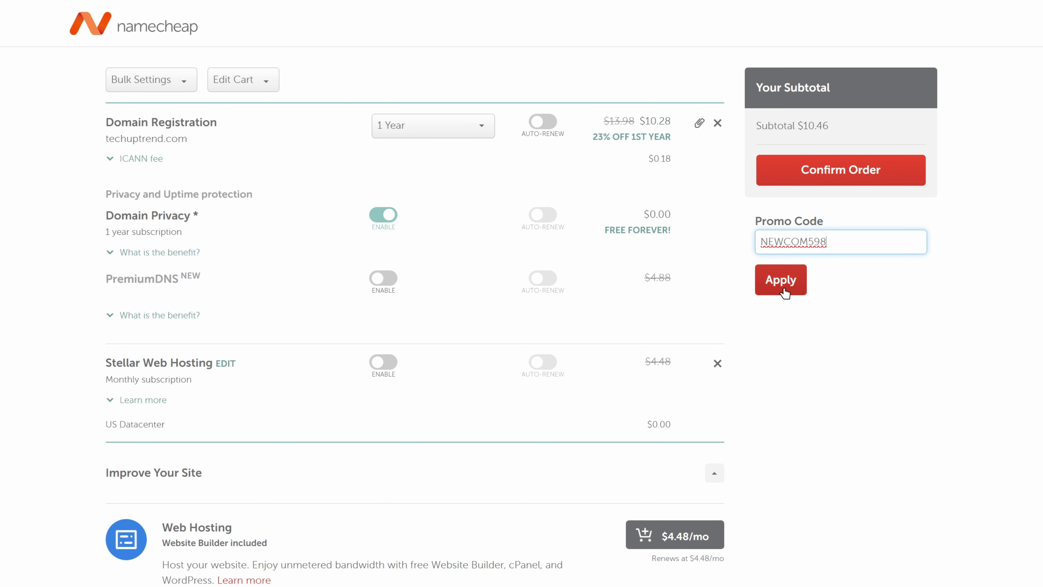
click(780, 282)
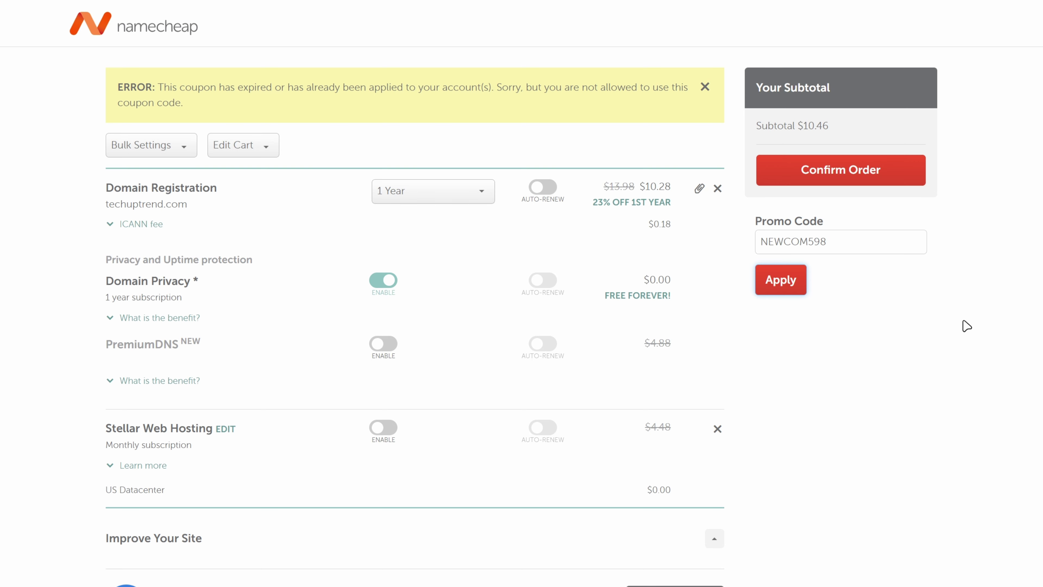
Confirm and pay the $10.46 order for techuptrend.com, then open its domain management page.
click(839, 175)
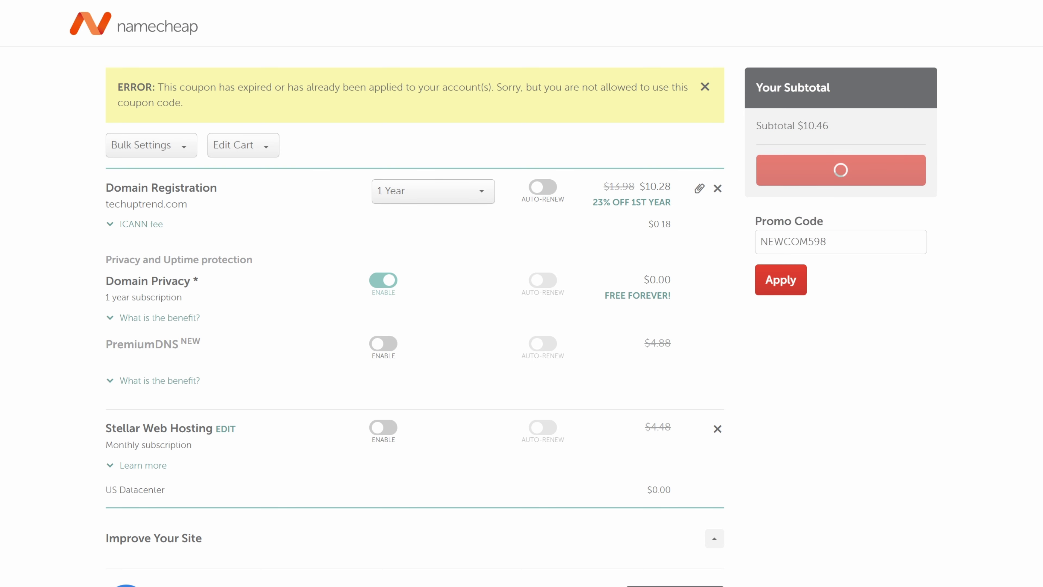
scroll(522, 293, down, 5)
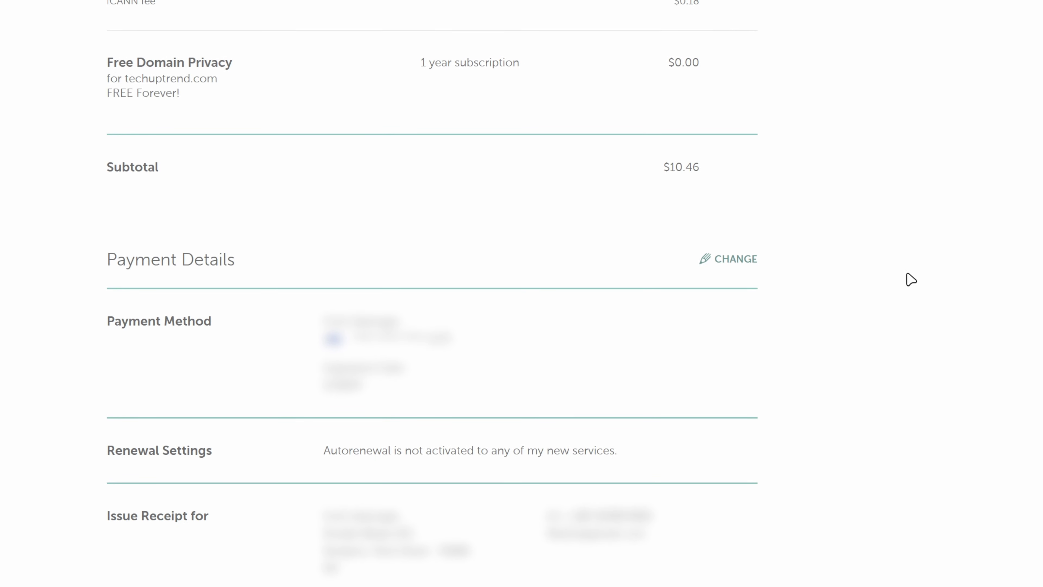
click(727, 266)
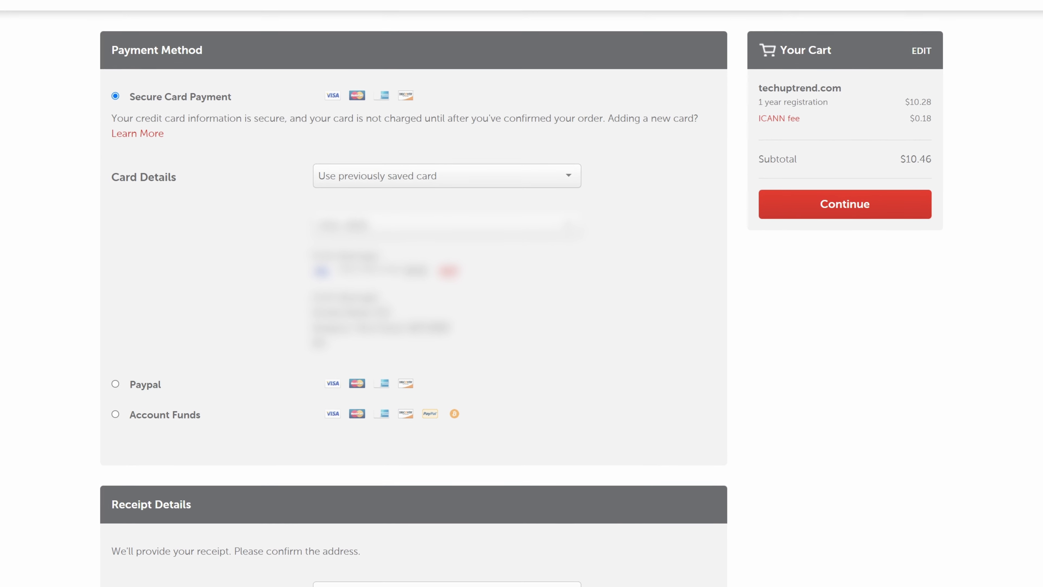
scroll(522, 293, down, 5)
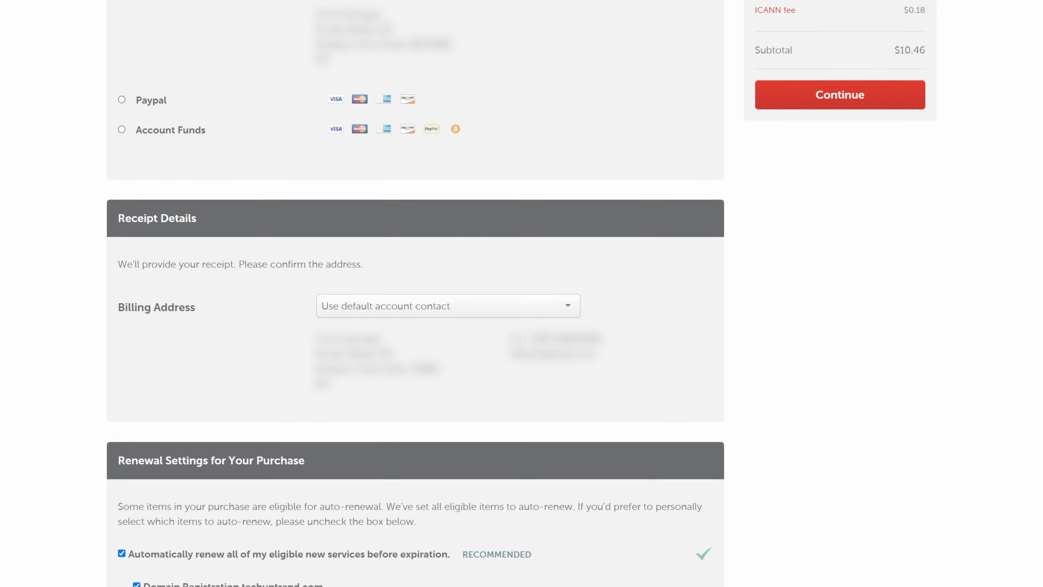
scroll(564, 324, down, 7)
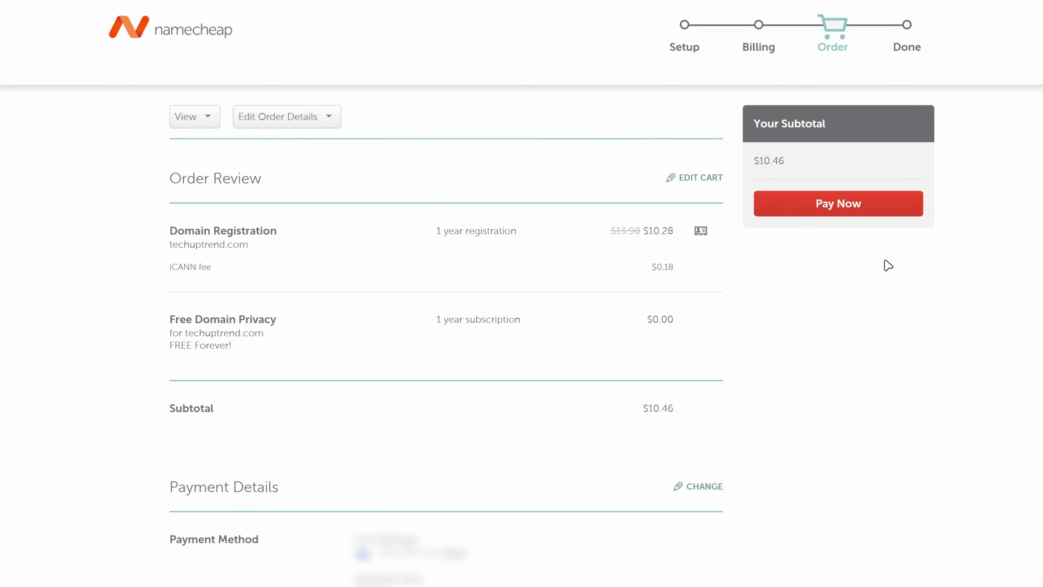
click(840, 208)
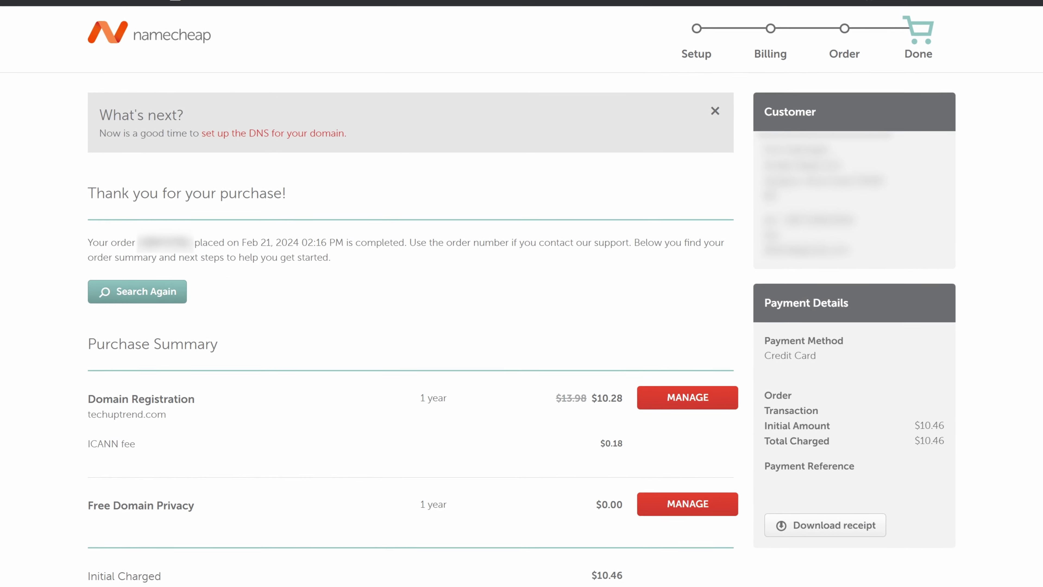
click(693, 413)
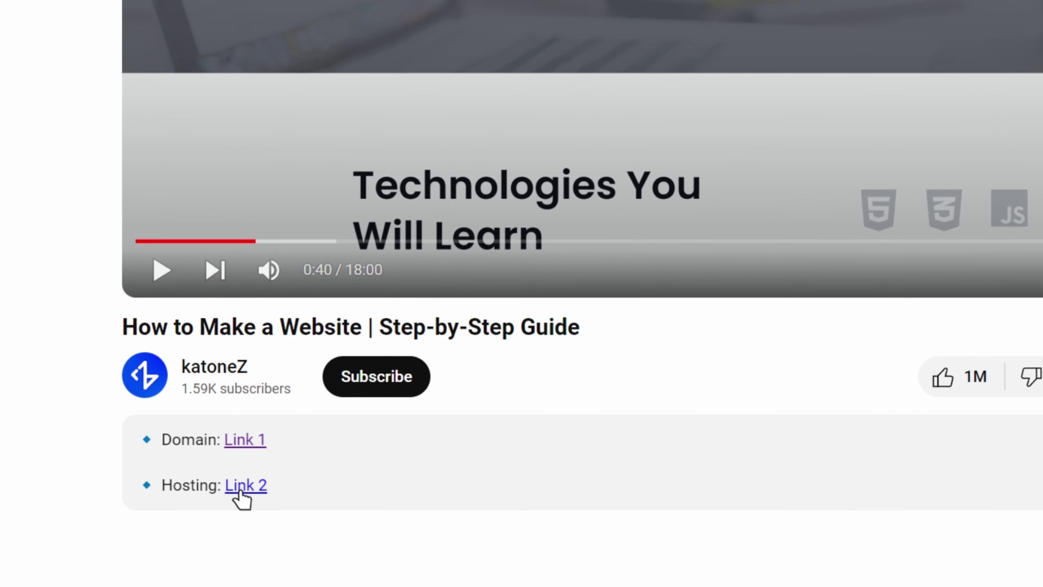
Start a BigScoots order for the Shared SSD Hosting 105cc plan at $7.95 monthly.
click(239, 489)
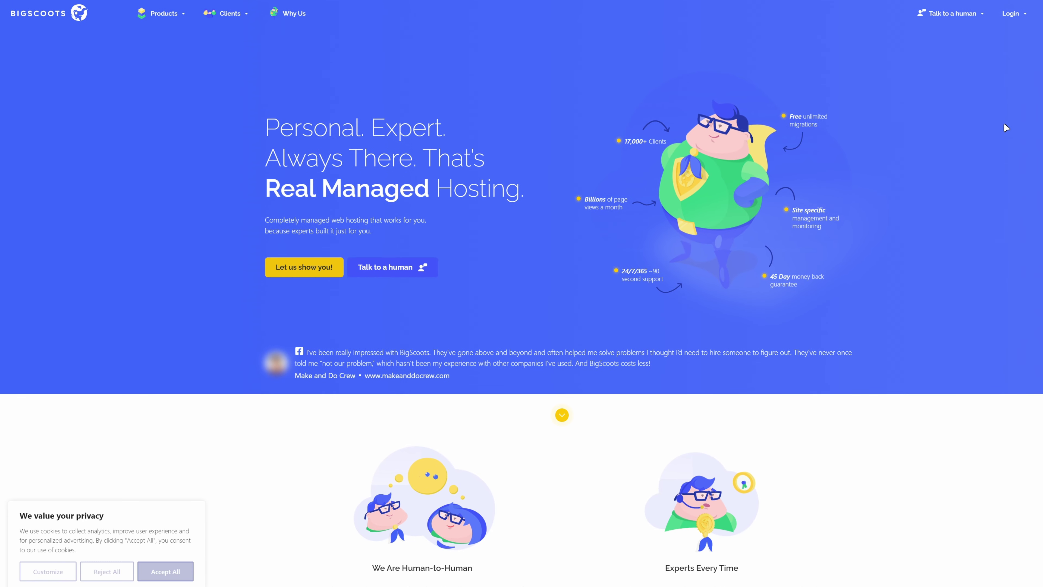
mouse_move(161, 18)
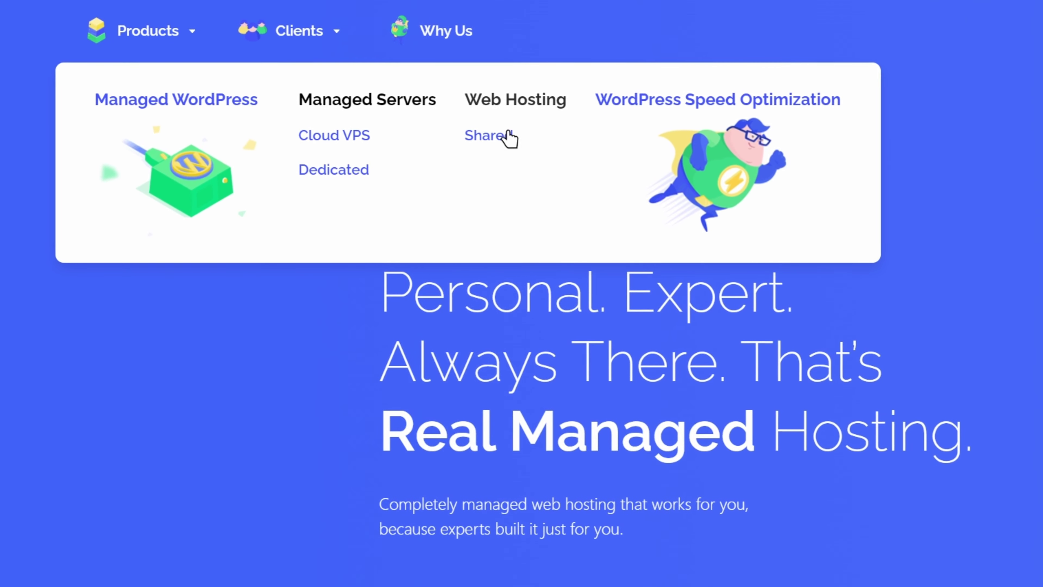
click(499, 142)
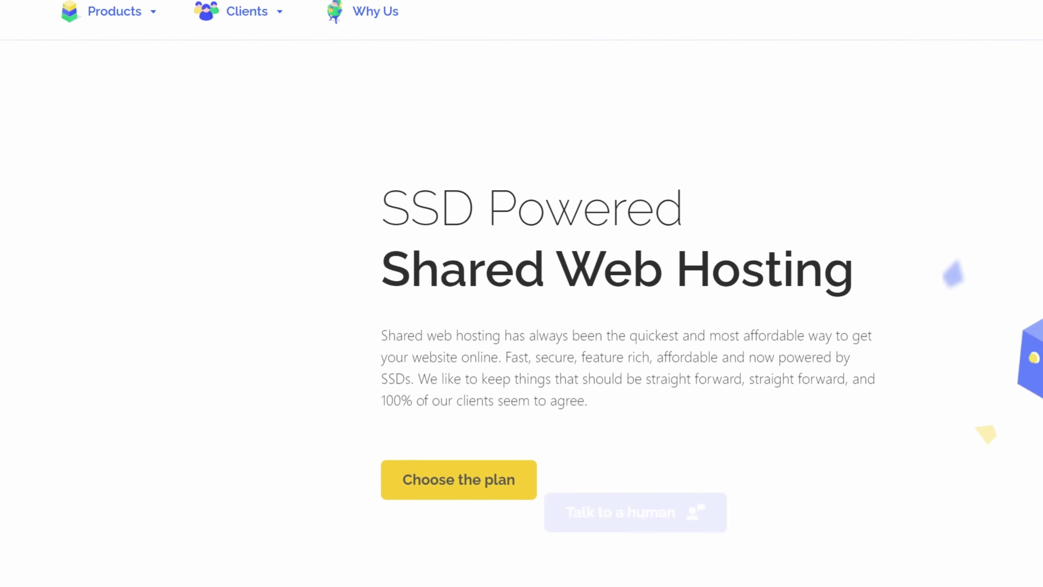
scroll(1010, 267, down, 8)
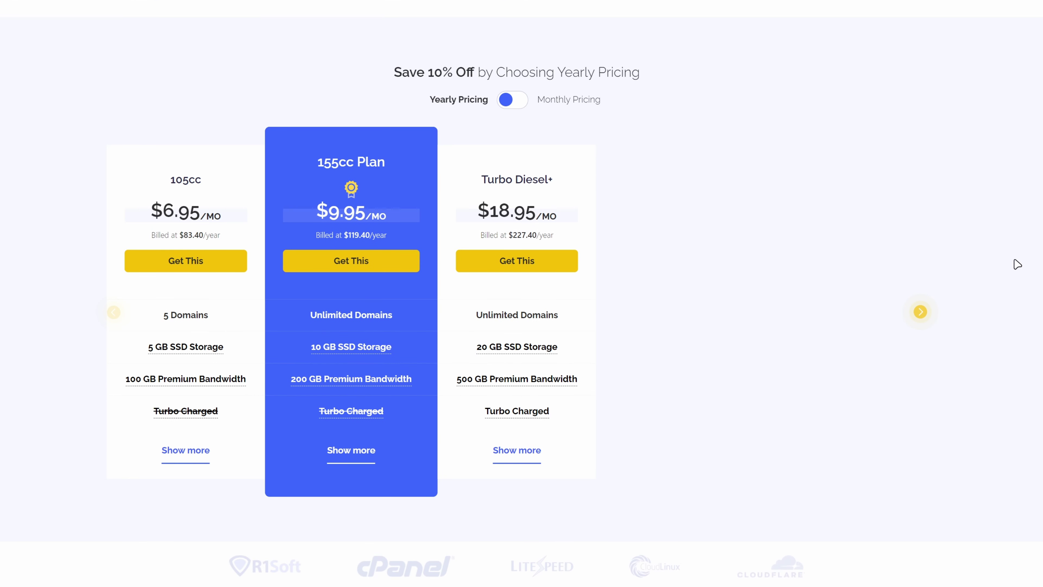
click(189, 267)
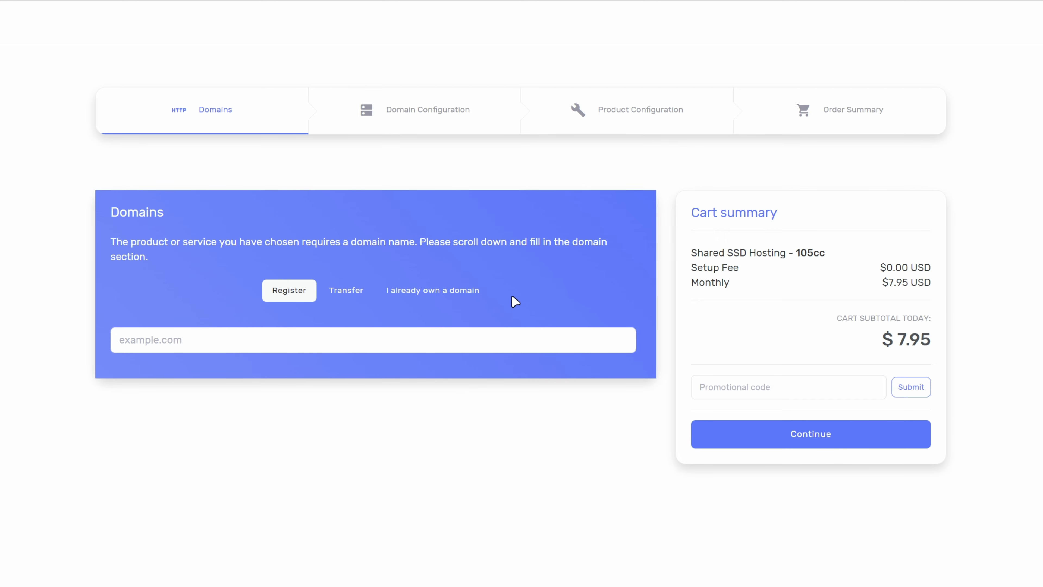
Attach the already-owned domain techuptrend.com to the hosting order.
click(438, 296)
click(325, 373)
text(techuptrend)
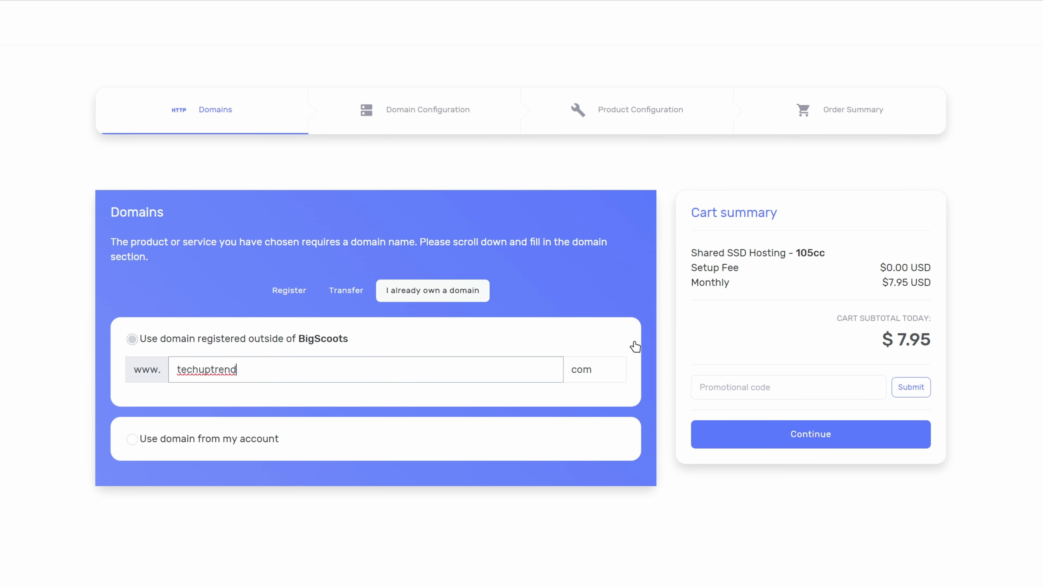
Apply promo code KATONEZ for $1.99 off, bringing the subtotal to $5.96.
click(757, 385)
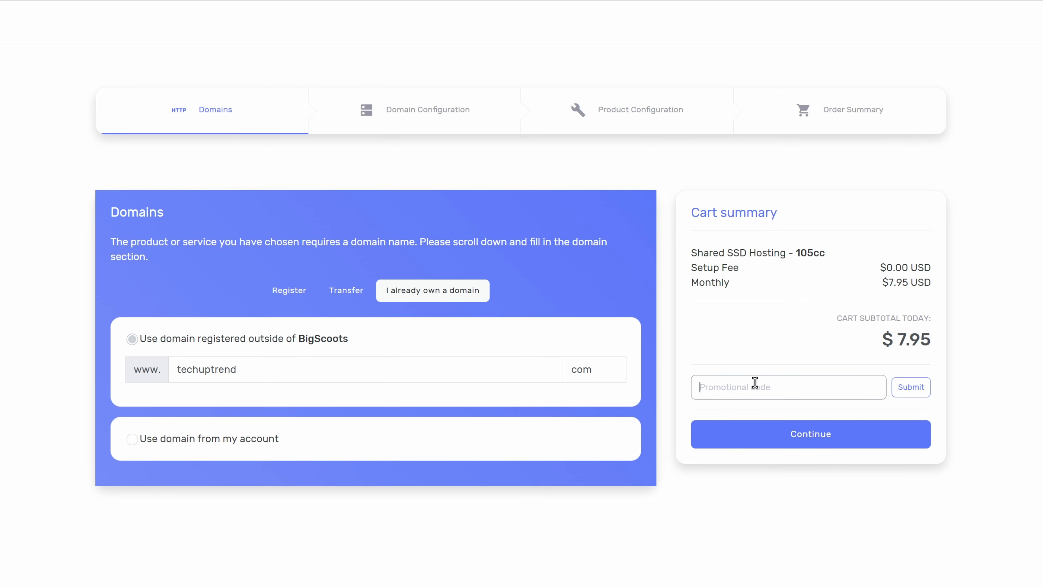
text(KATONEZ)
click(910, 387)
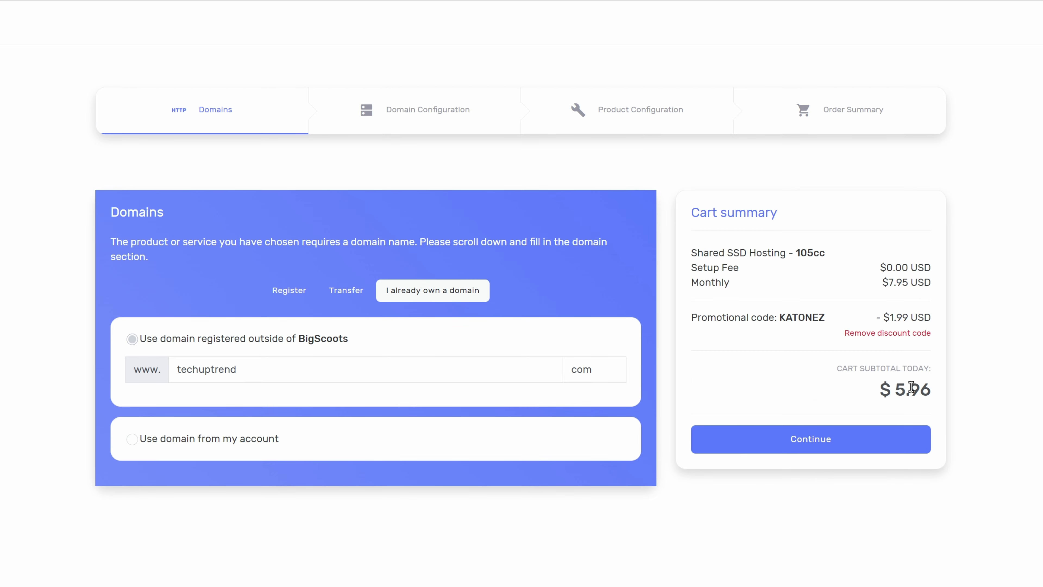
click(815, 447)
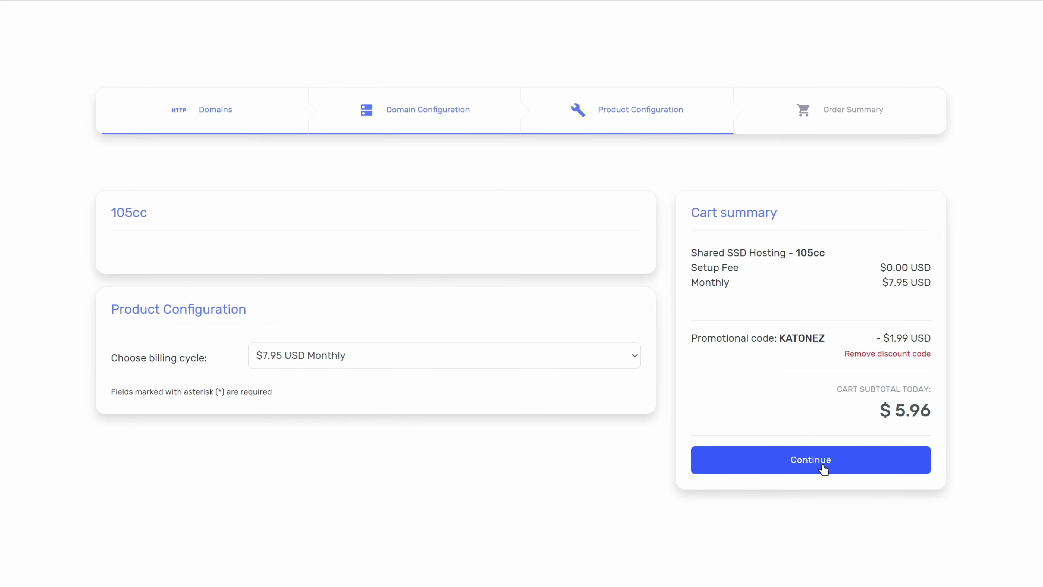
Log in as an existing BigScoots client with the account email and password.
click(811, 459)
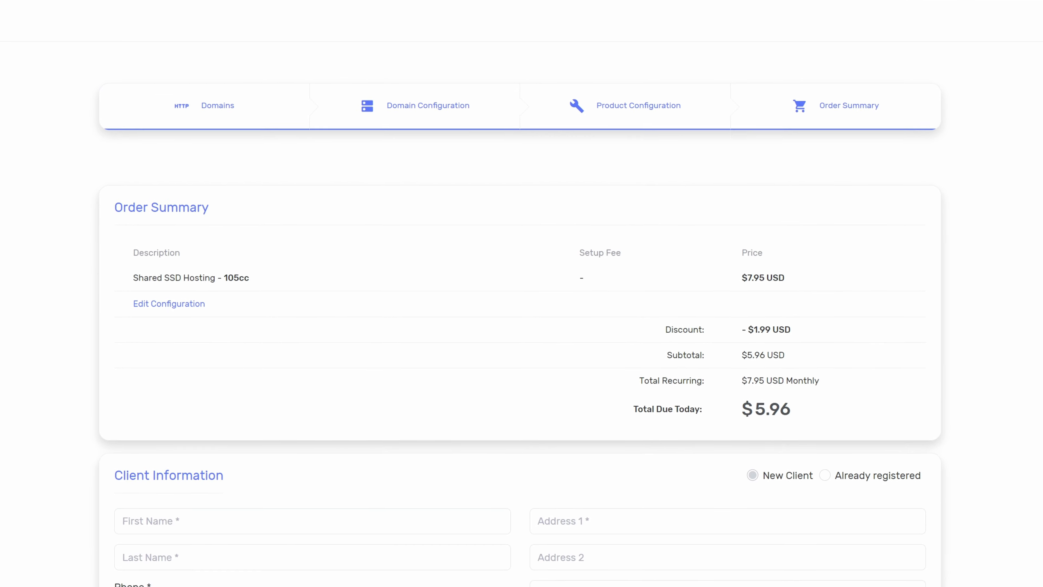
scroll(1036, 380, down, 8)
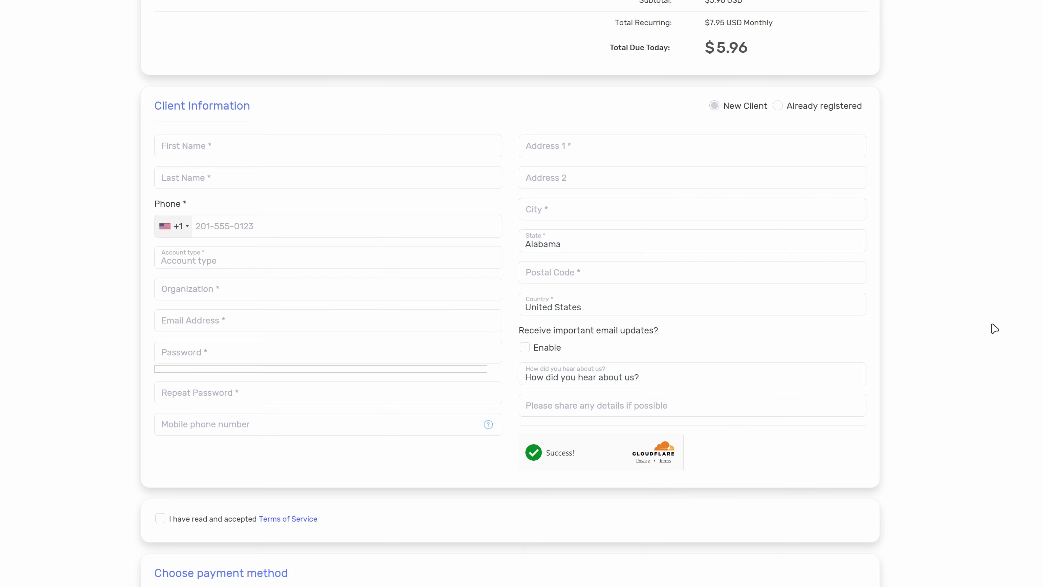
click(785, 106)
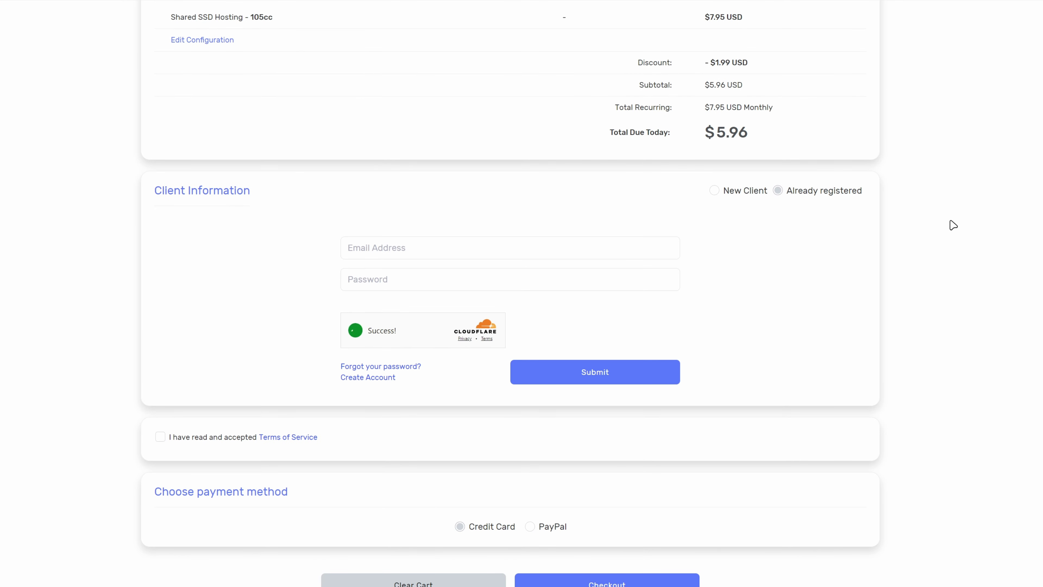
click(463, 249)
key(ctrl+v)
key(Tab)
key(ctrl+v)
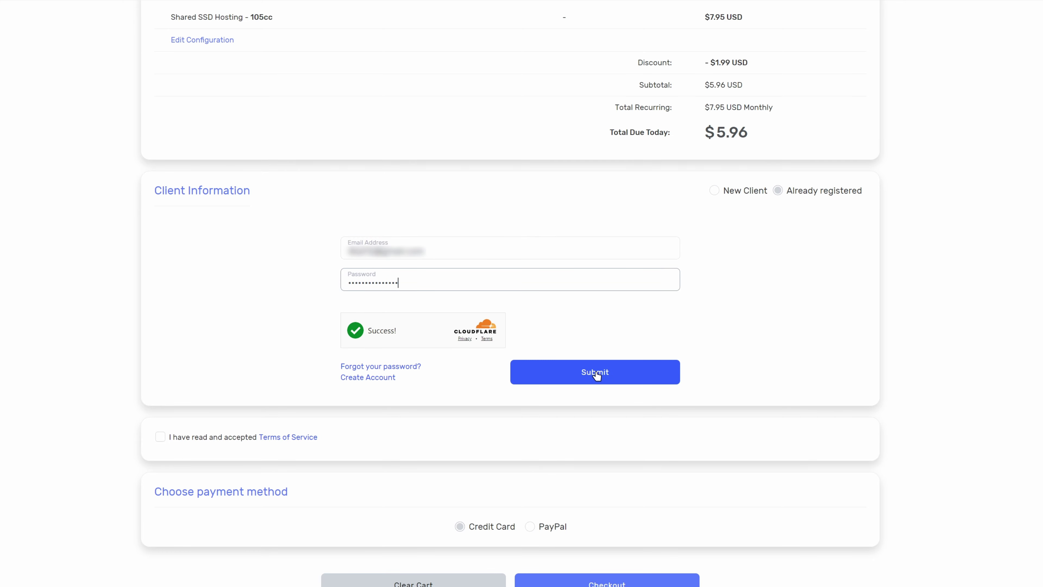
click(597, 371)
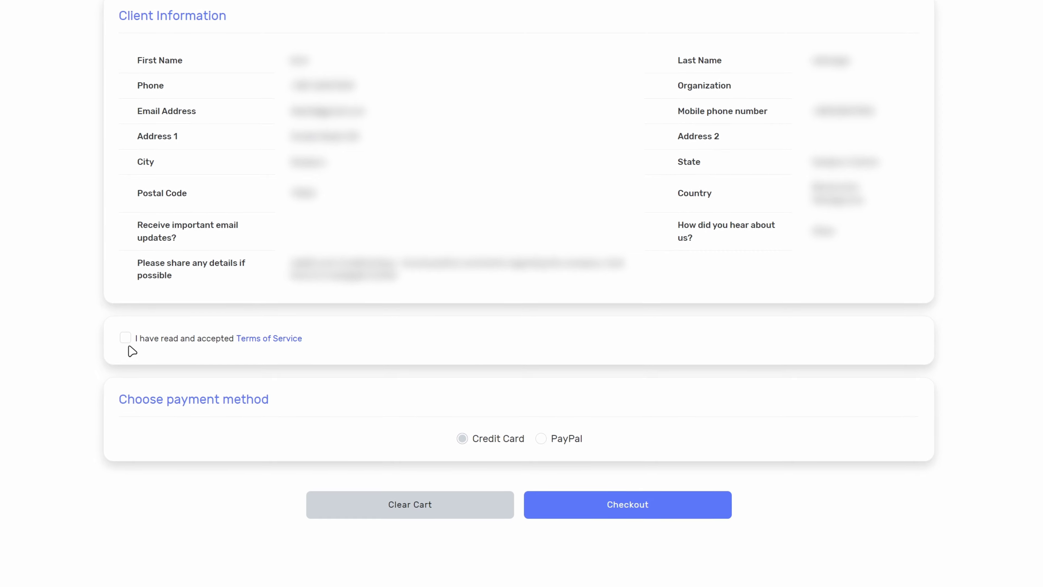
Accept the Terms of Service, choose PayPal with the PayPal email, and check out.
click(171, 342)
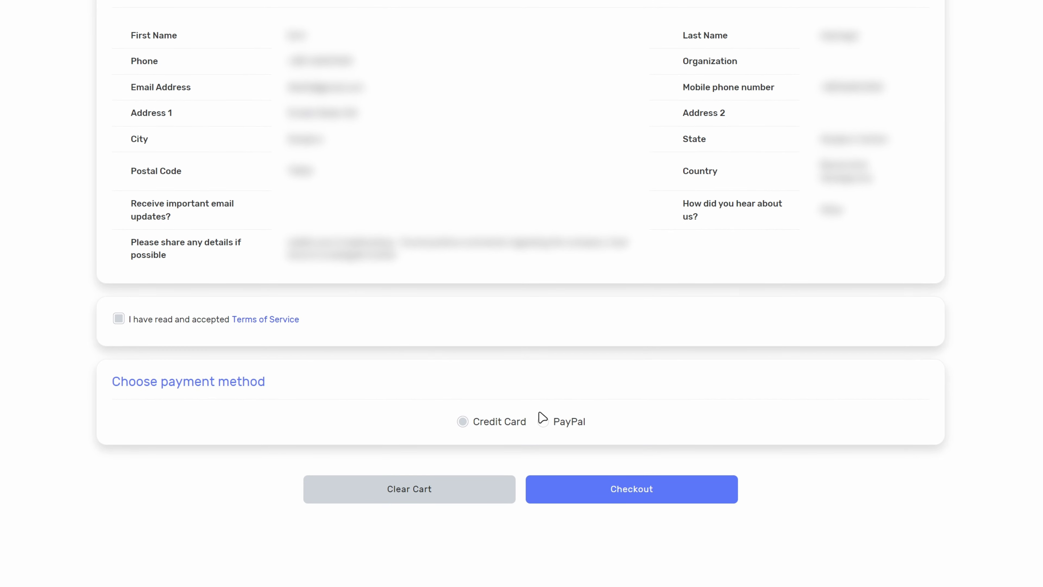
click(543, 424)
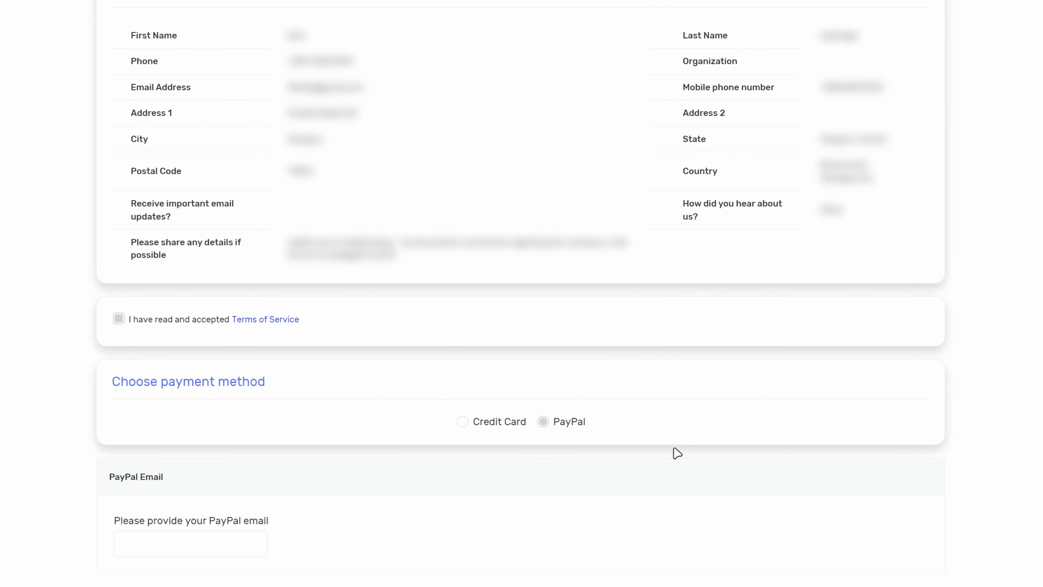
scroll(685, 454, down, 3)
click(182, 419)
text(user@example.com)
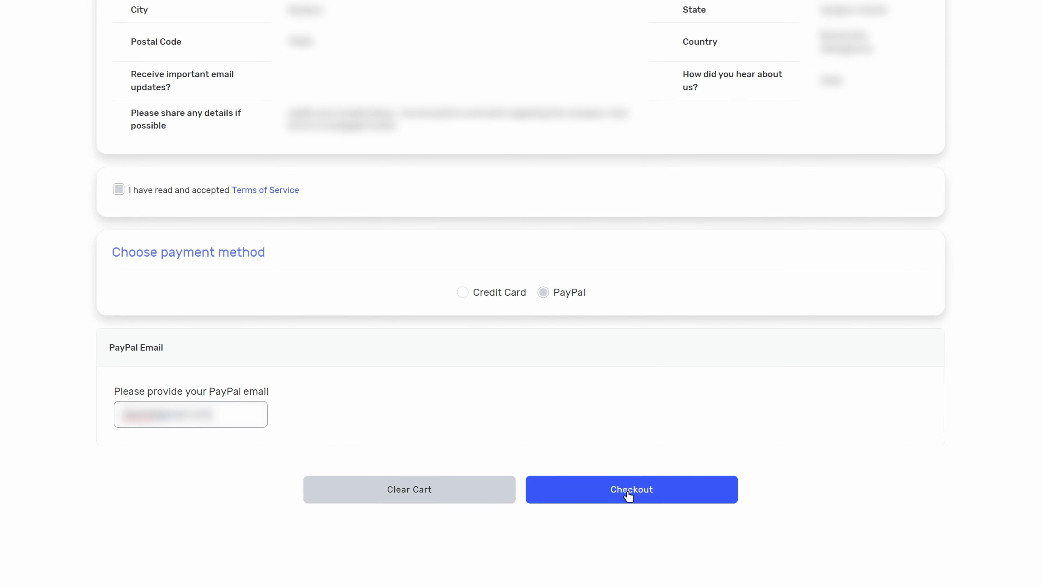
click(629, 496)
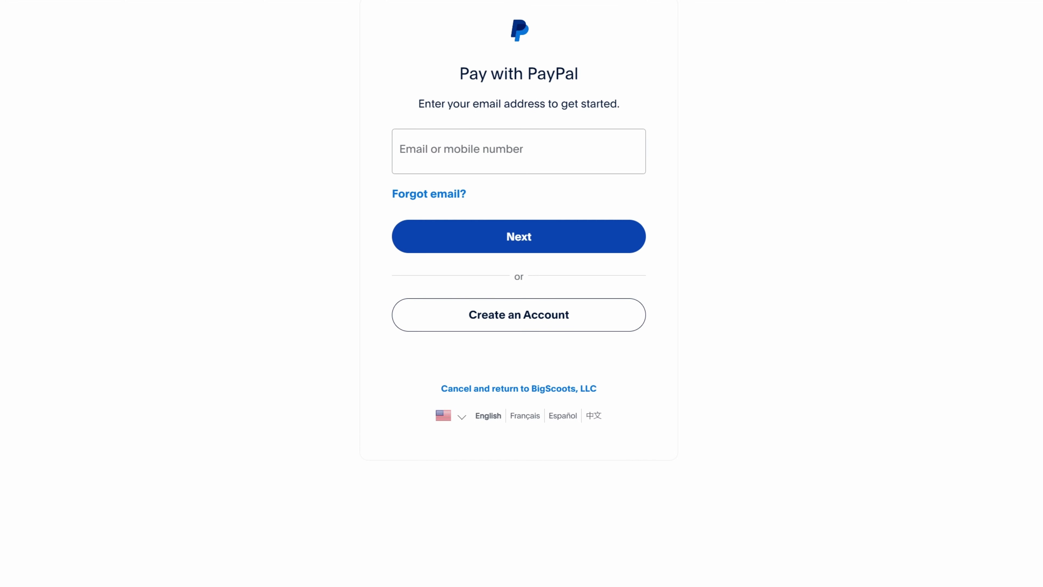
Verify PayPal with the one-time code, agree to the 7.95 USD monthly subscription, and return to BigScoots.
click(512, 158)
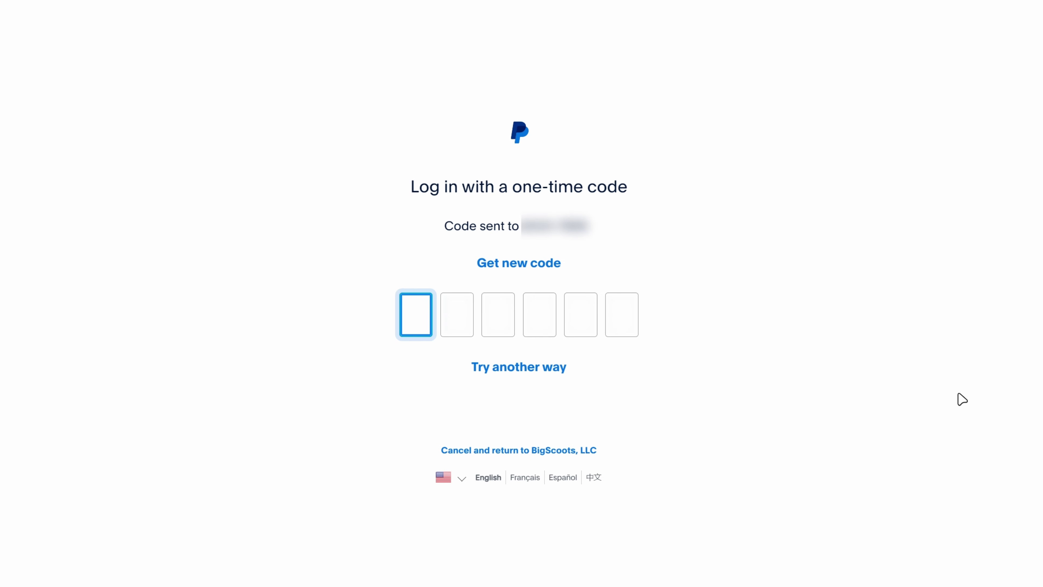
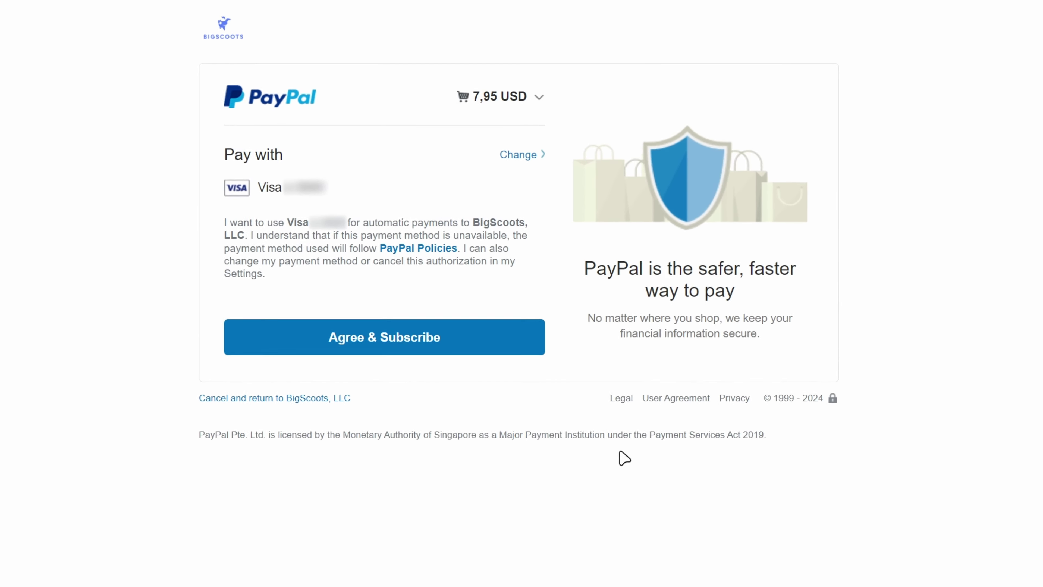
click(387, 348)
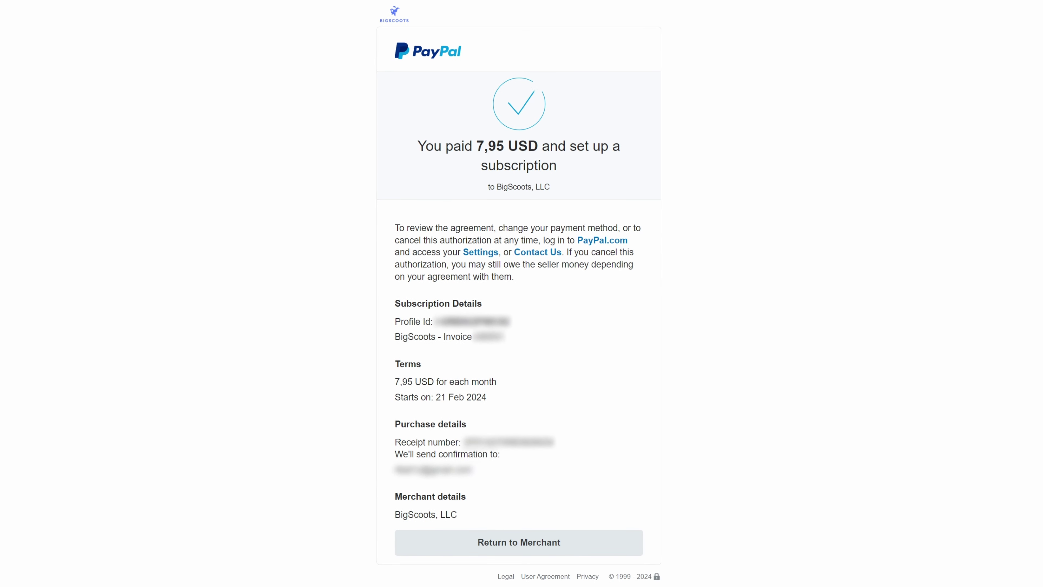
click(511, 543)
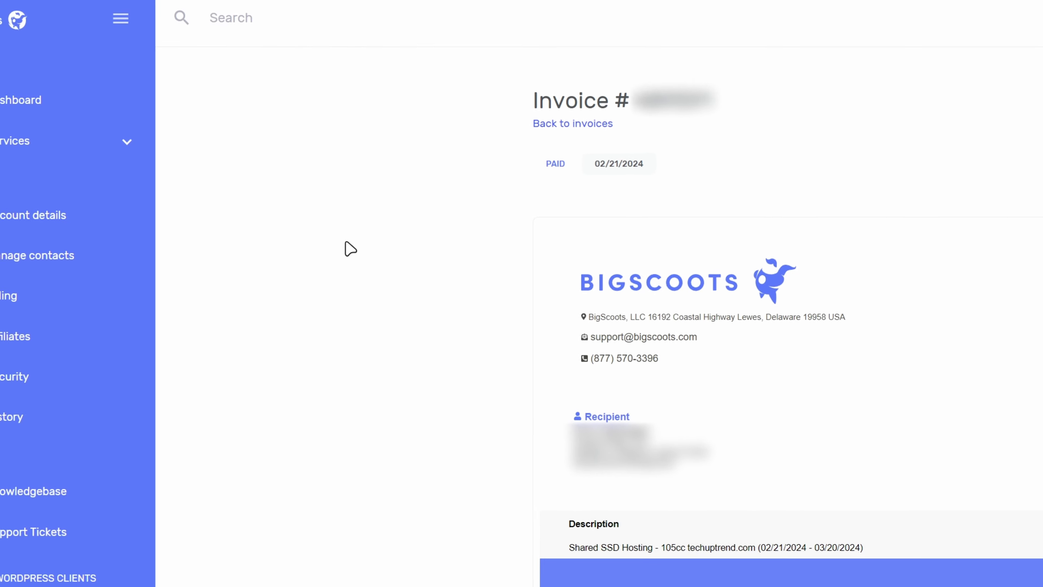
Open the Shared SSD Hosting 105cc service details for techuptrend.com.
click(135, 161)
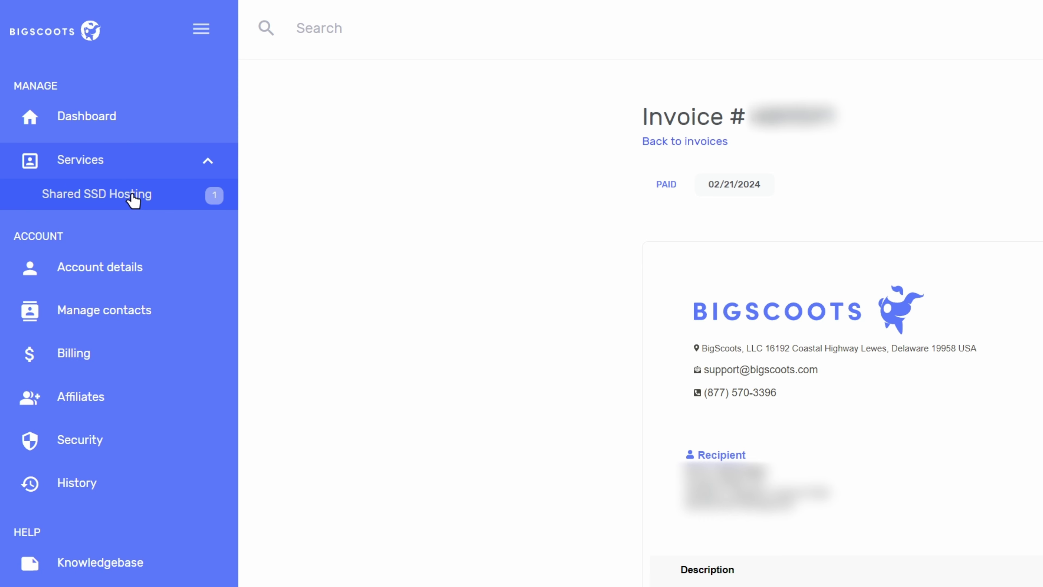
click(133, 200)
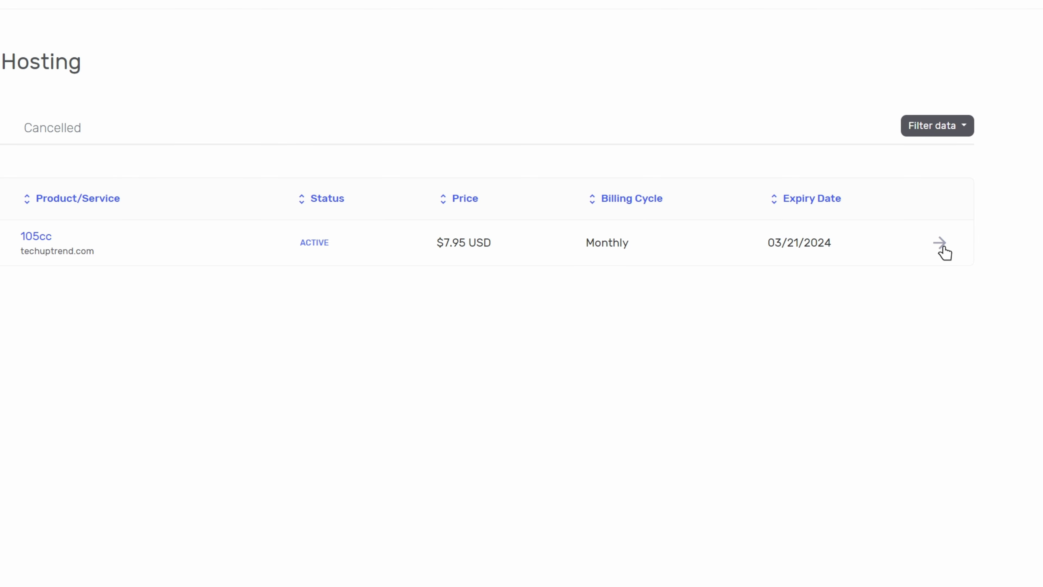
click(943, 248)
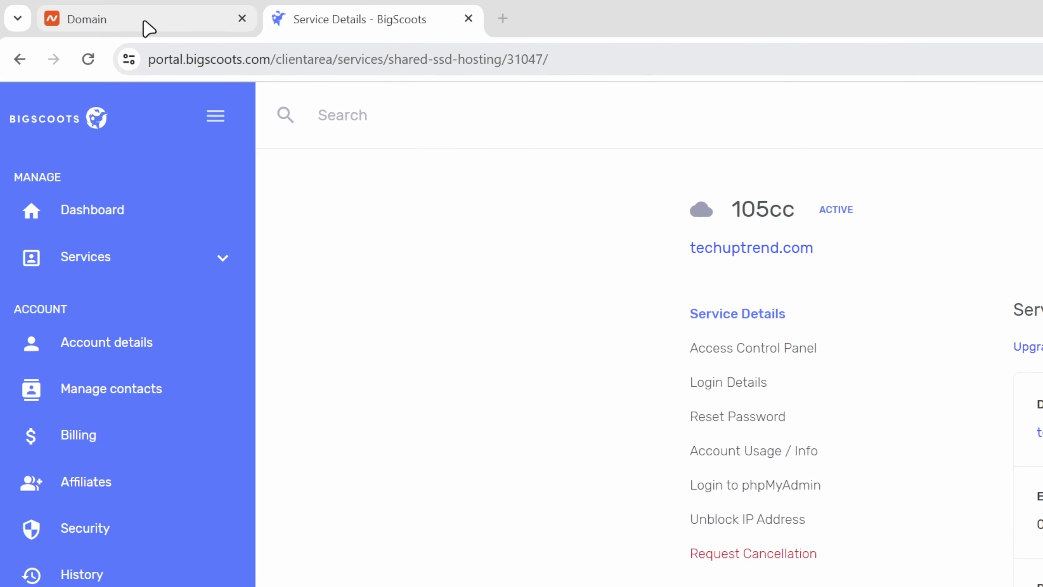
Switch techuptrend.com's Namecheap nameserver setting to Custom DNS.
click(135, 23)
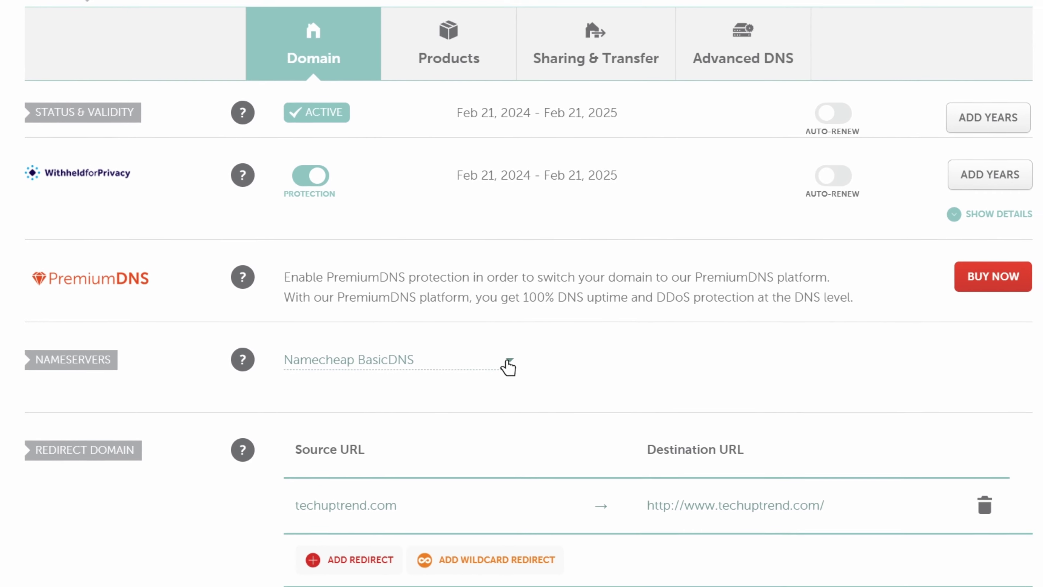
click(504, 359)
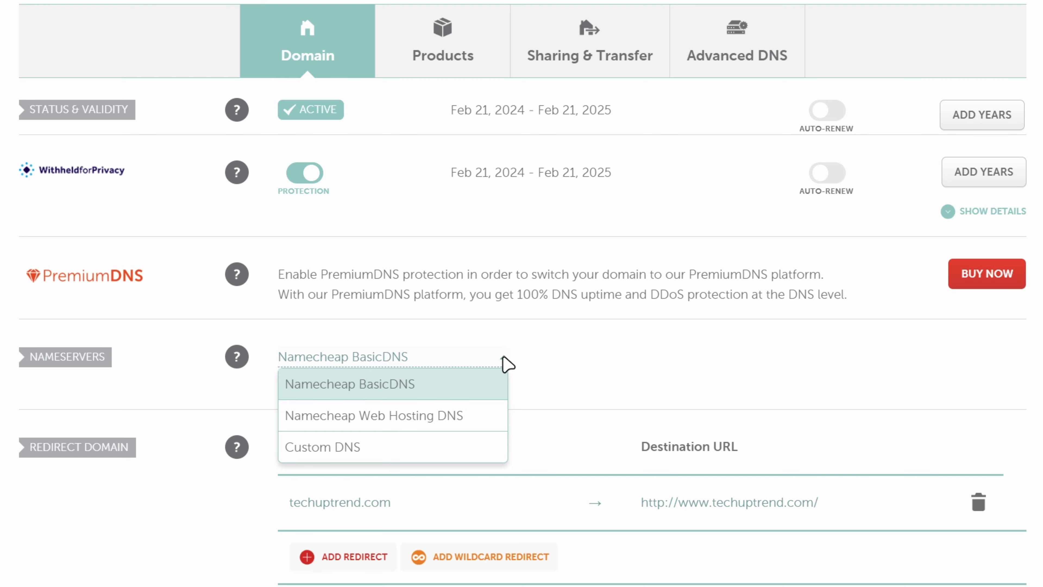
click(475, 454)
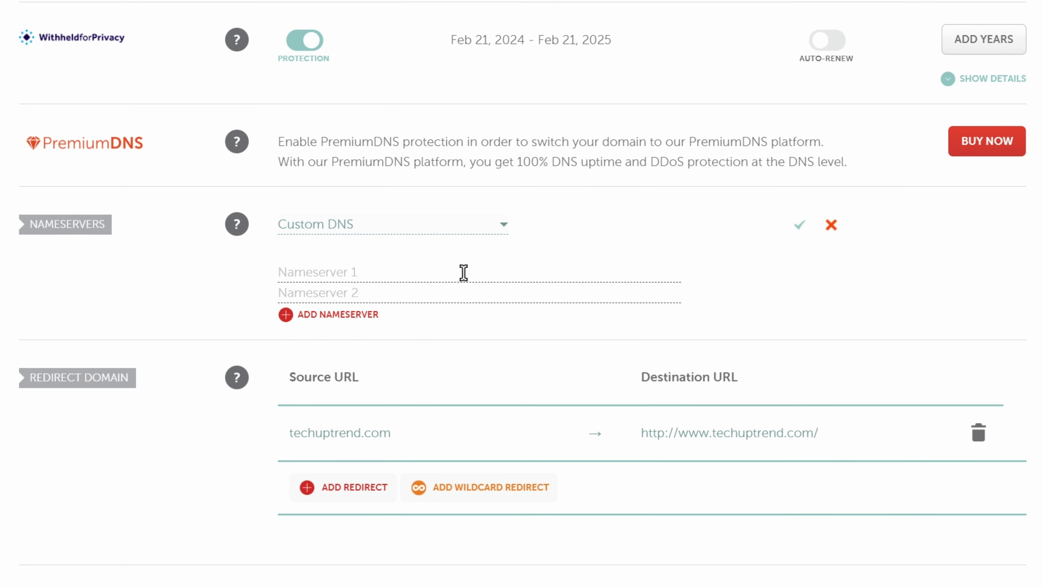
Enter ns1.bigscoots.com and ns2.bigscoots.com as the nameservers and save them.
text(ns1.bigscoots.com)
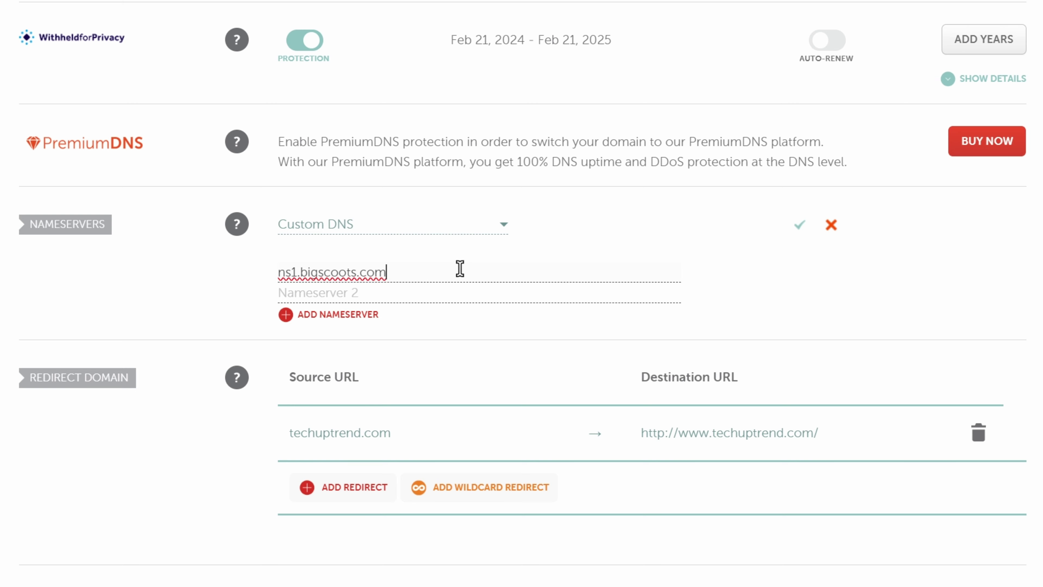
click(448, 290)
text(ns1.bigscoots.com)
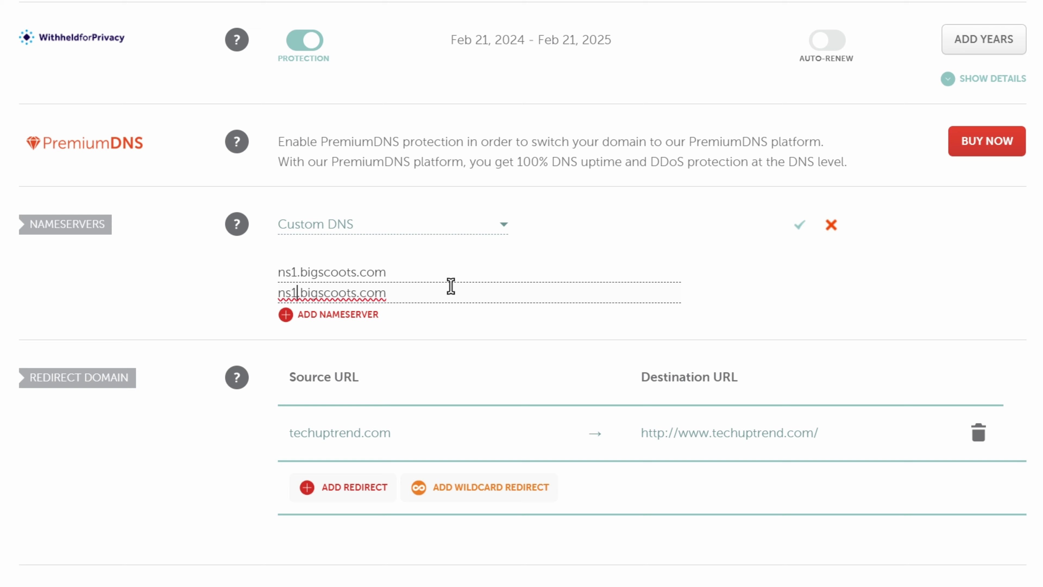
key(BackSpace)
text(2)
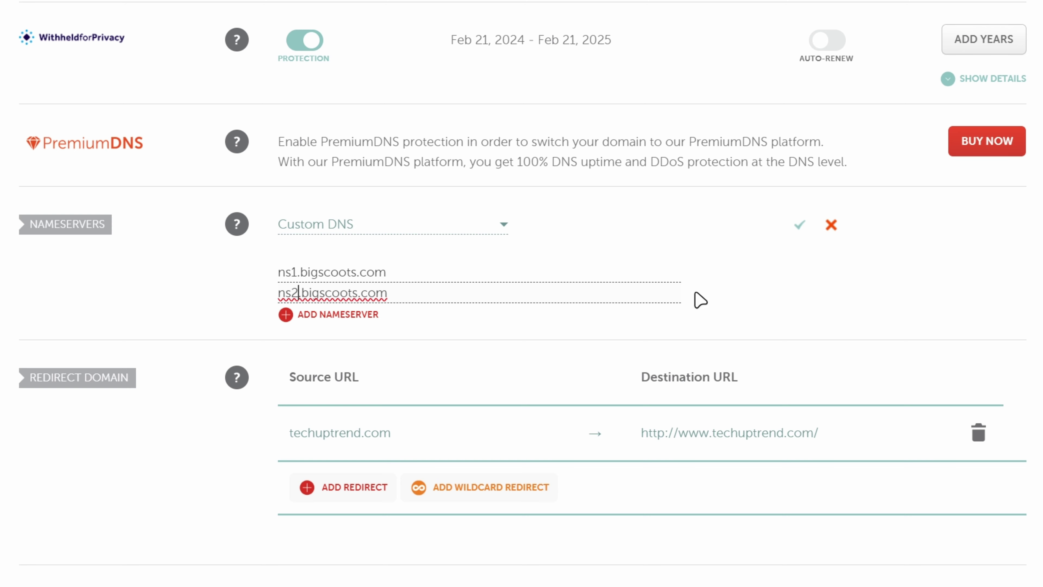
click(755, 291)
click(799, 230)
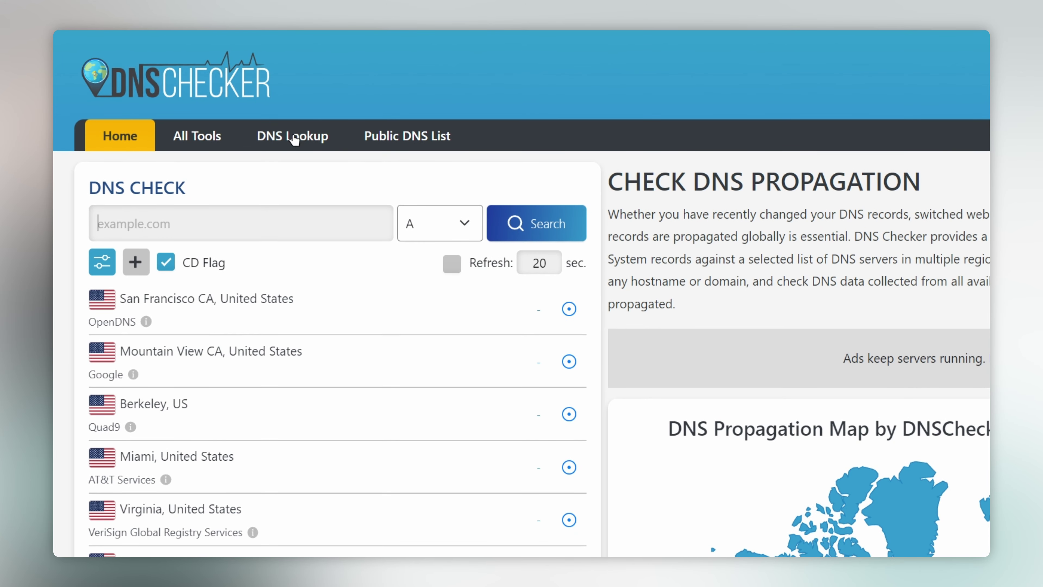
Look up techuptrend.com's DNS records and check its BigScoots nameservers, such as ns2.bigscoots.com.
click(294, 138)
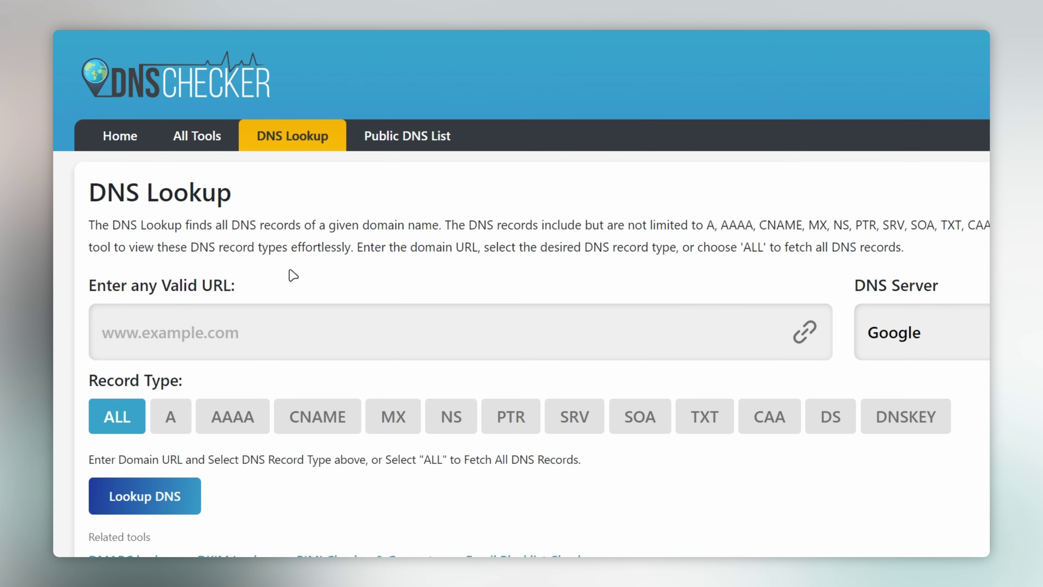
click(302, 332)
text(techuptrend.com)
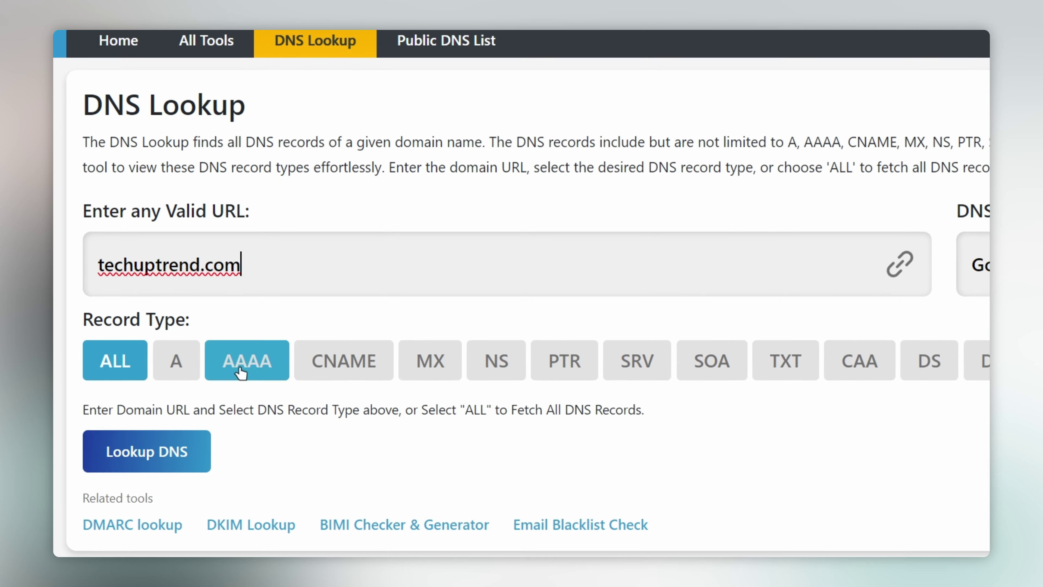
click(145, 449)
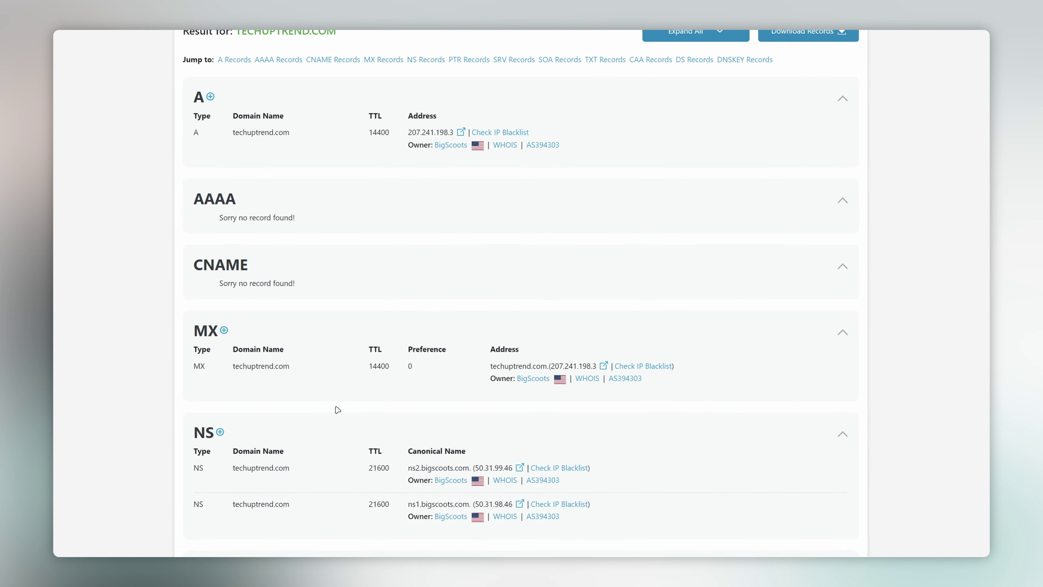
drag(408, 464, 457, 467)
drag(444, 308, 459, 309)
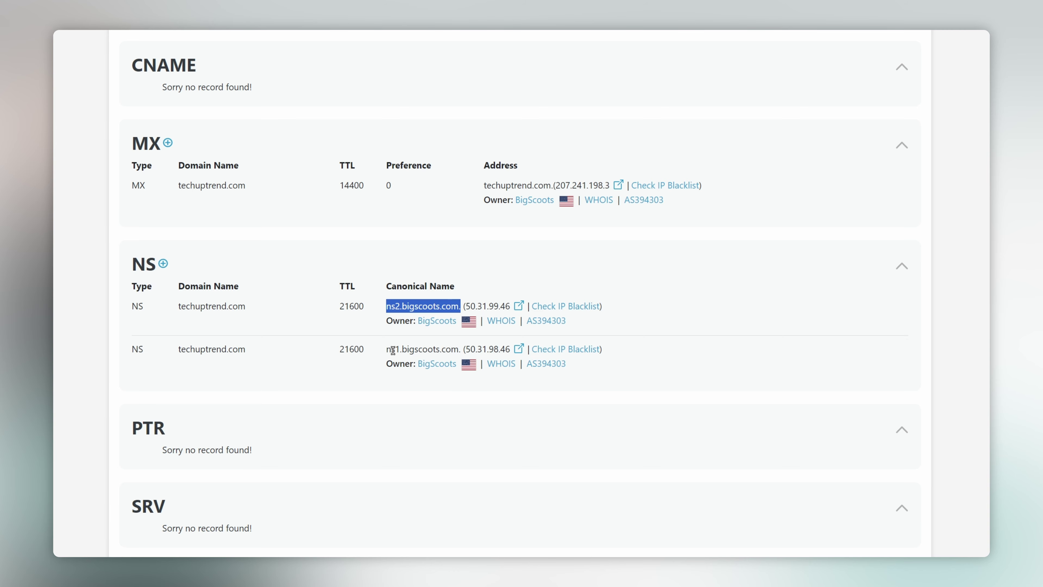
drag(388, 350, 451, 348)
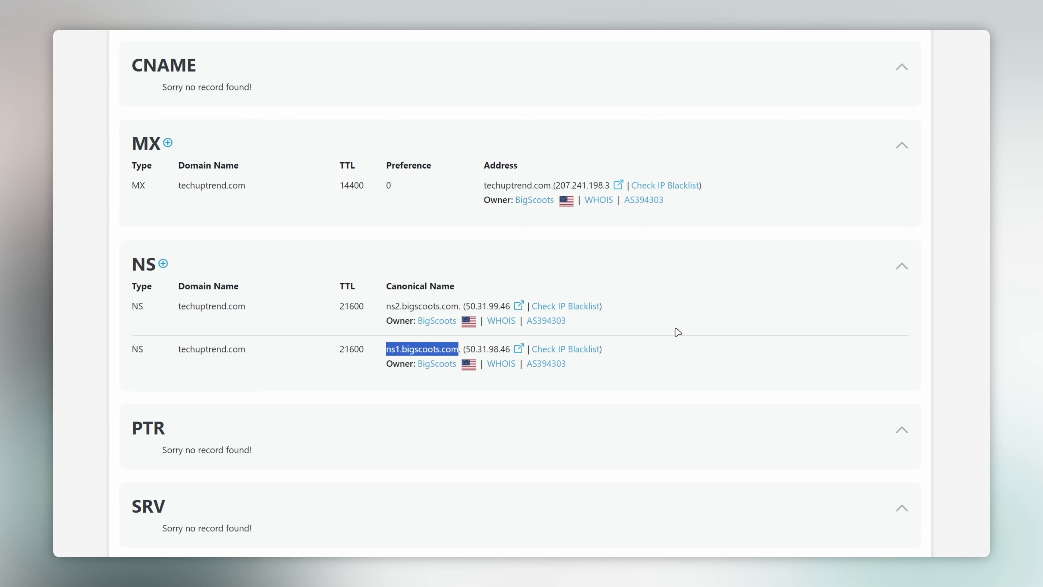
scroll(682, 329, up, 15)
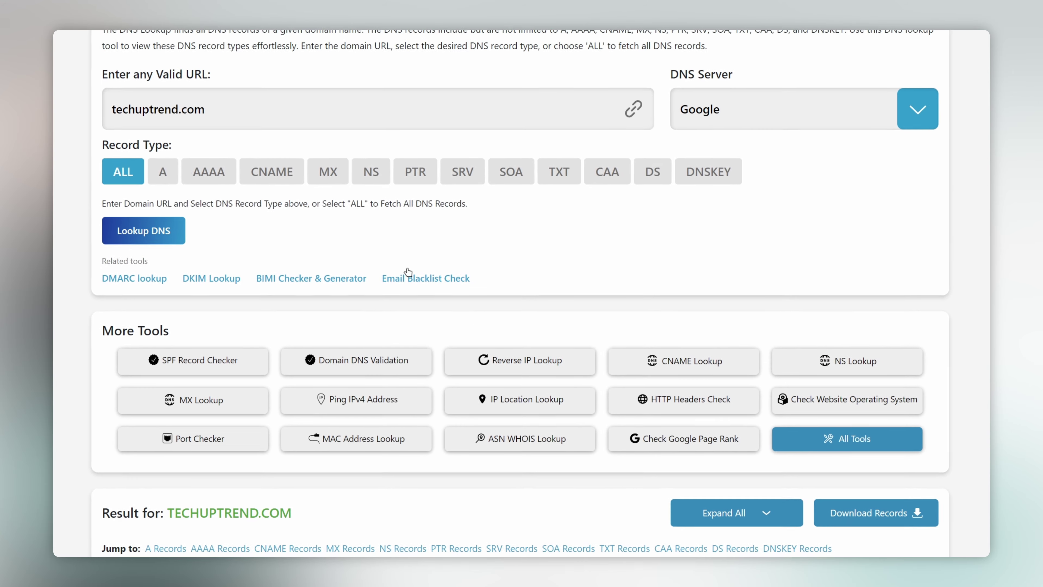
scroll(408, 271, up, 5)
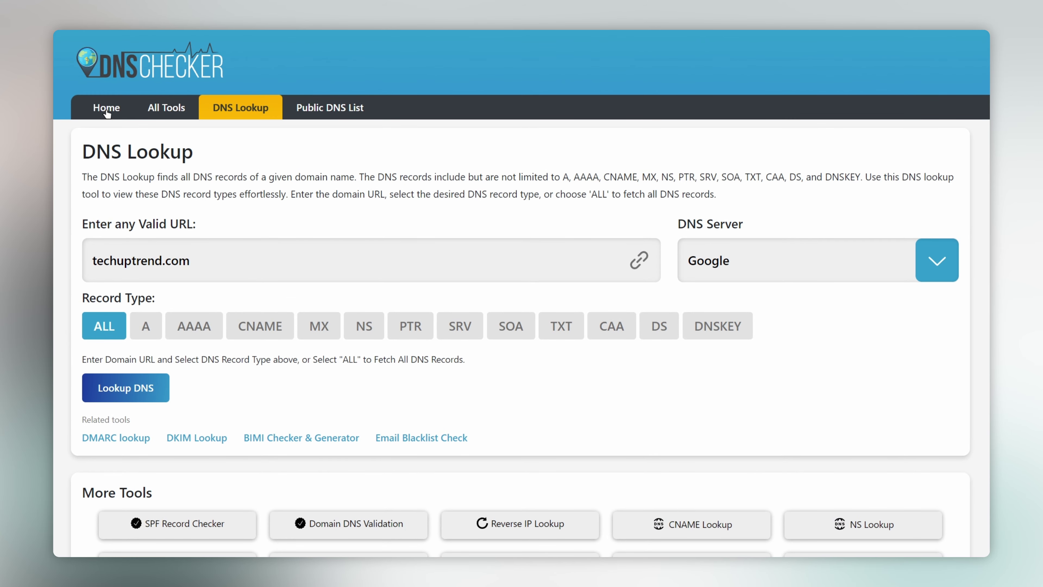
Run a global DNS propagation check for techuptrend.com, confirming it resolves to 207.241.198.3.
click(107, 109)
click(157, 175)
click(204, 211)
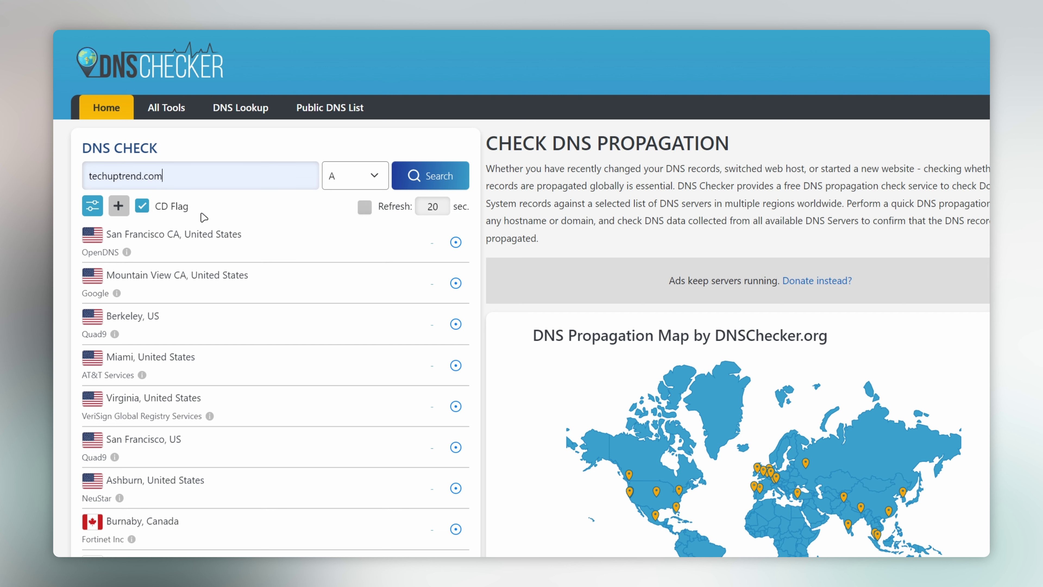
click(437, 177)
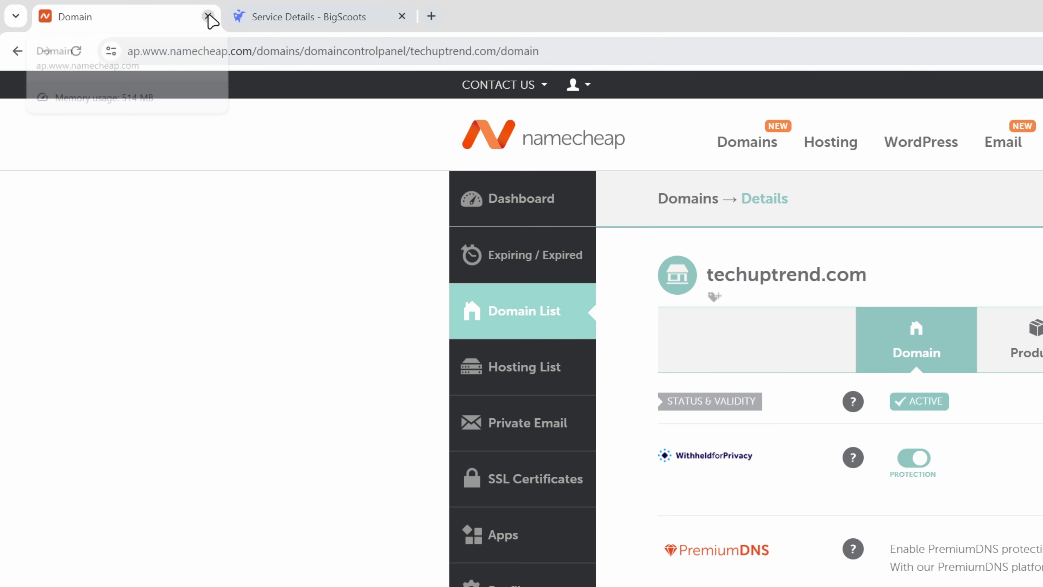
Close the Namecheap tab and run AutoSSL from SSL/TLS Status for all techuptrend.com domains.
click(208, 17)
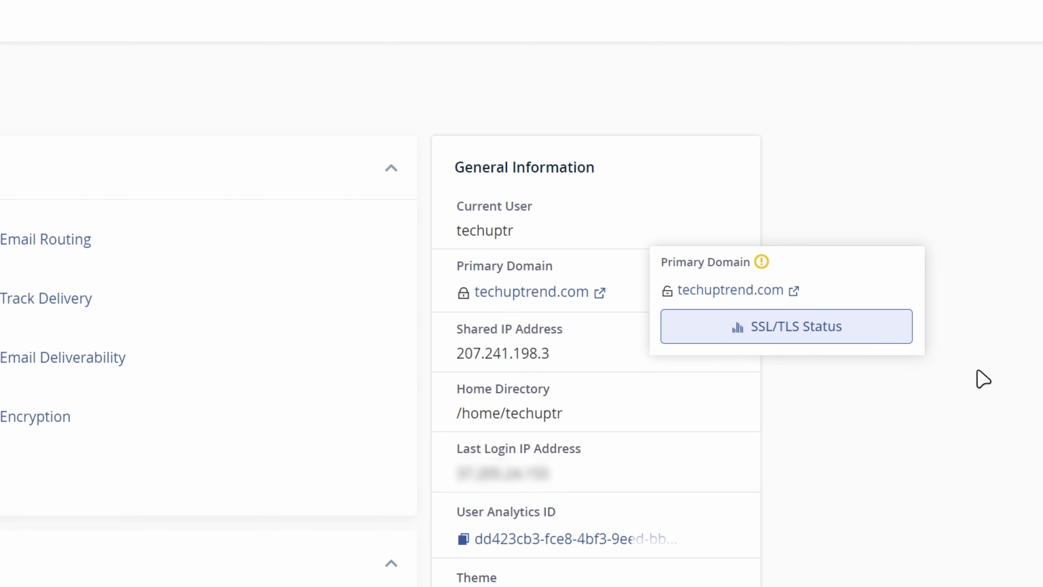
scroll(984, 379, down, 15)
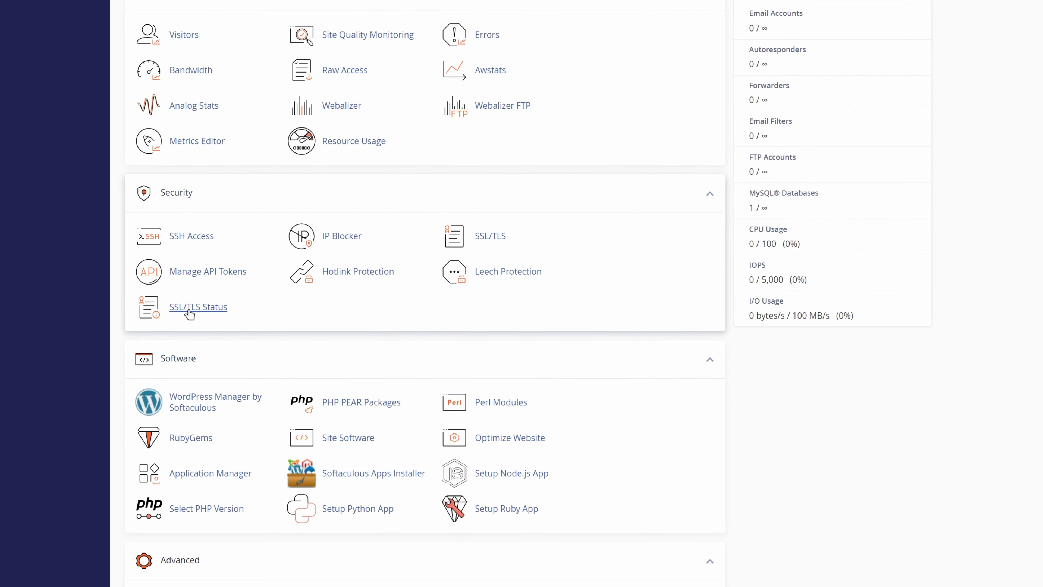
click(190, 311)
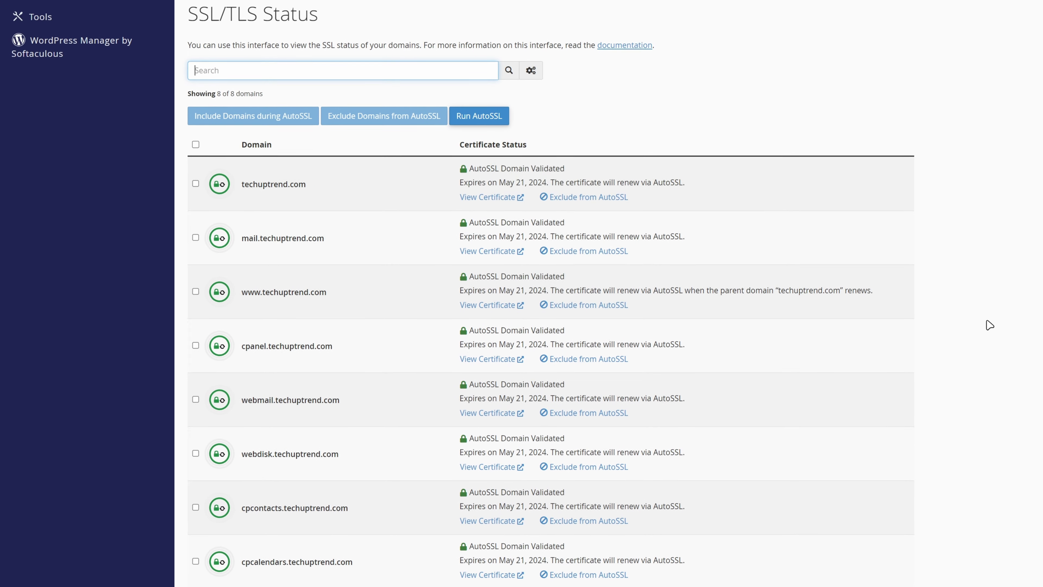
click(480, 123)
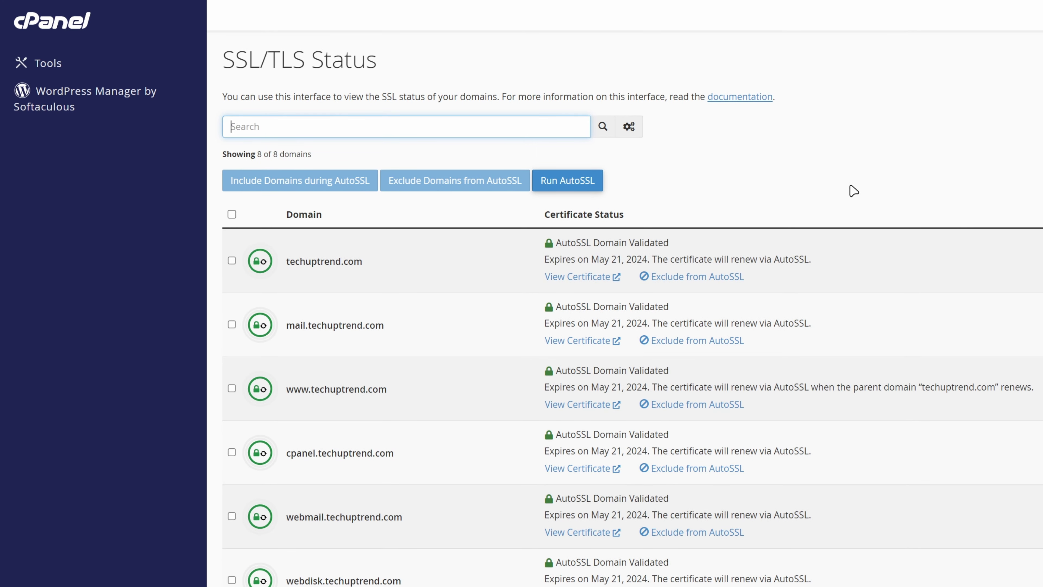
click(67, 67)
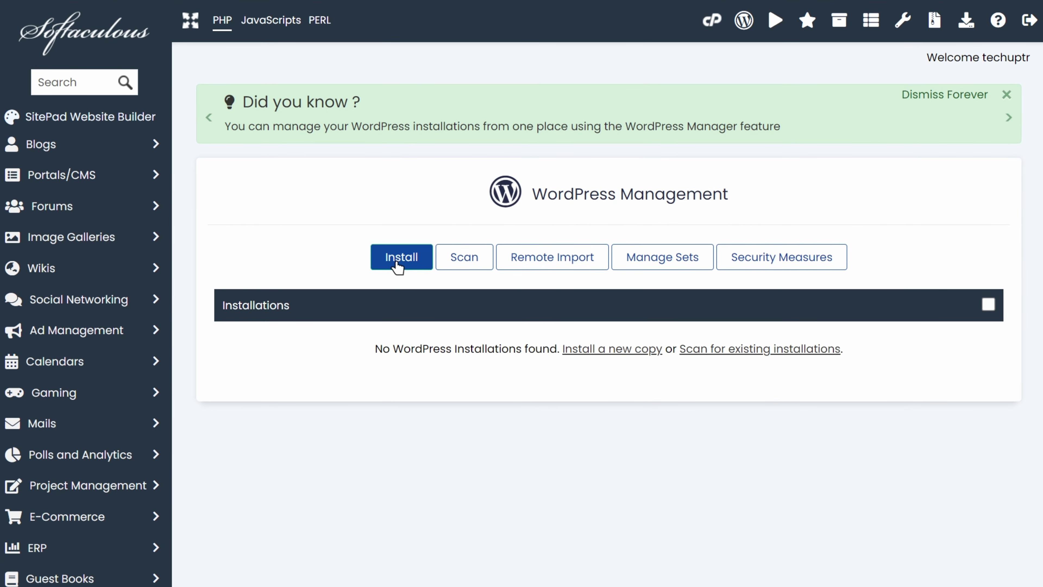
Start a new WordPress install named techuptrend with description Trending Technology.
click(397, 266)
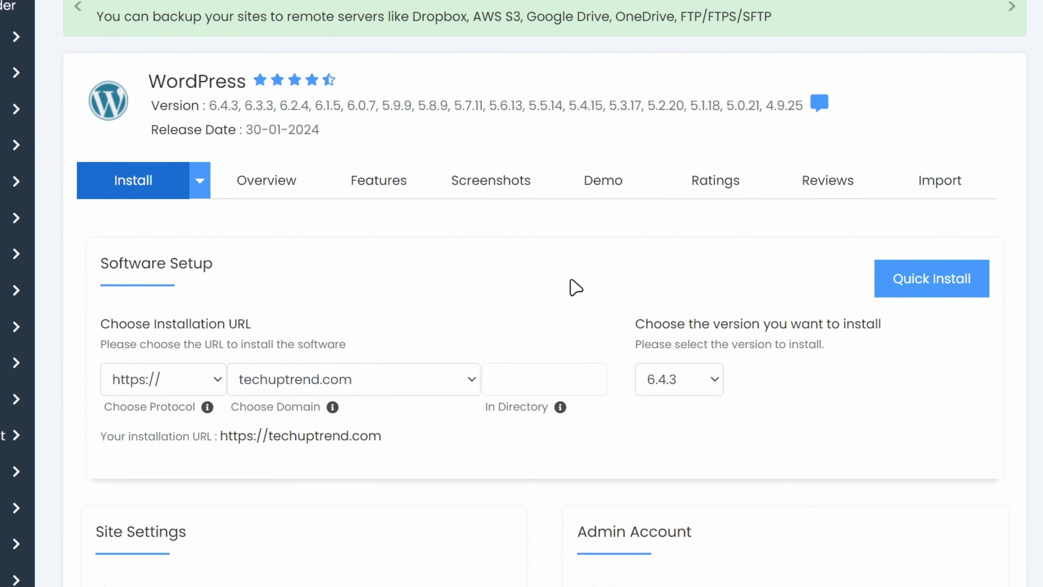
scroll(916, 448, down, 5)
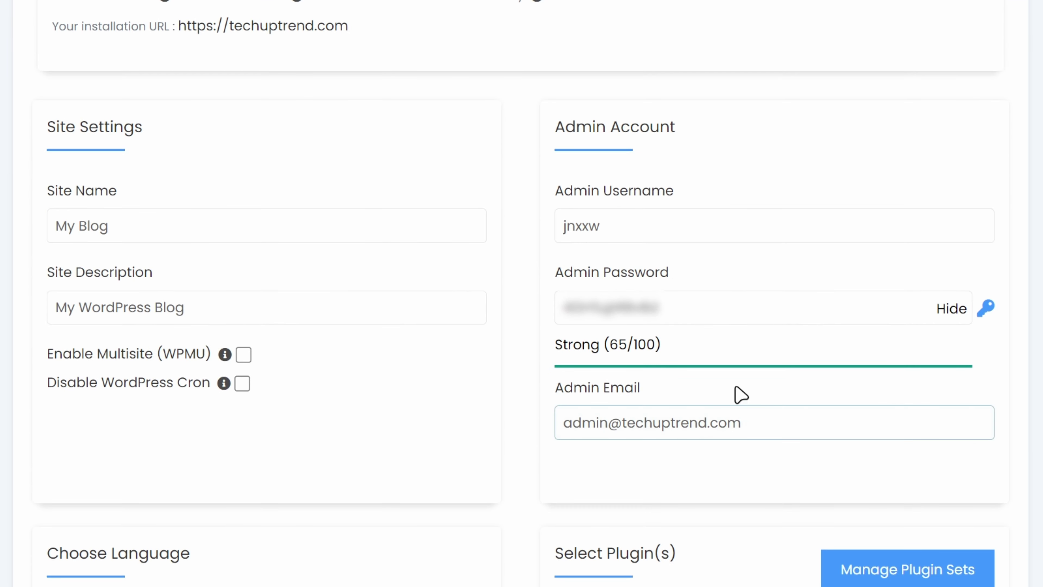
click(320, 226)
key(ctrl+a)
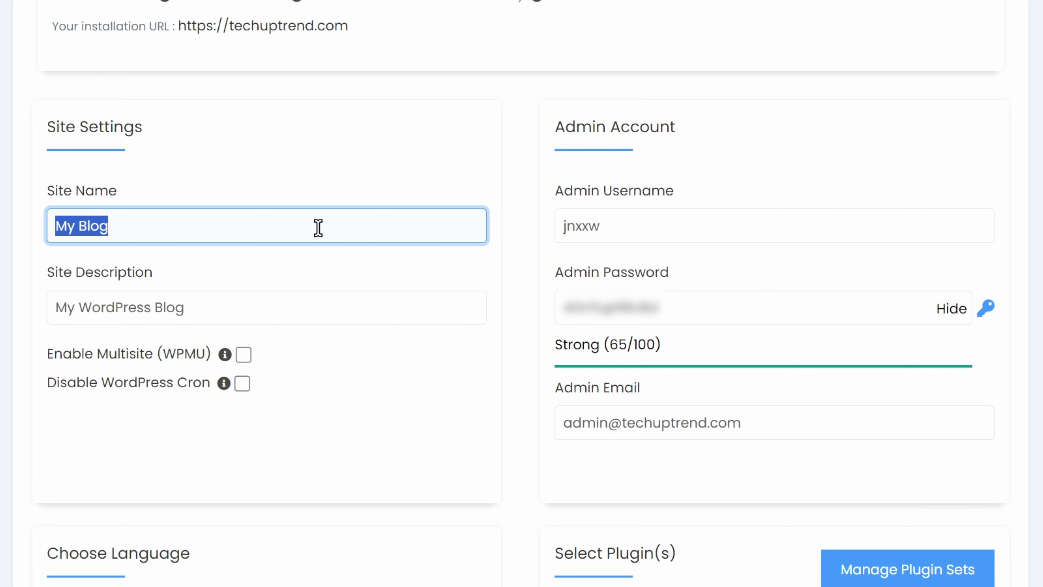
text(techuptrend)
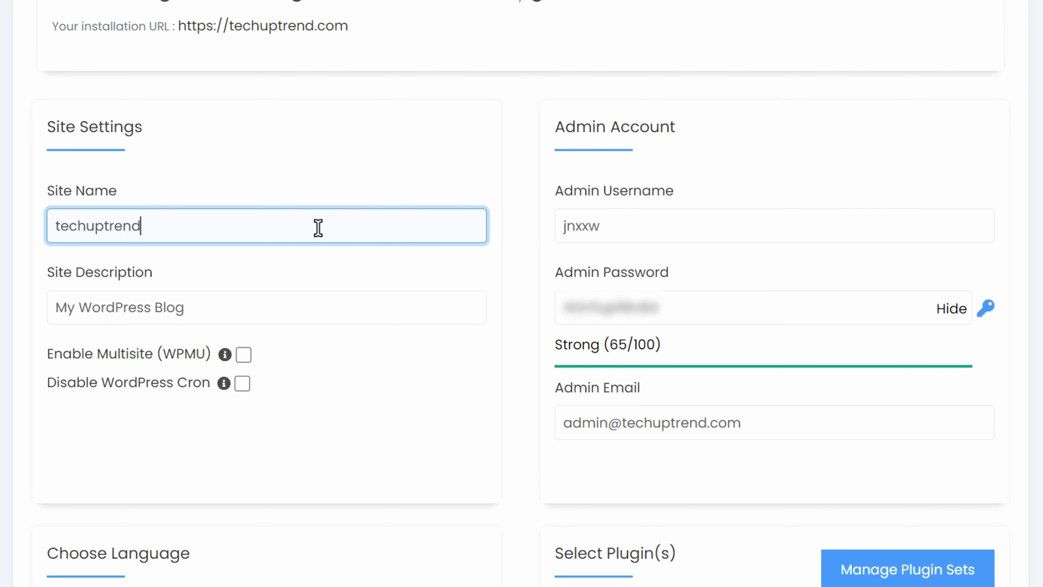
click(324, 310)
key(ctrl+a)
text(T)
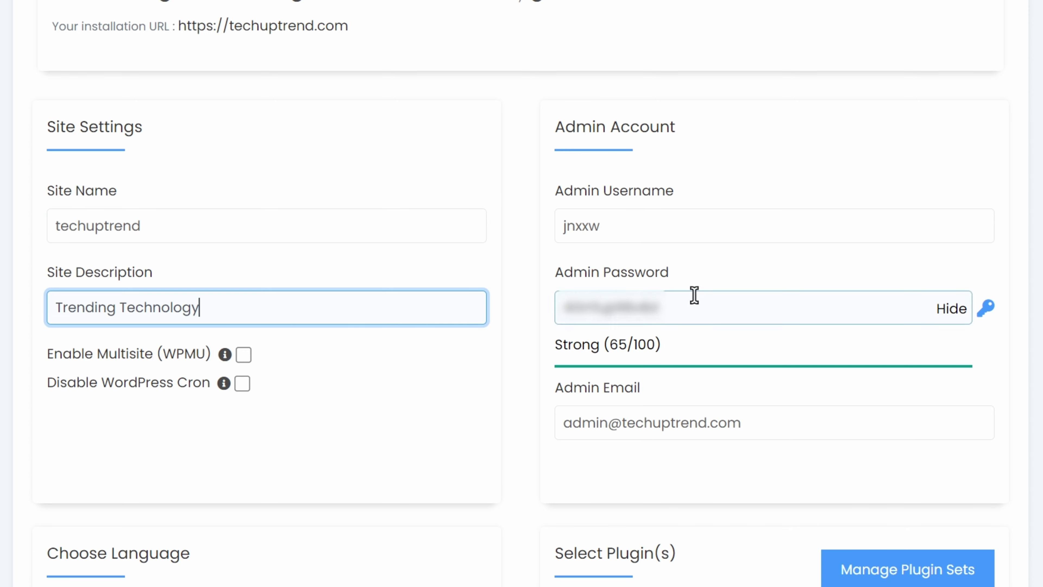
Copy the generated admin username and password.
click(734, 227)
double_click(734, 227)
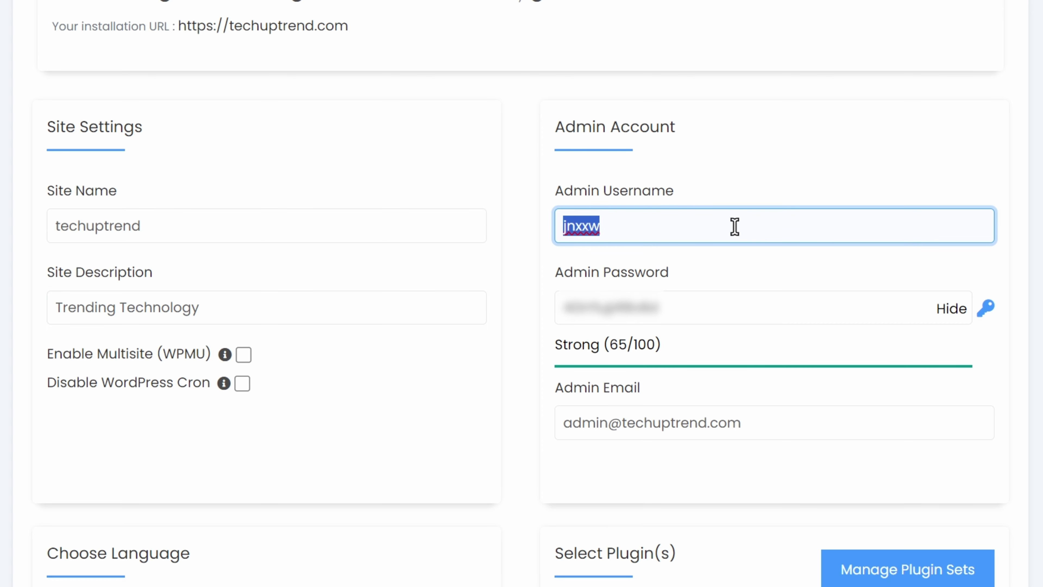
key(alt+Tab)
double_click(822, 300)
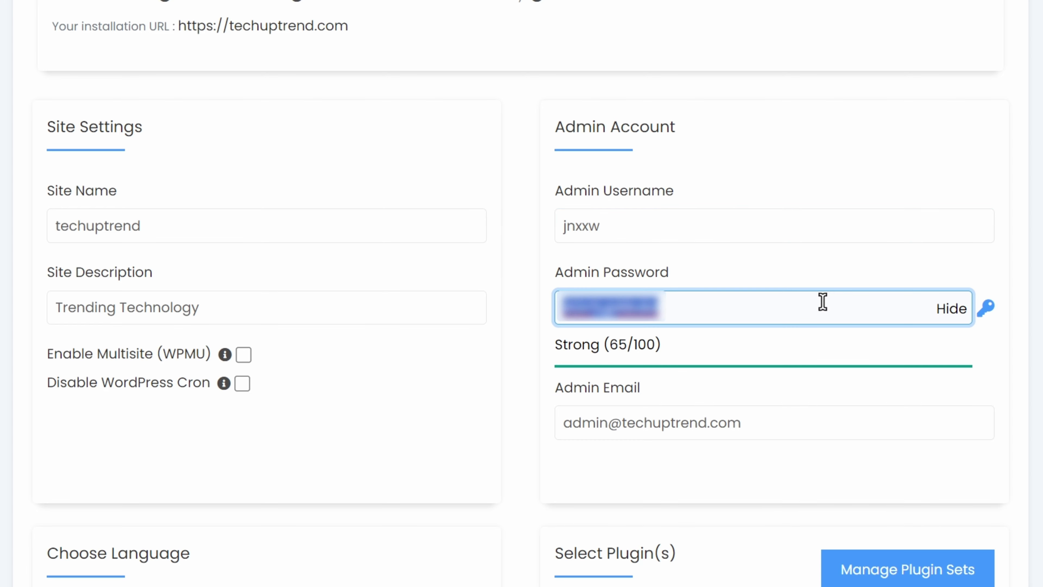
key(alt+Tab)
scroll(522, 293, down, 10)
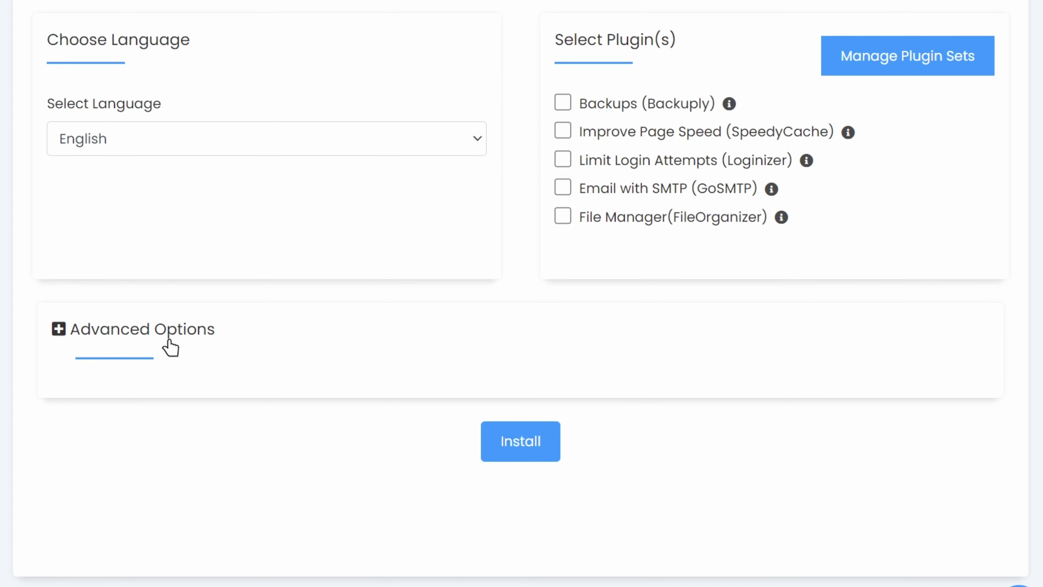
click(114, 341)
scroll(29, 433, down, 7)
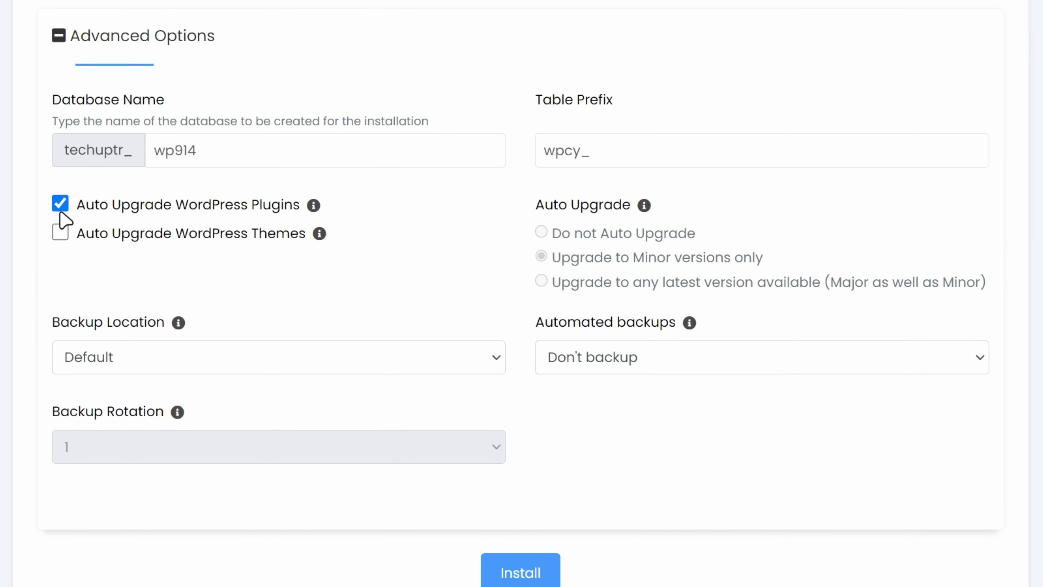
scroll(145, 415, down, 3)
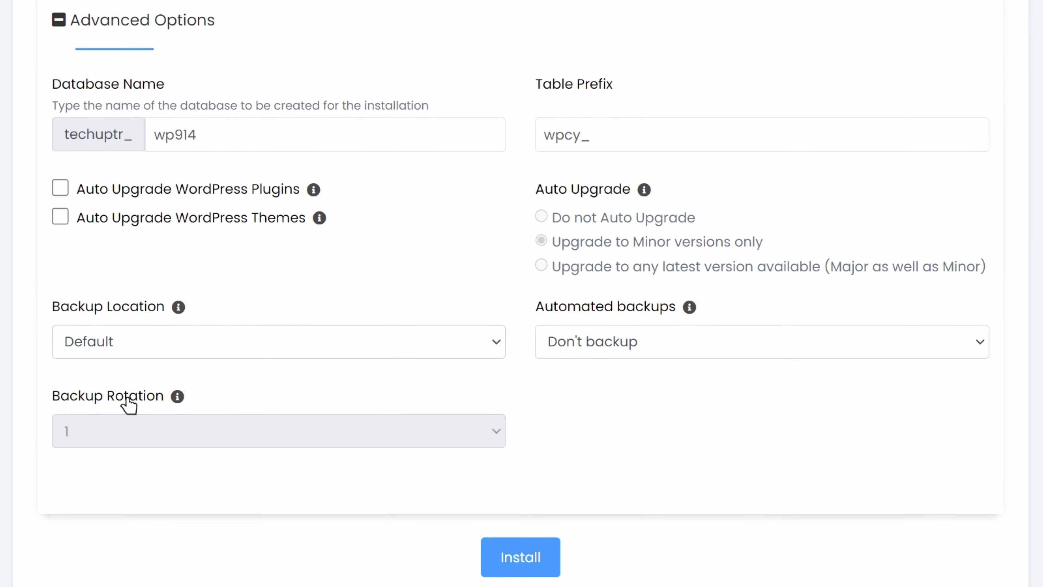
click(530, 463)
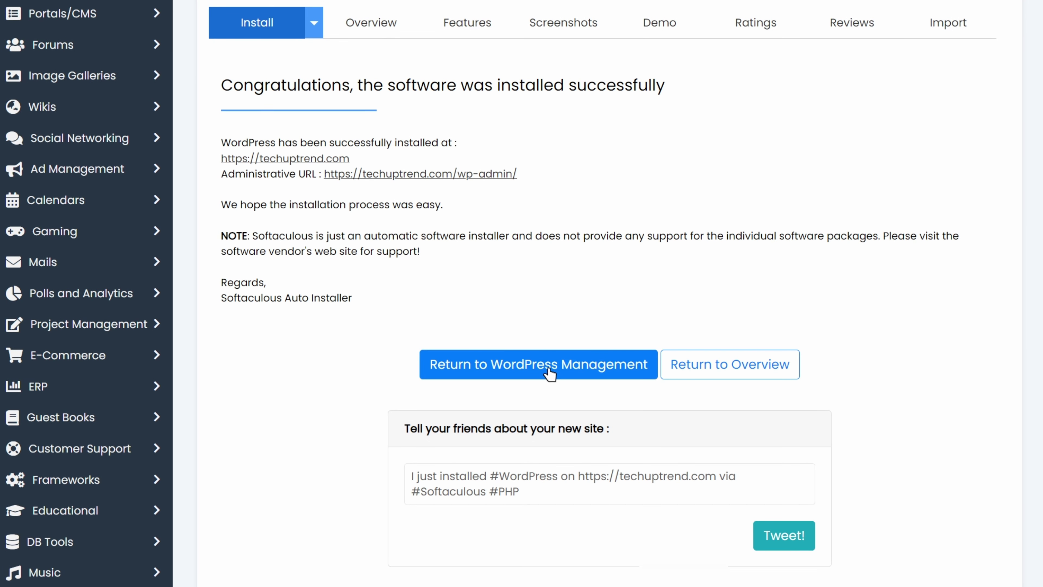
Return to WordPress Management, dismiss the 'Did you know' banner and review the techuptrend.com installation.
click(550, 372)
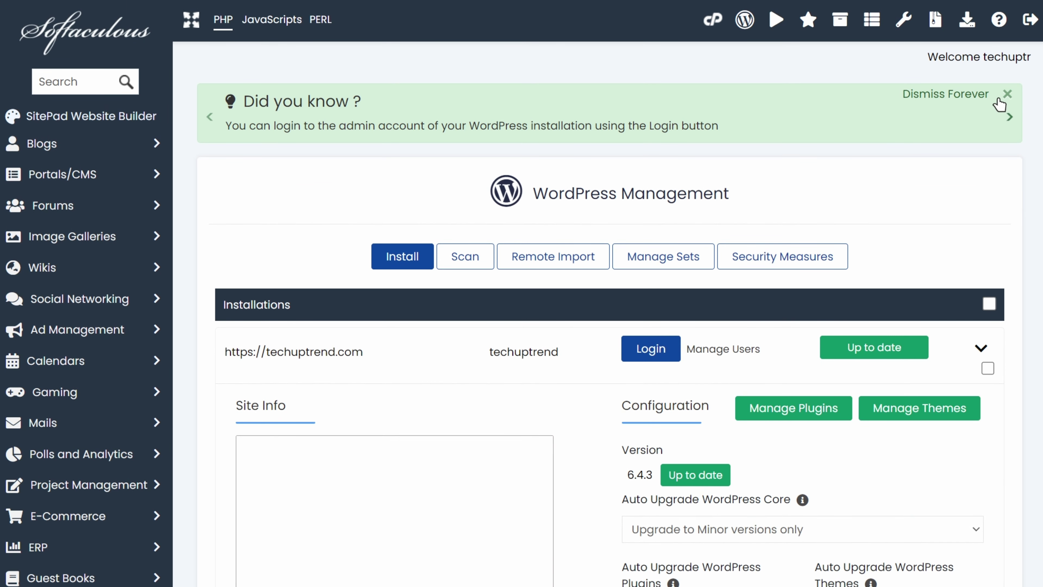
click(1007, 95)
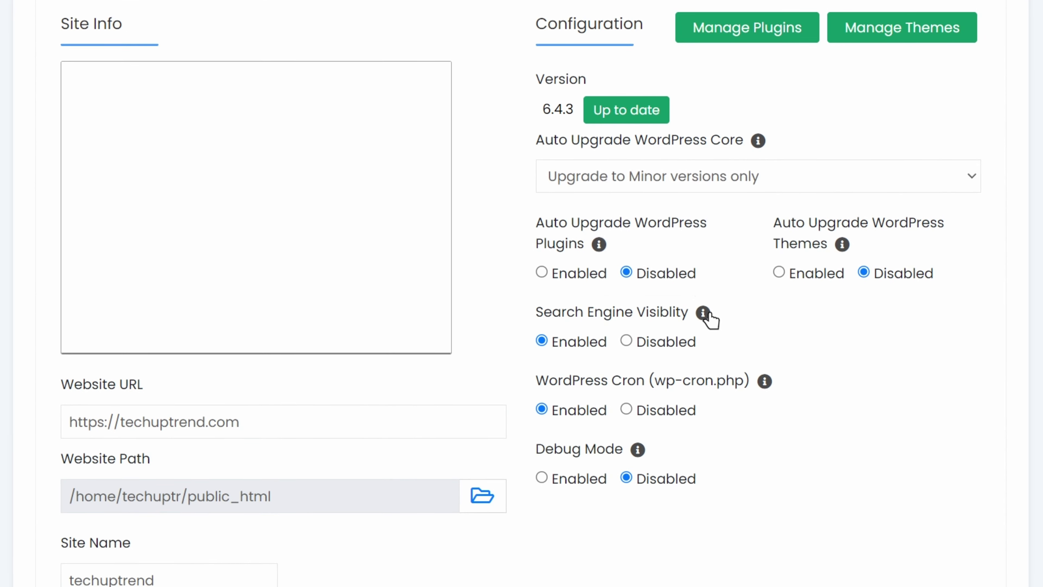
mouse_move(705, 321)
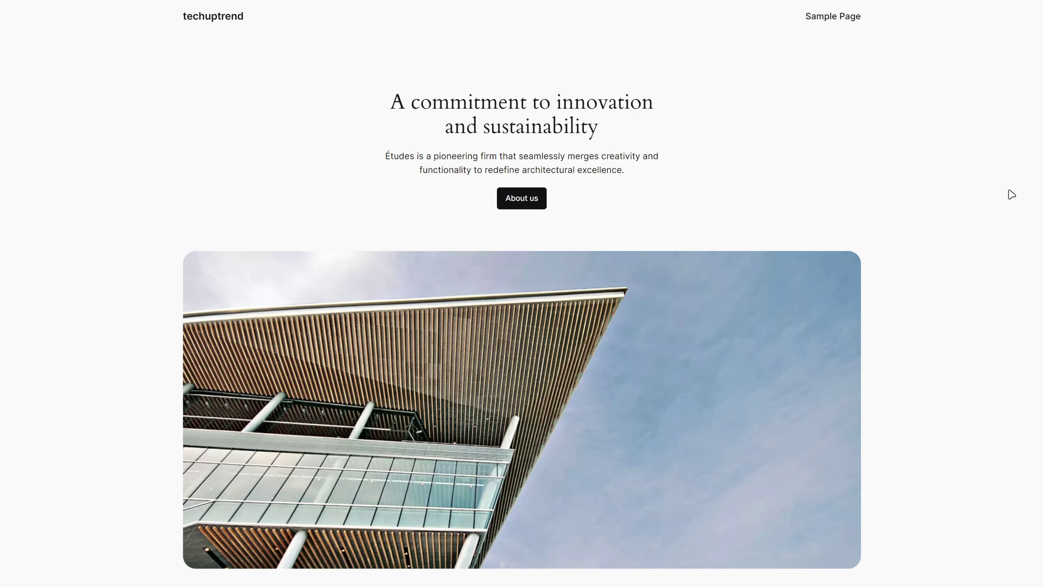
Scroll the techuptrend homepage down to its footer, then put the cursor at the end of the site address.
scroll(1012, 194, down, 15)
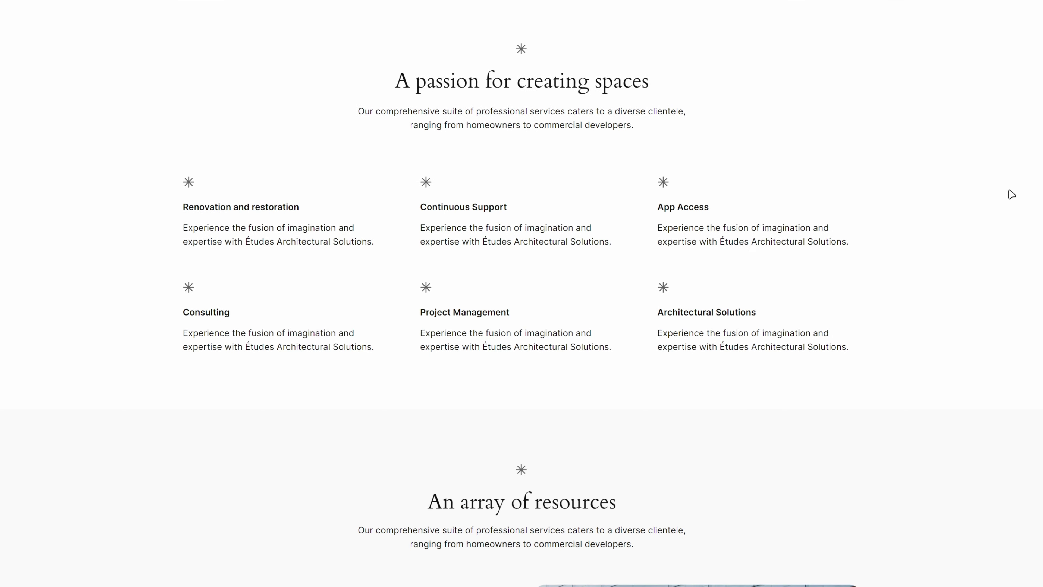
scroll(1011, 194, down, 15)
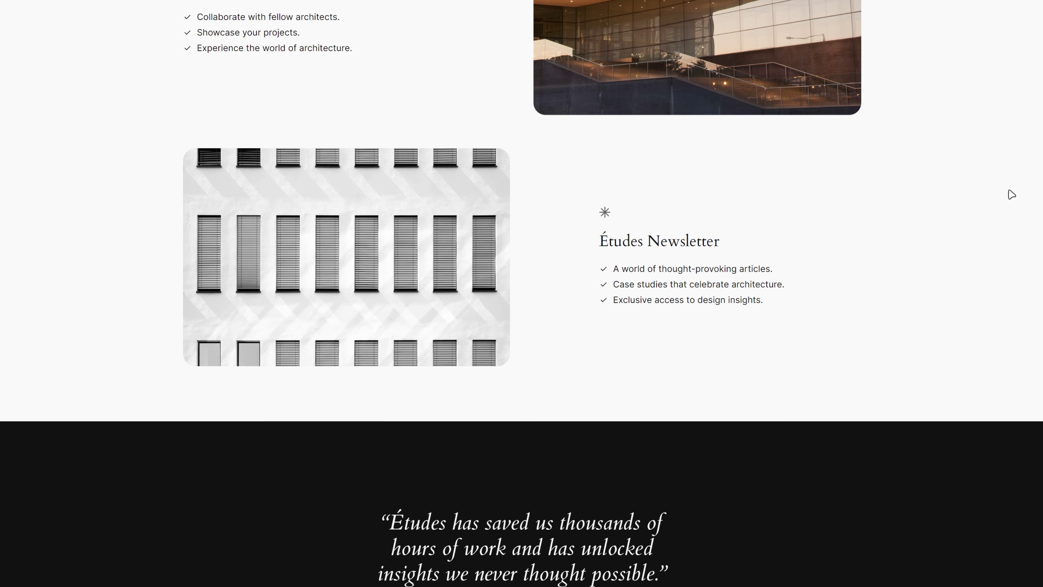
scroll(1011, 194, down, 15)
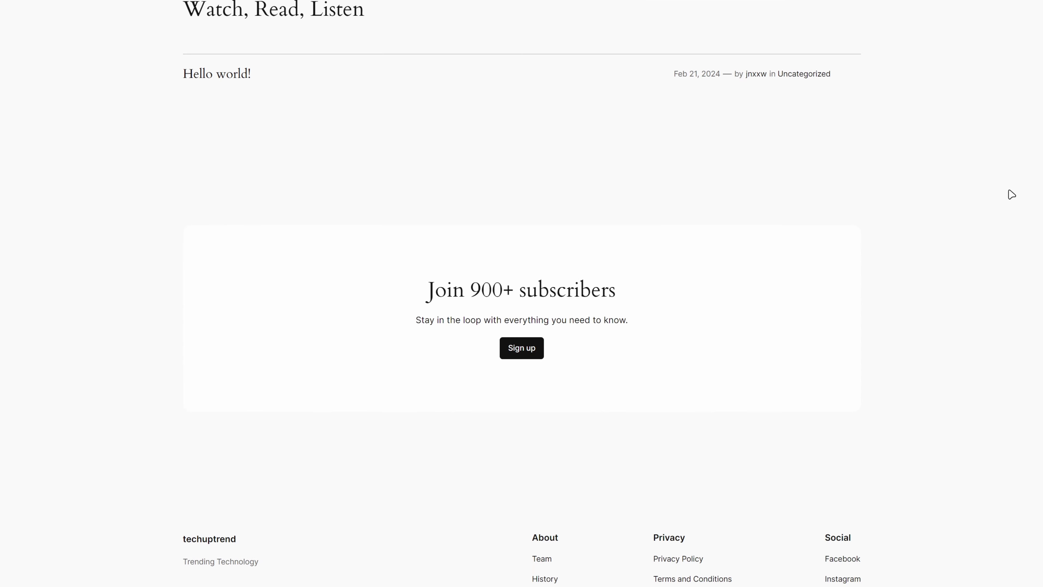
scroll(1012, 194, down, 2)
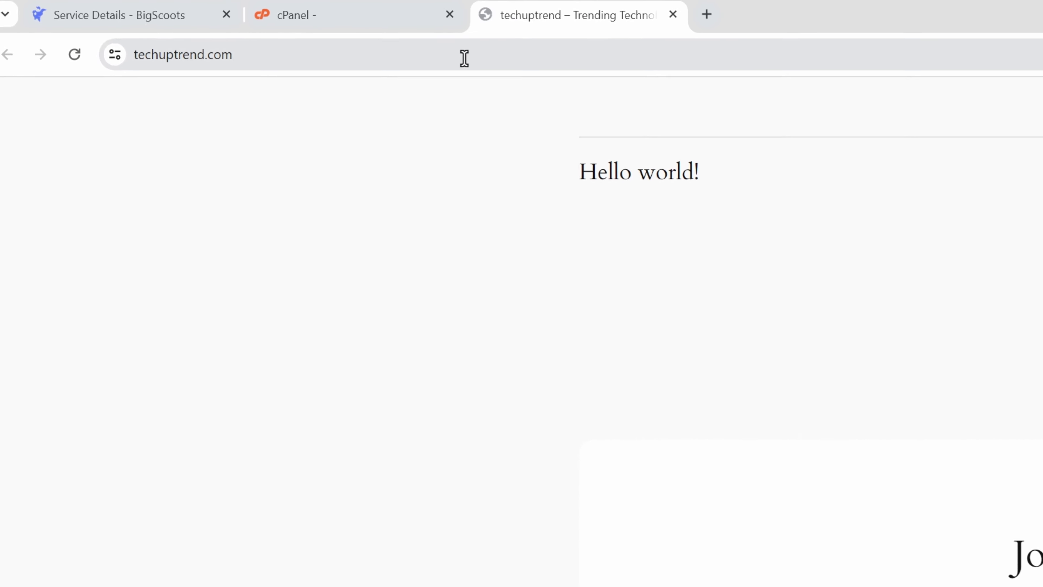
click(465, 57)
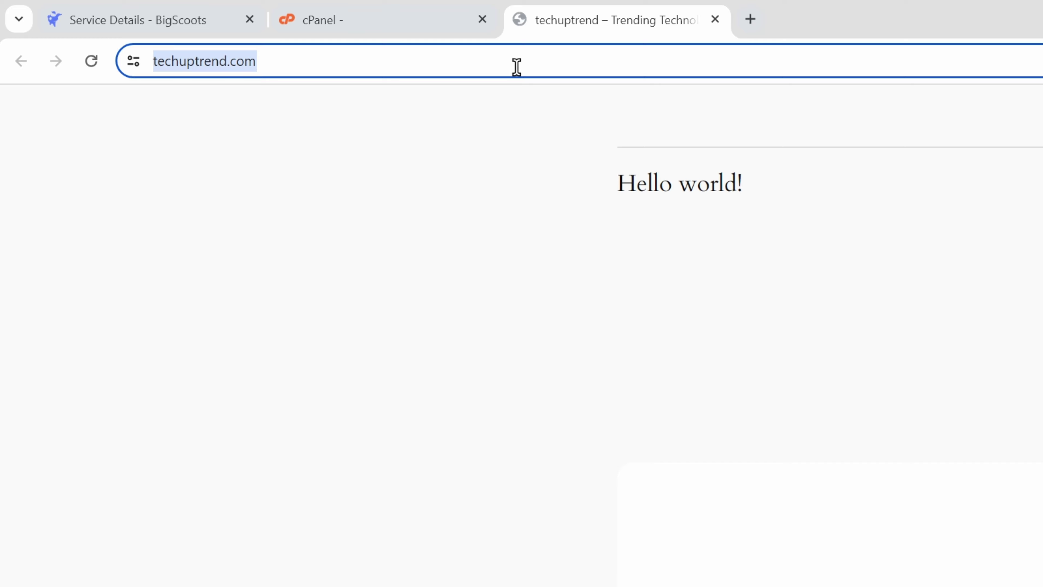
click(517, 67)
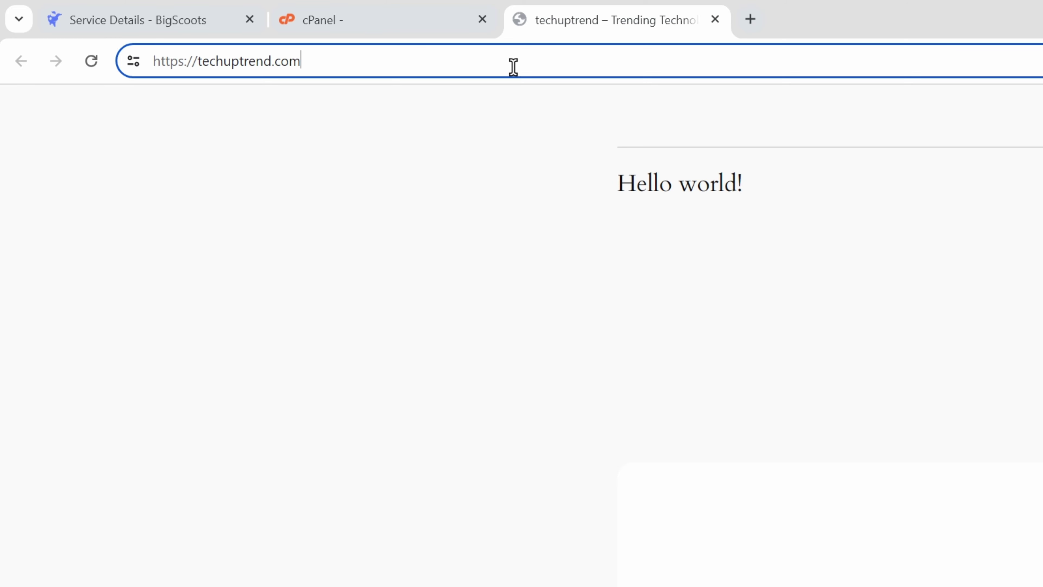
Go to techuptrend.com/wp-admin and log in with the admin username and password, Remember Me ticked.
text(/wp-admin)
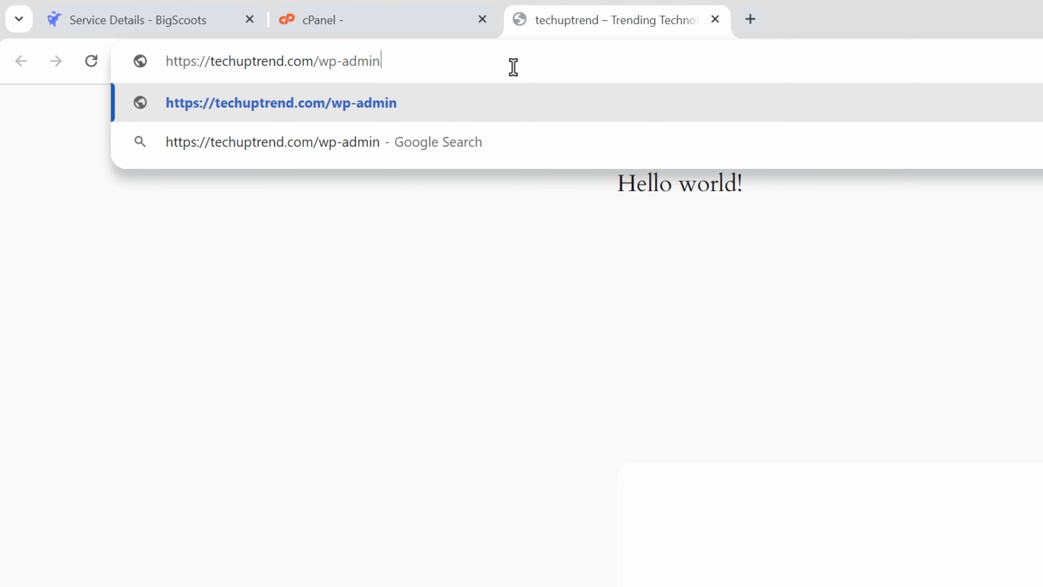
key(Return)
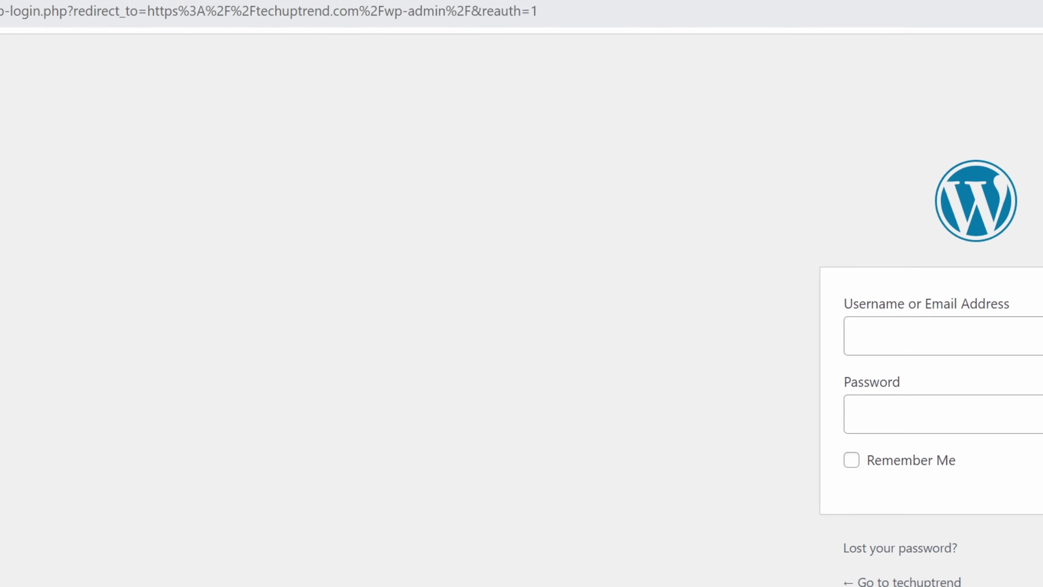
click(547, 252)
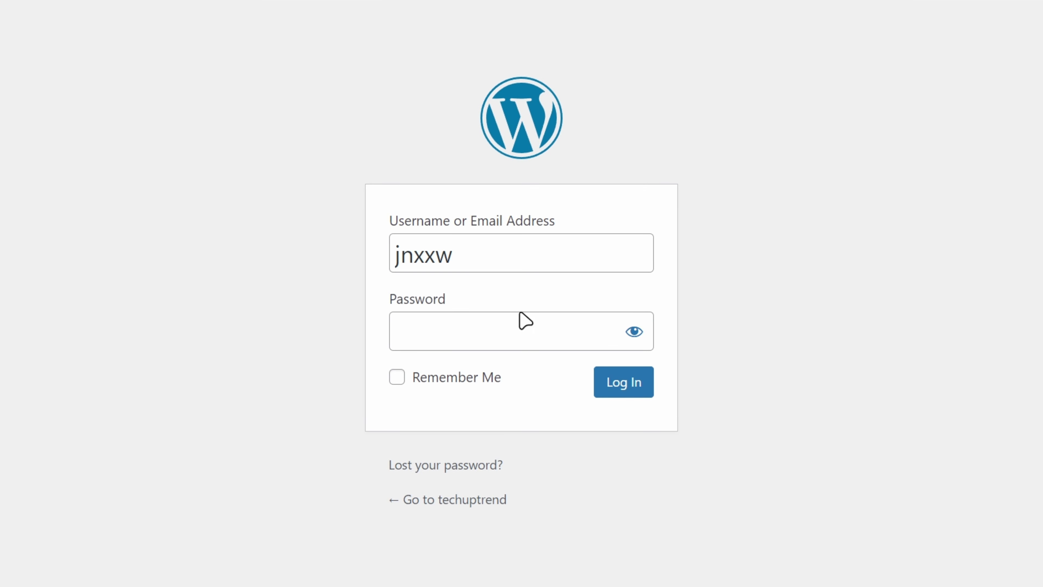
click(507, 329)
key(ctrl+v)
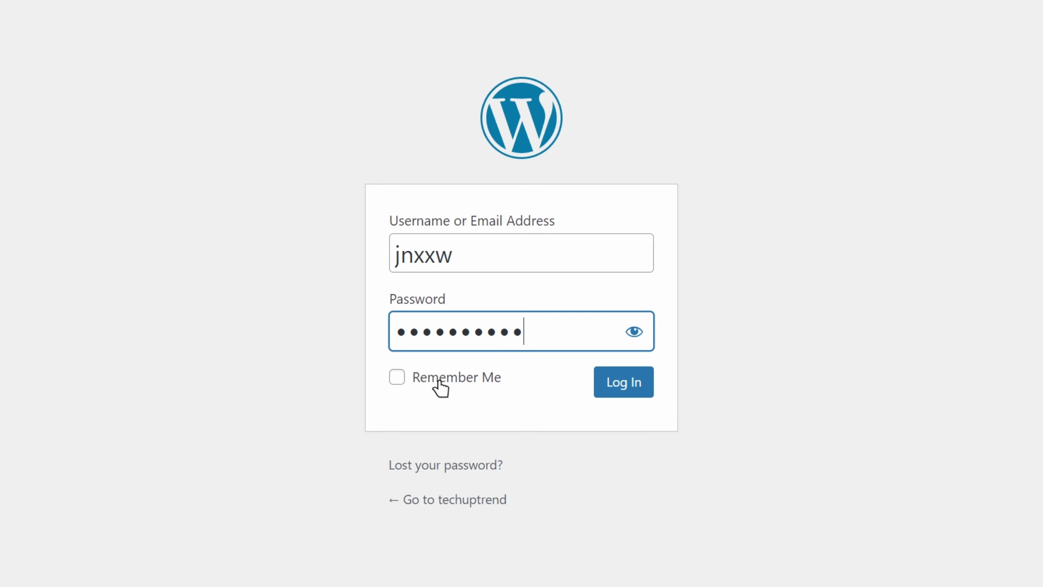
click(440, 386)
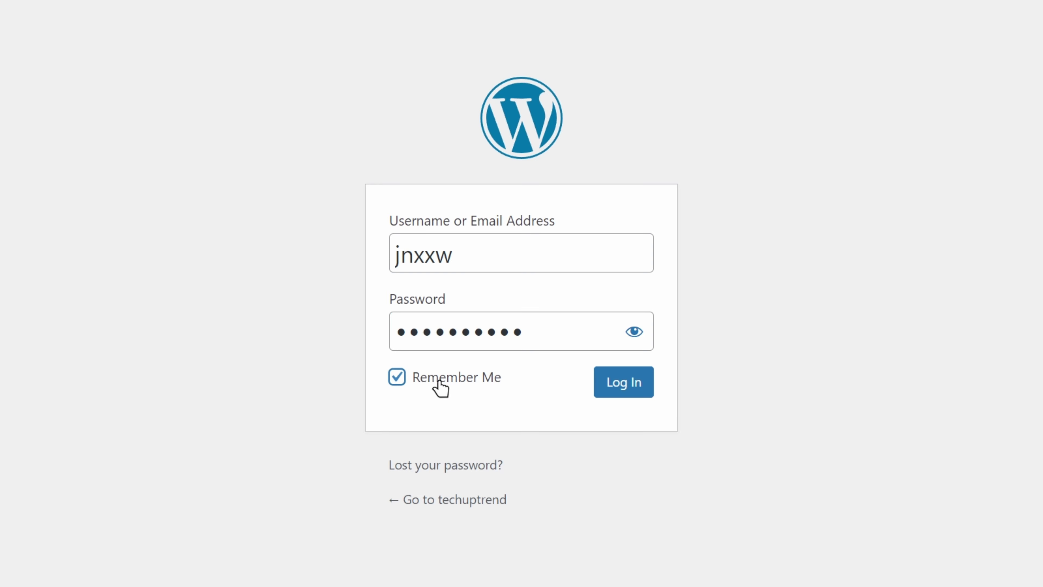
click(628, 397)
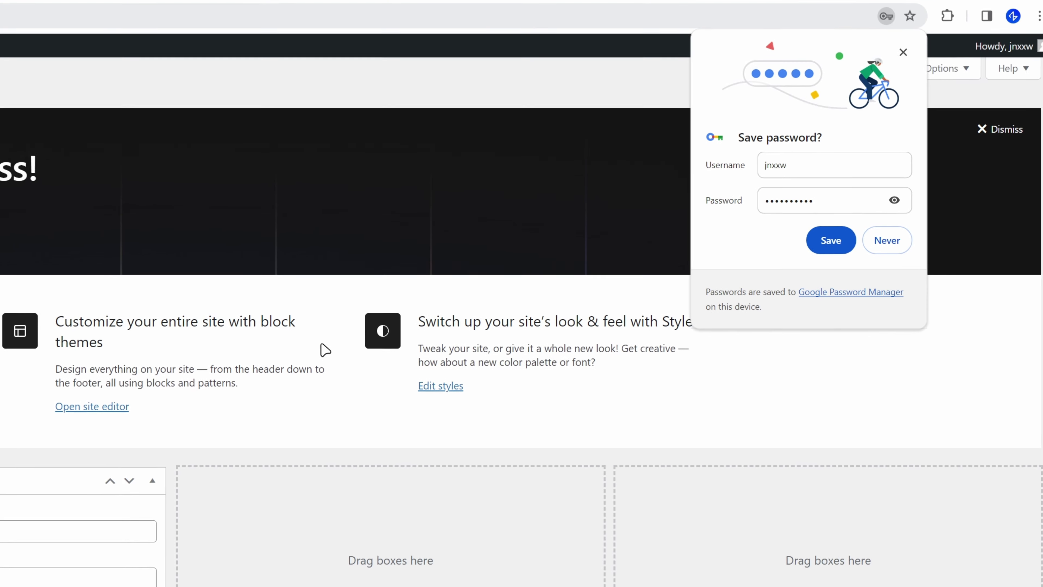
Save the login password in the browser for this device only.
click(808, 240)
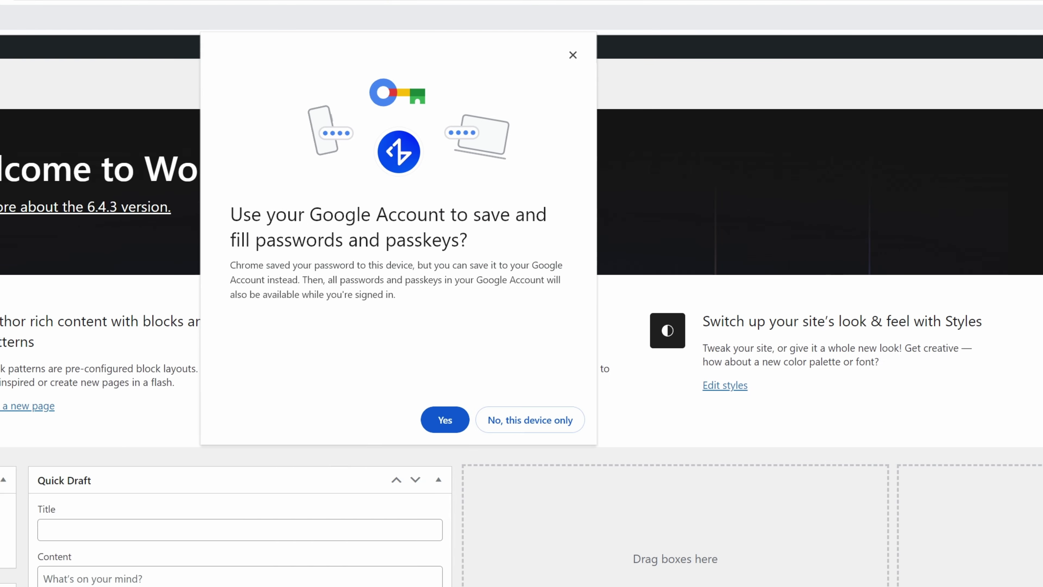
click(559, 419)
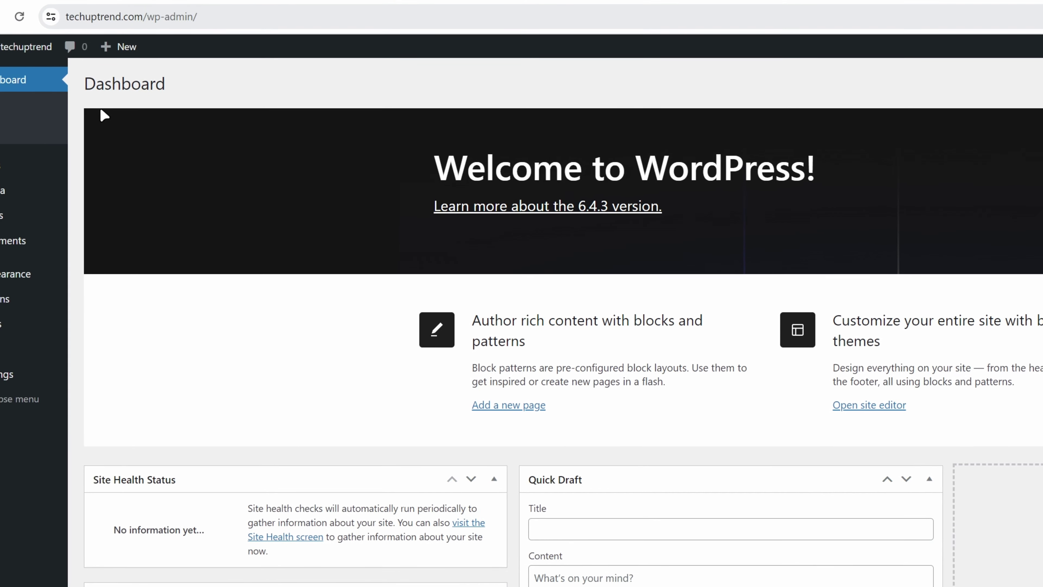
mouse_move(32, 56)
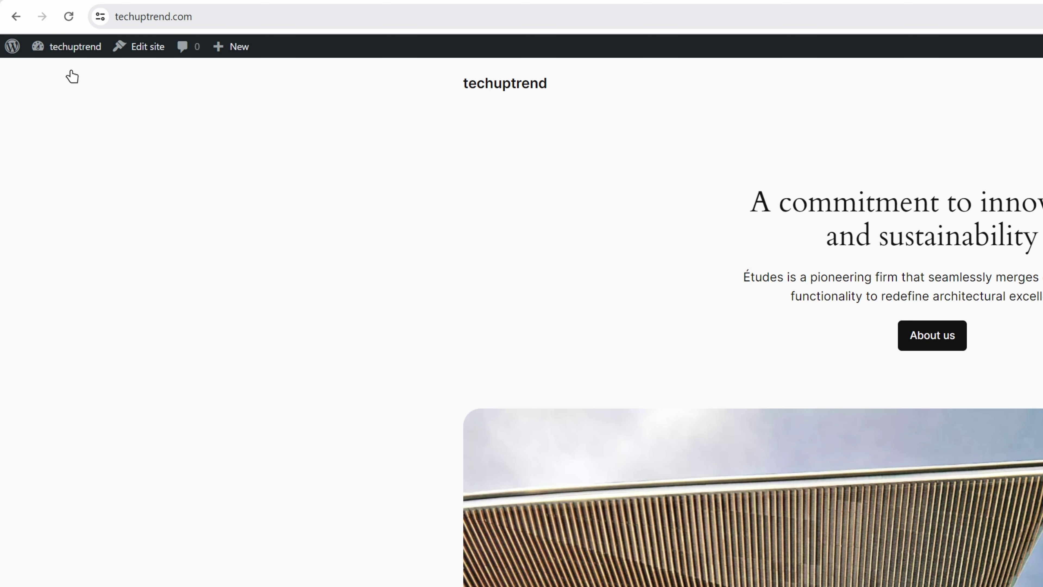
mouse_move(67, 57)
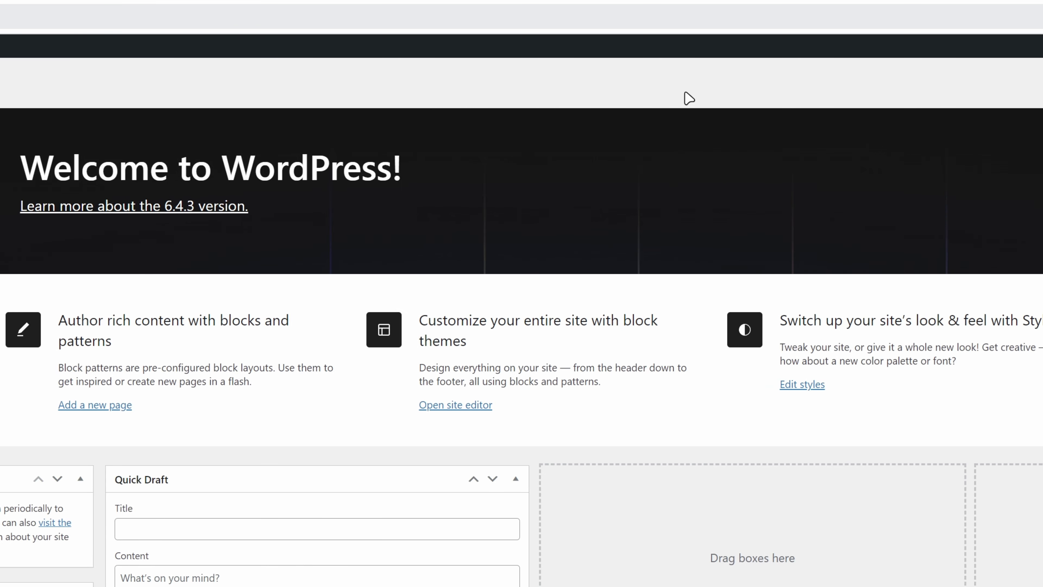
Dismiss the Welcome panel, then find the Astra theme under Add New Theme and install it.
click(996, 135)
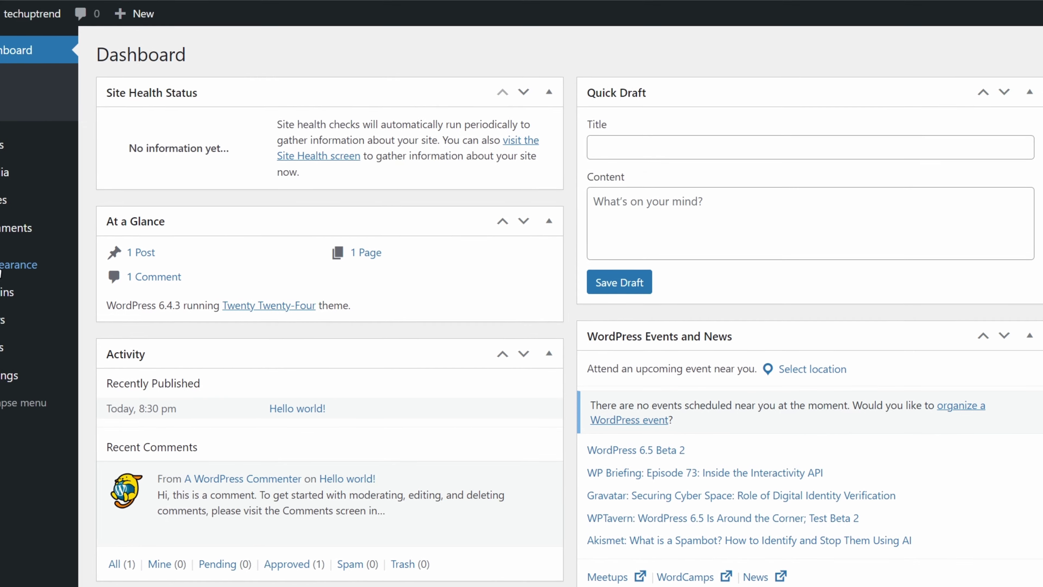
mouse_move(1, 272)
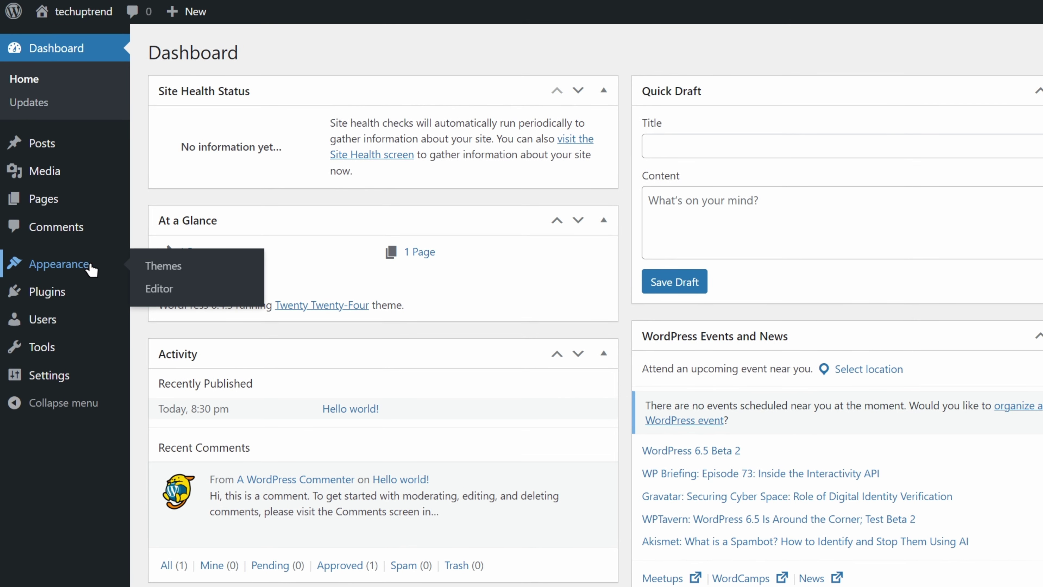
click(157, 274)
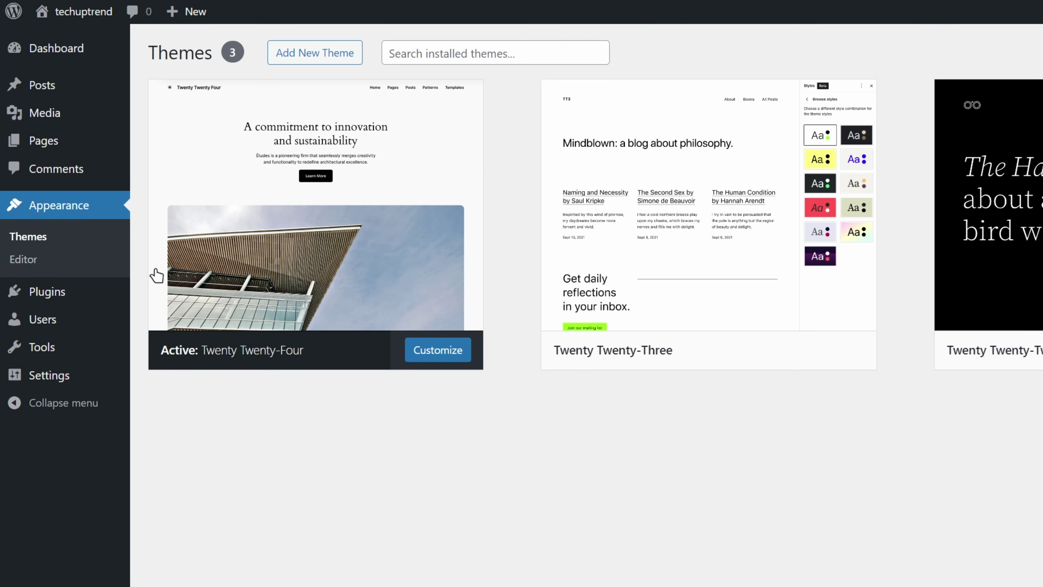
click(324, 56)
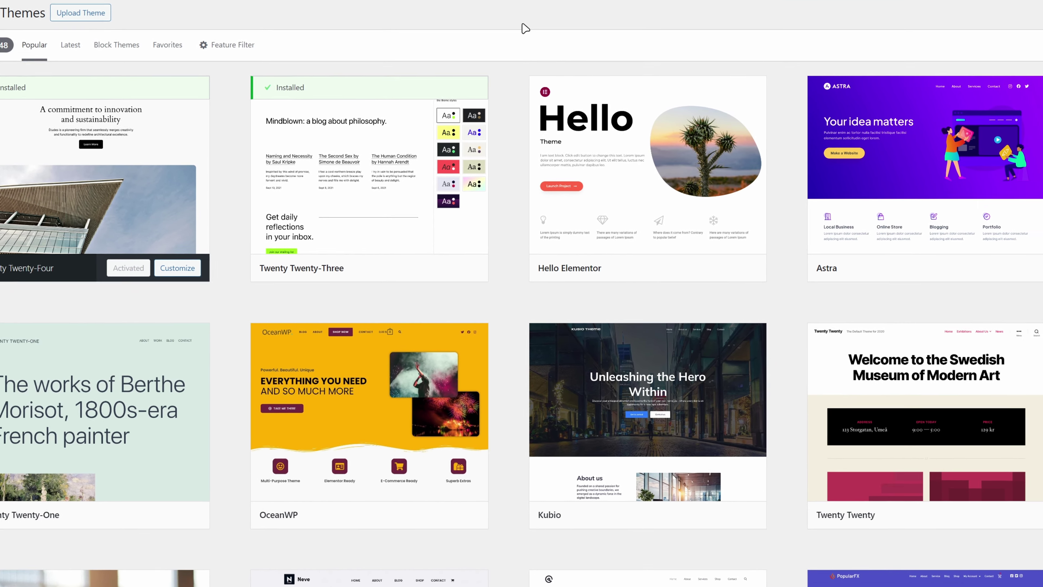
mouse_move(965, 168)
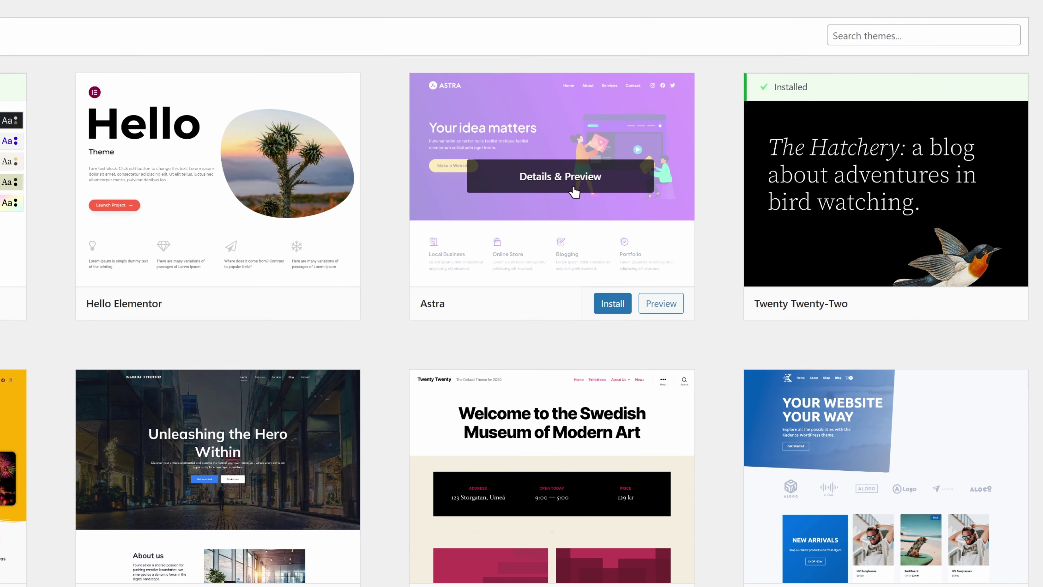
click(883, 35)
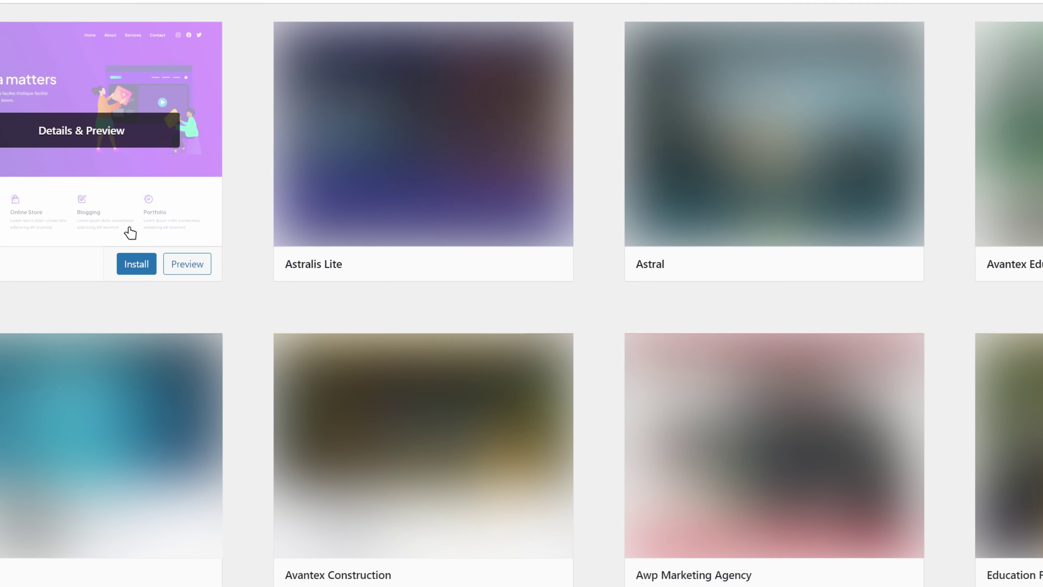
click(141, 263)
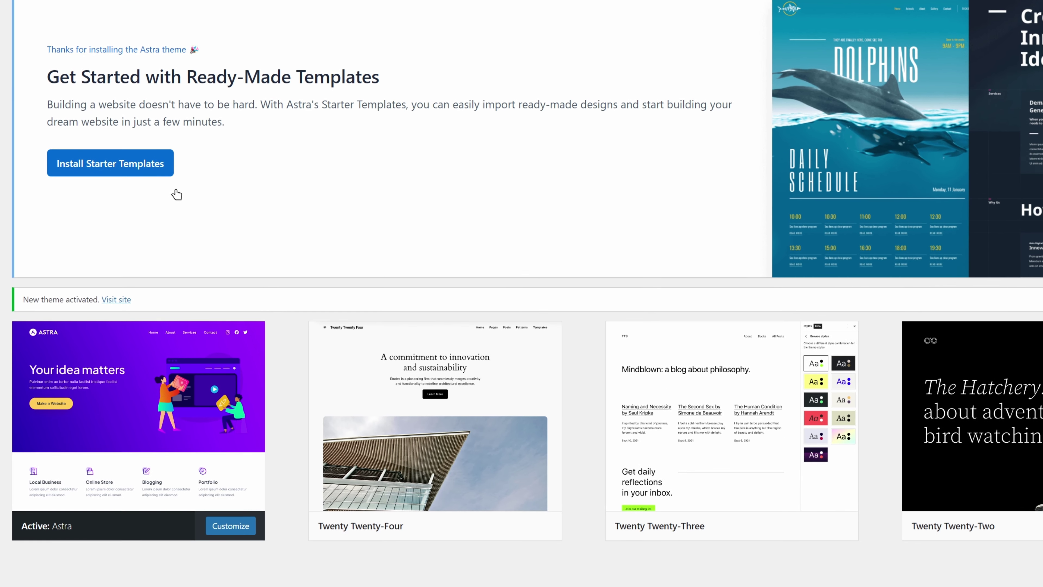
Delete the Twenty Twenty-Four theme from its Theme Details and confirm.
mouse_move(118, 531)
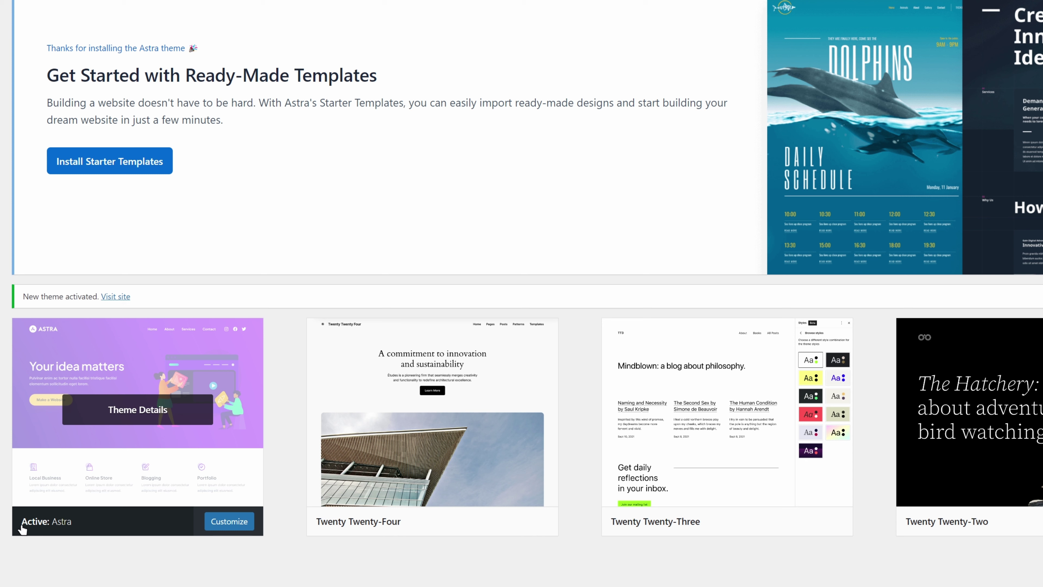
mouse_move(454, 515)
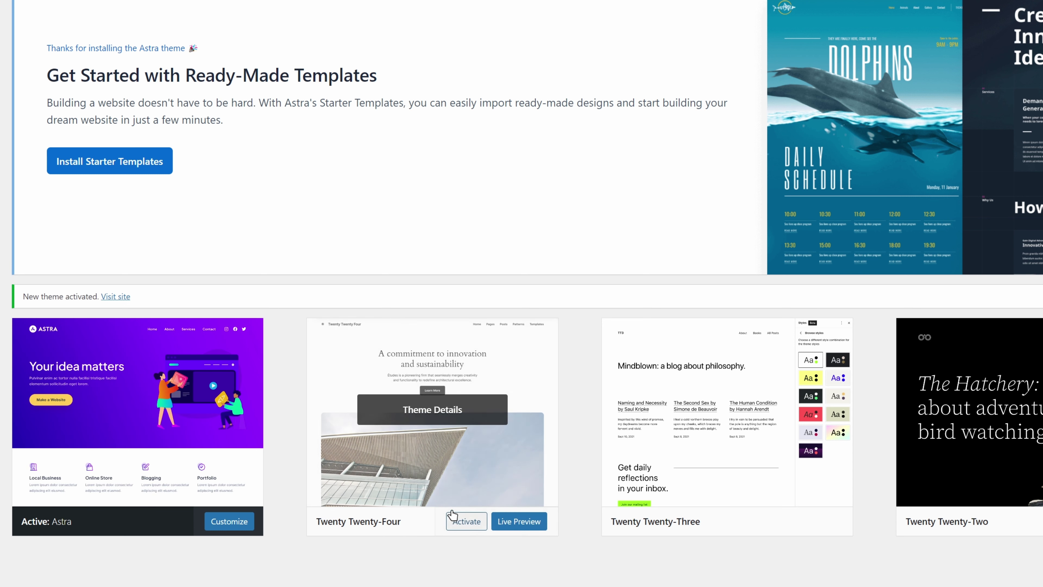
click(443, 415)
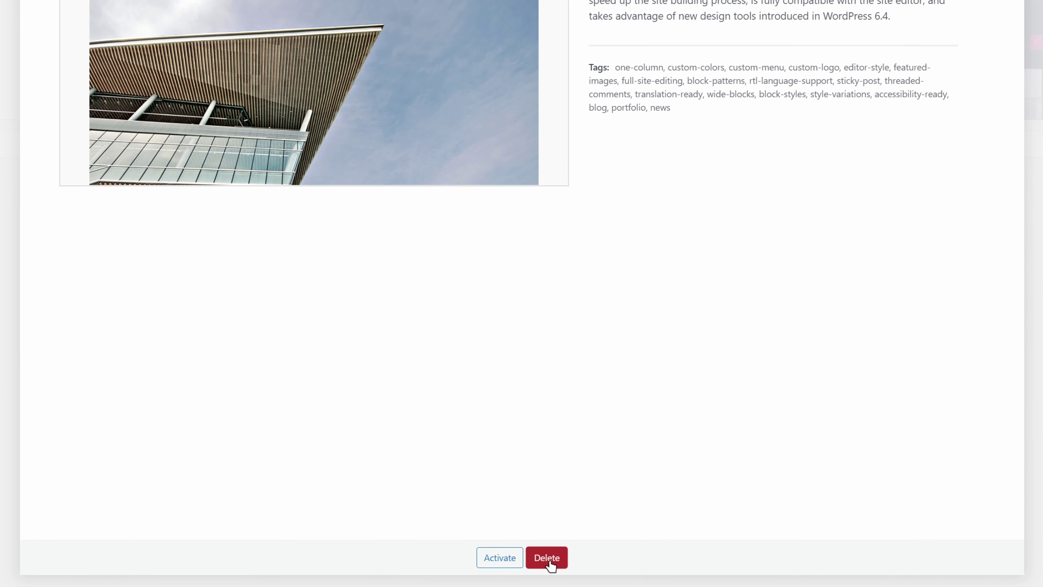
click(546, 557)
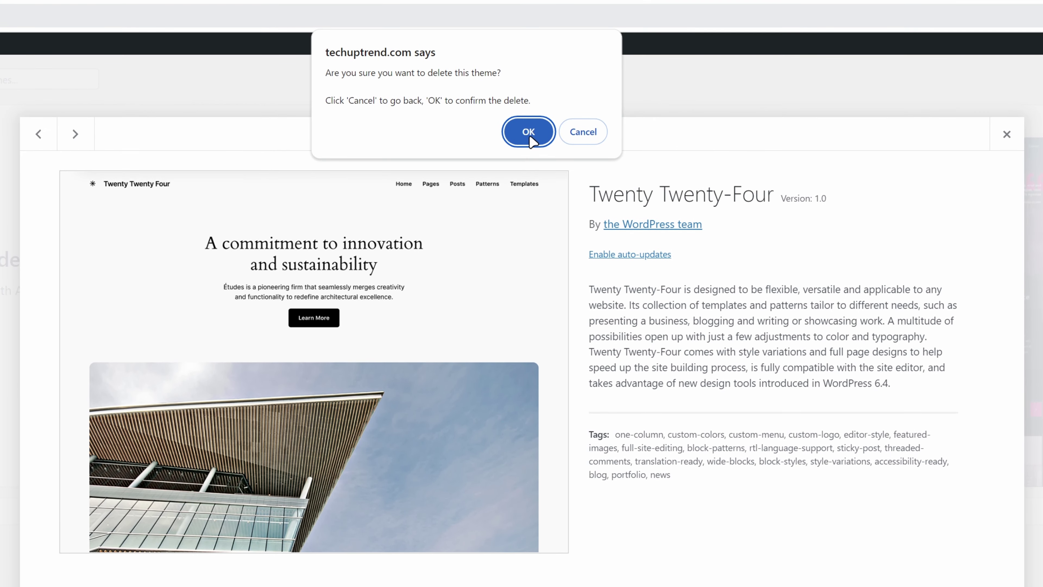
click(529, 121)
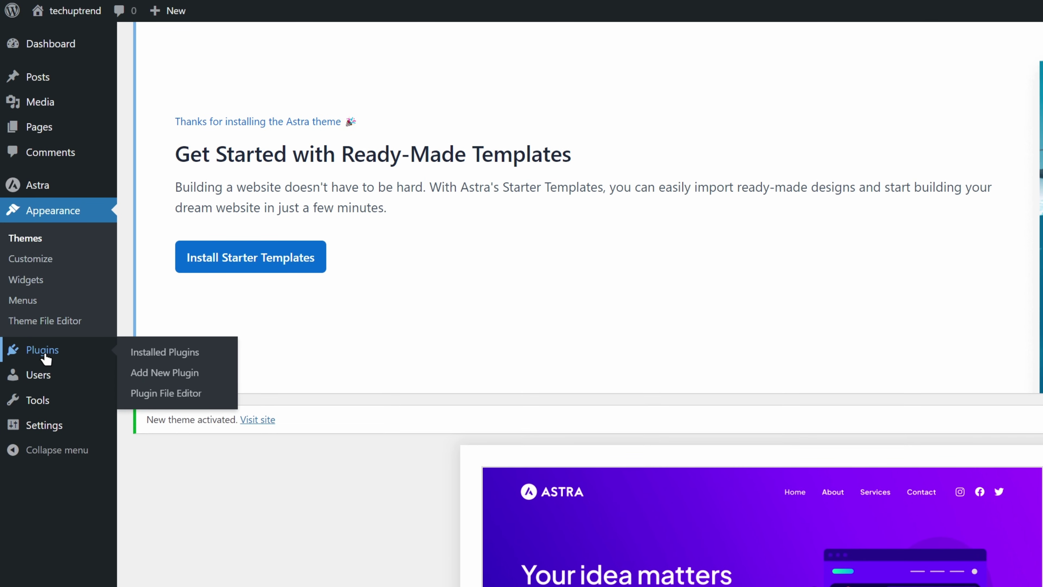
Dismiss the Astra notice, search Add Plugins for 'Starter Templates' and install it.
click(46, 357)
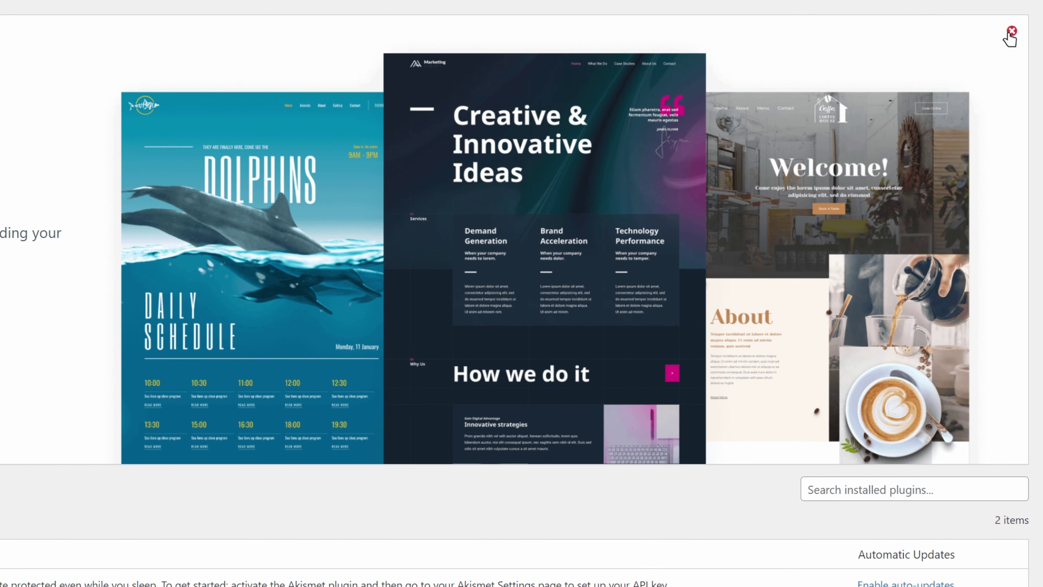
click(1010, 38)
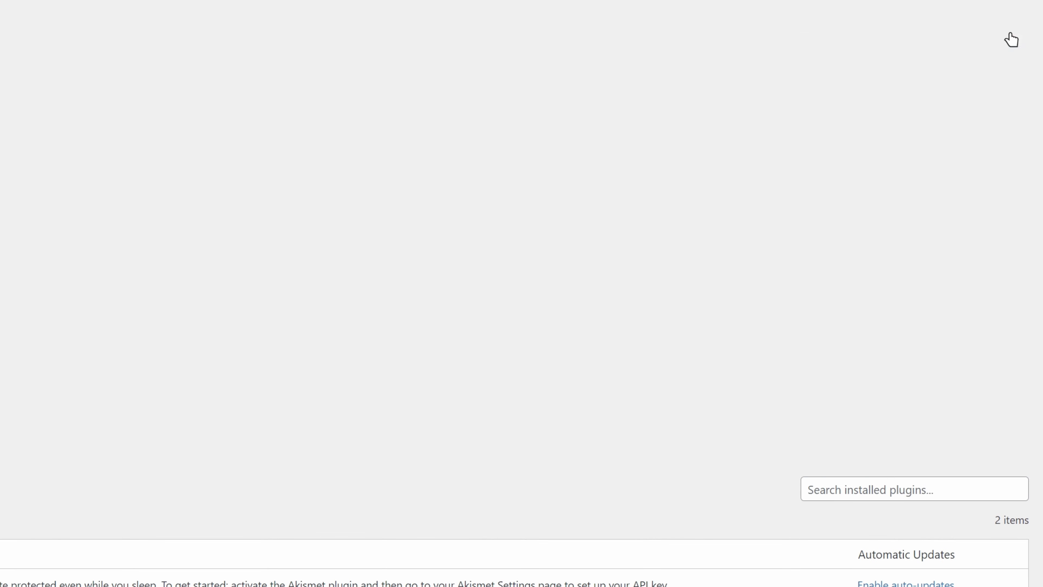
click(123, 33)
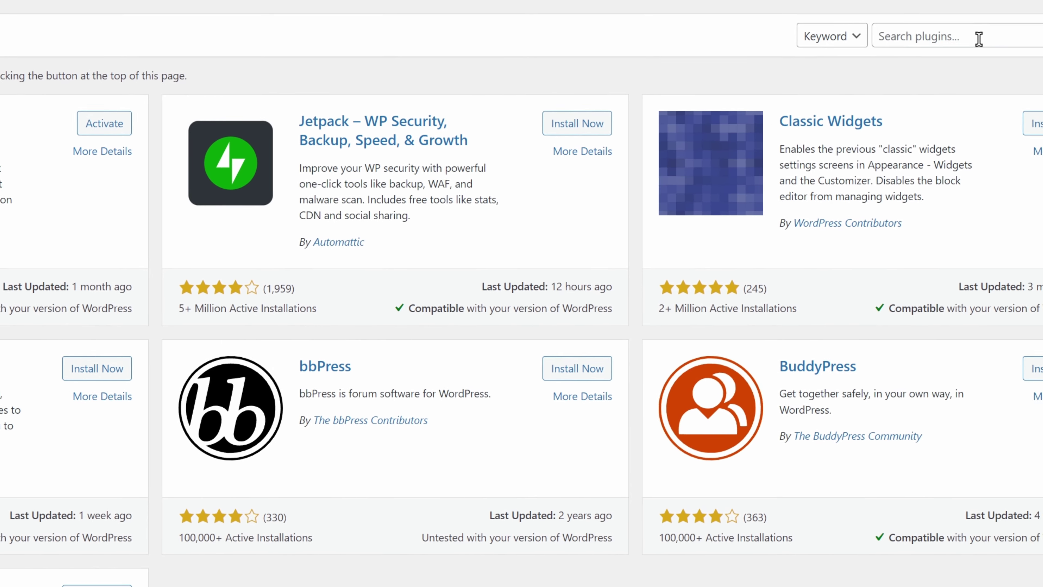
click(944, 37)
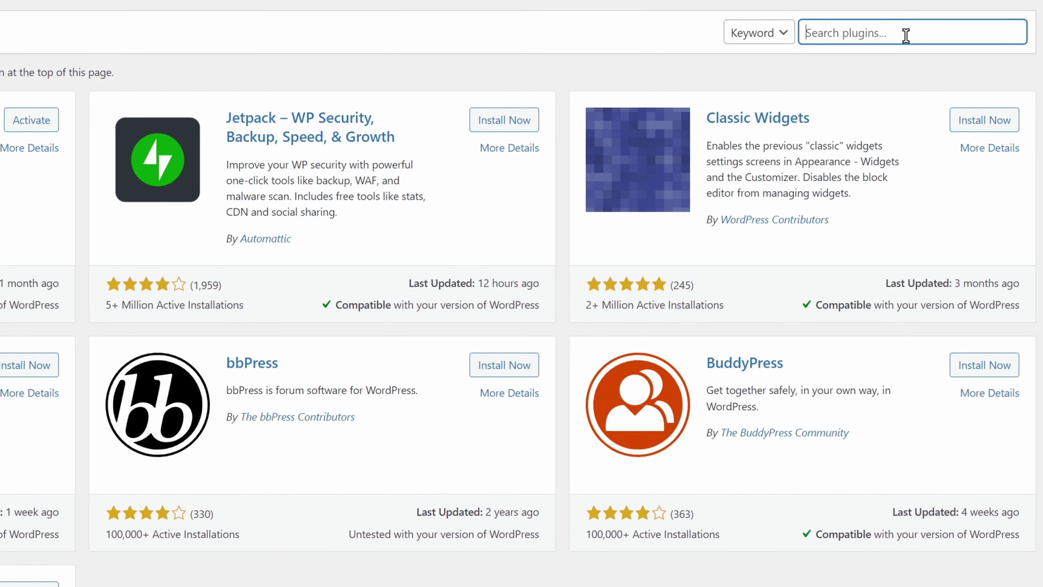
text(Starter Templates)
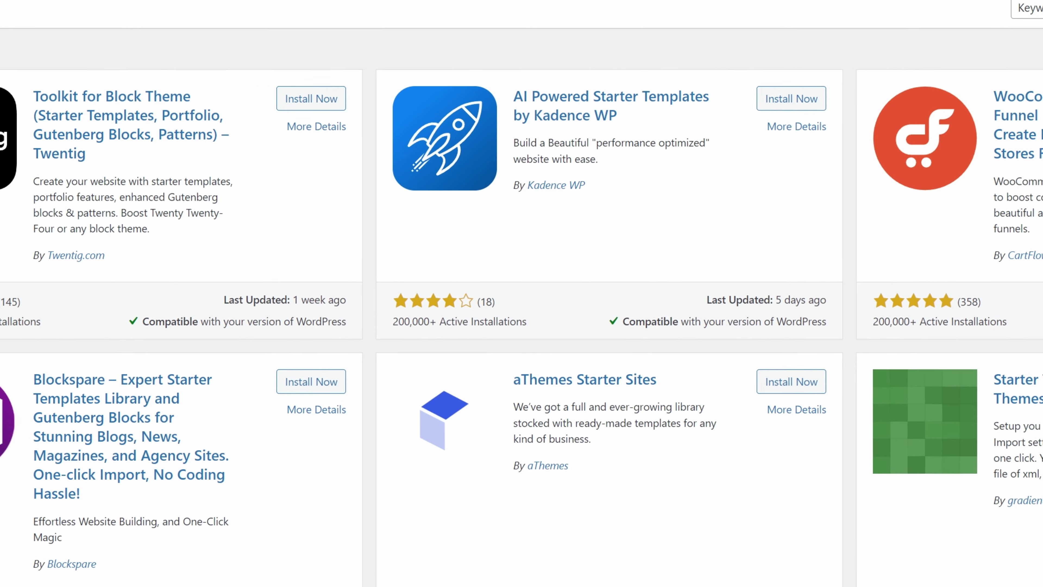
click(433, 52)
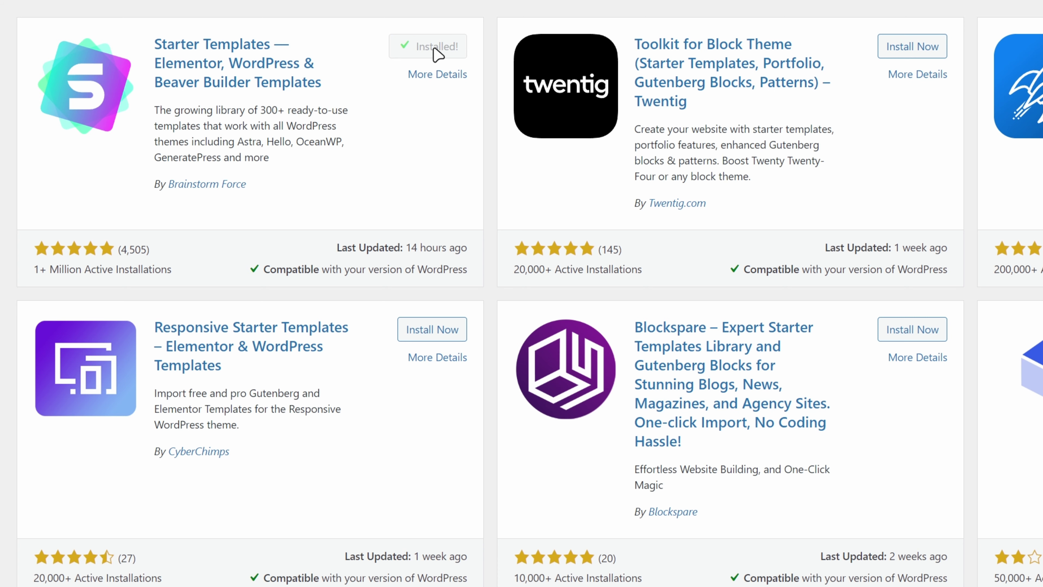
Activate Starter Templates and choose to build the site with templates.
click(436, 46)
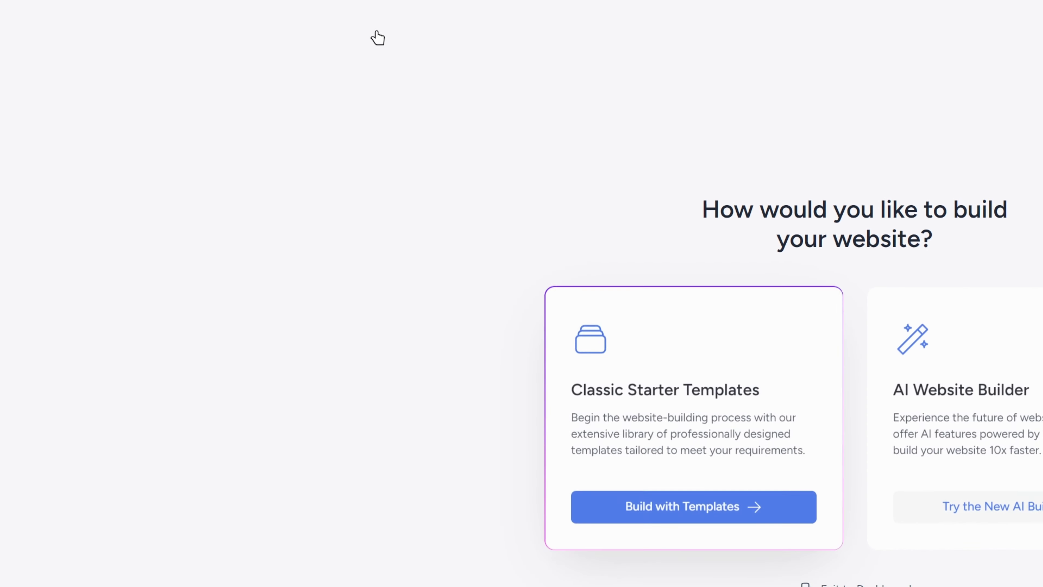
click(362, 413)
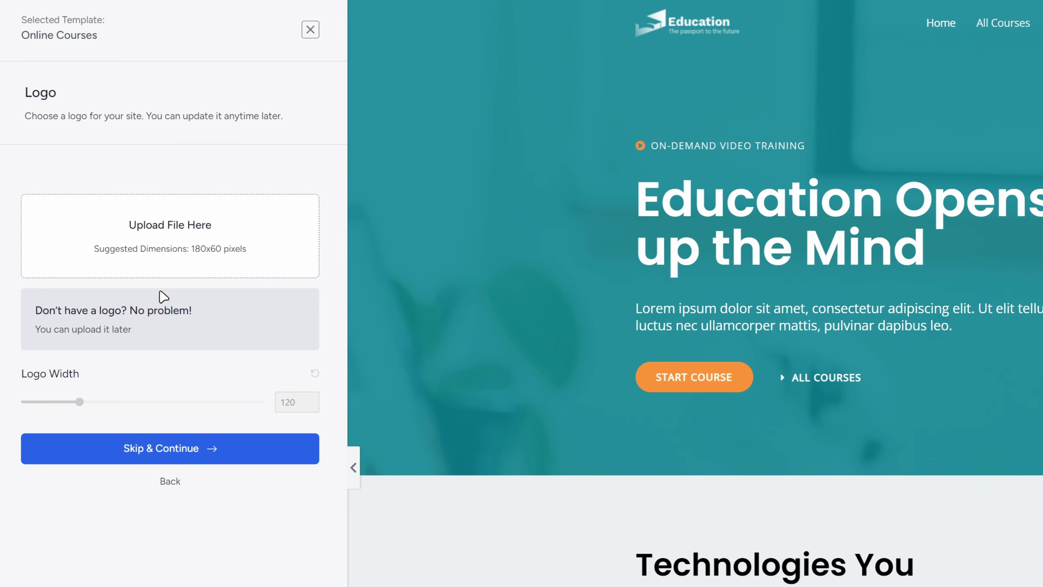
Skip the logo and choose the cyan colour palette after trying blue.
click(176, 450)
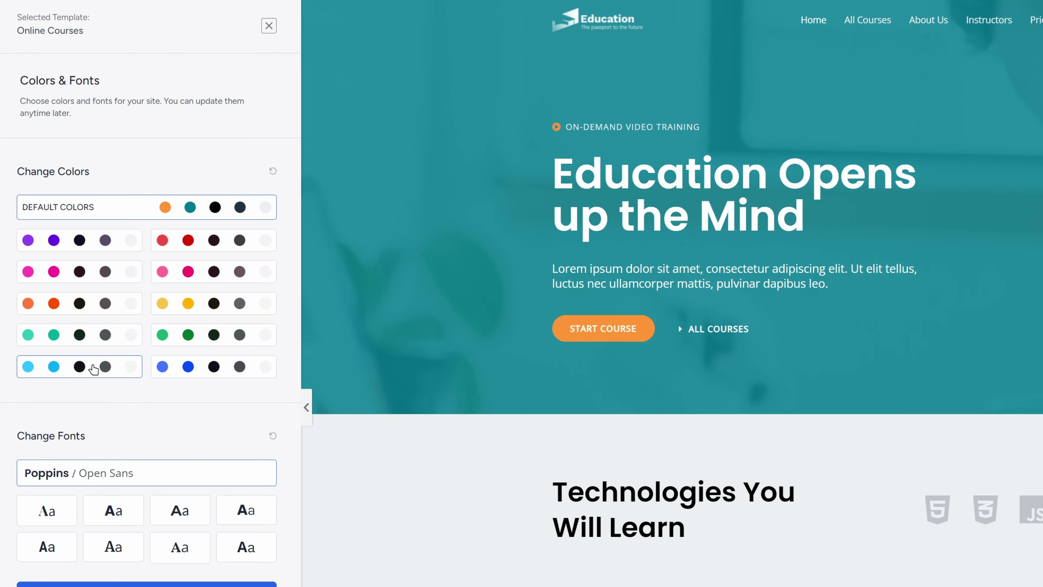
click(142, 429)
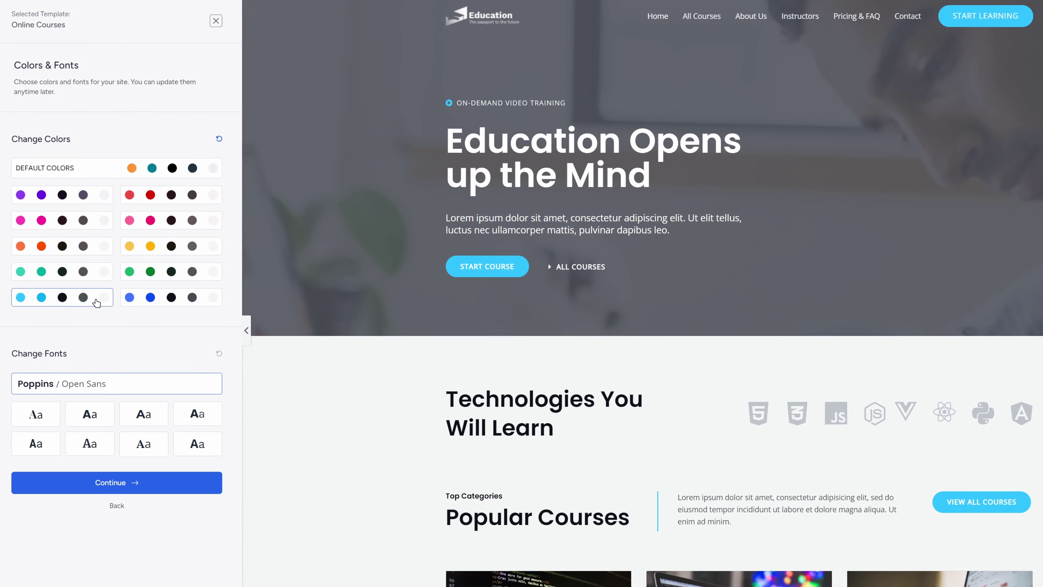
click(151, 299)
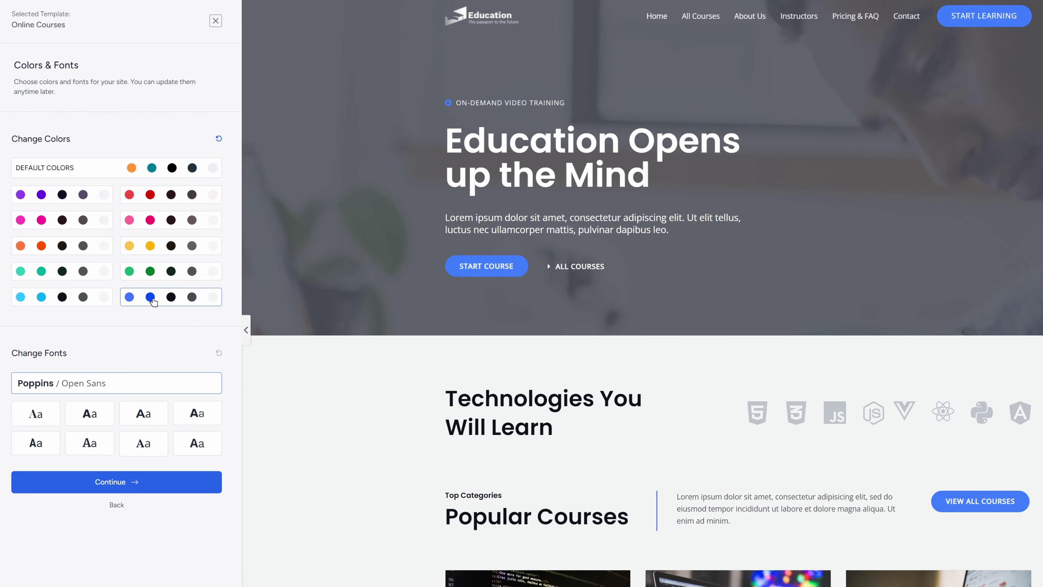
click(66, 299)
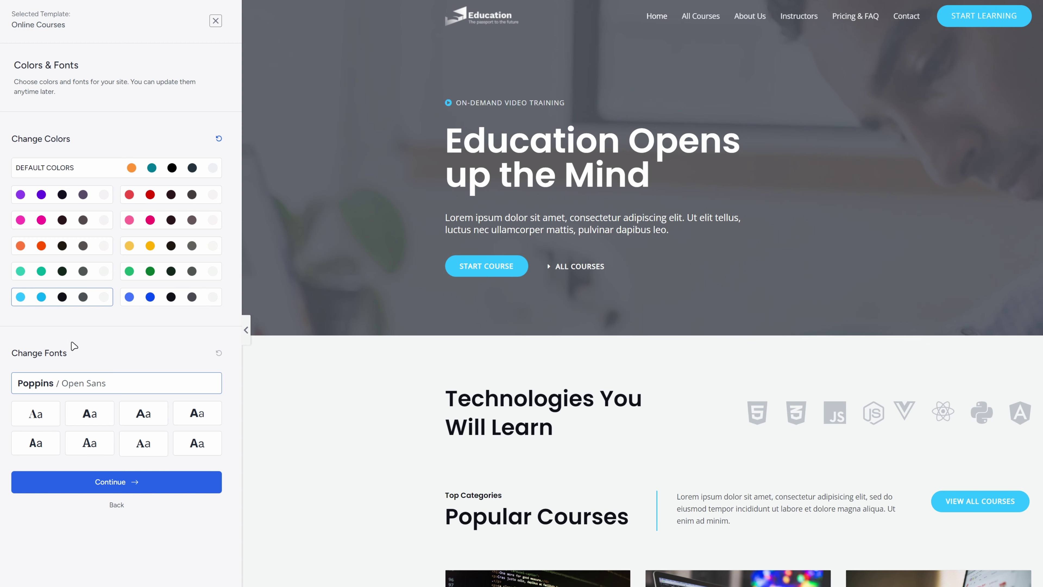
After previewing other font pairings, keep the default Poppins / Open Sans fonts and continue.
click(88, 414)
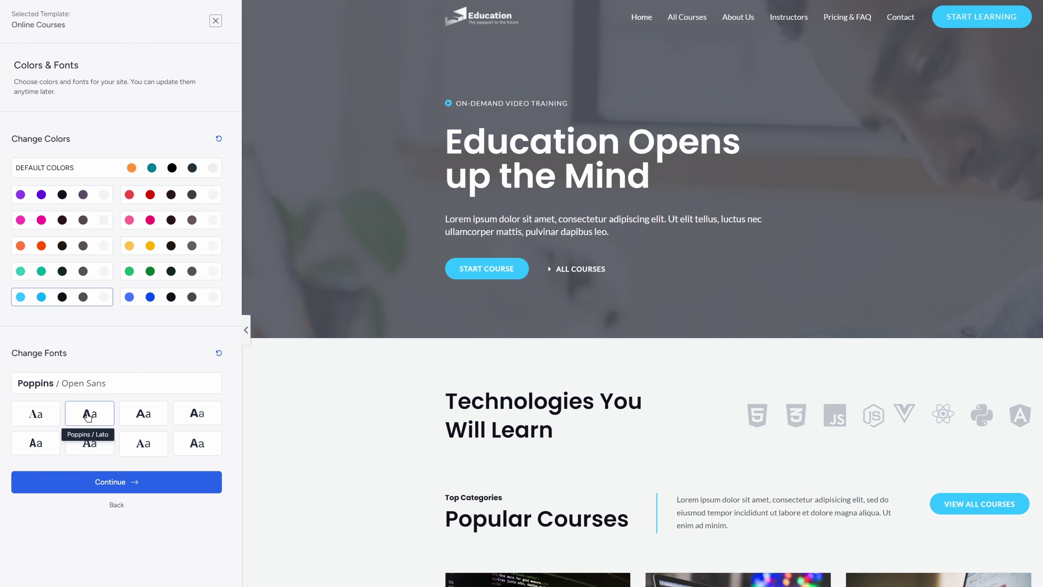
click(143, 414)
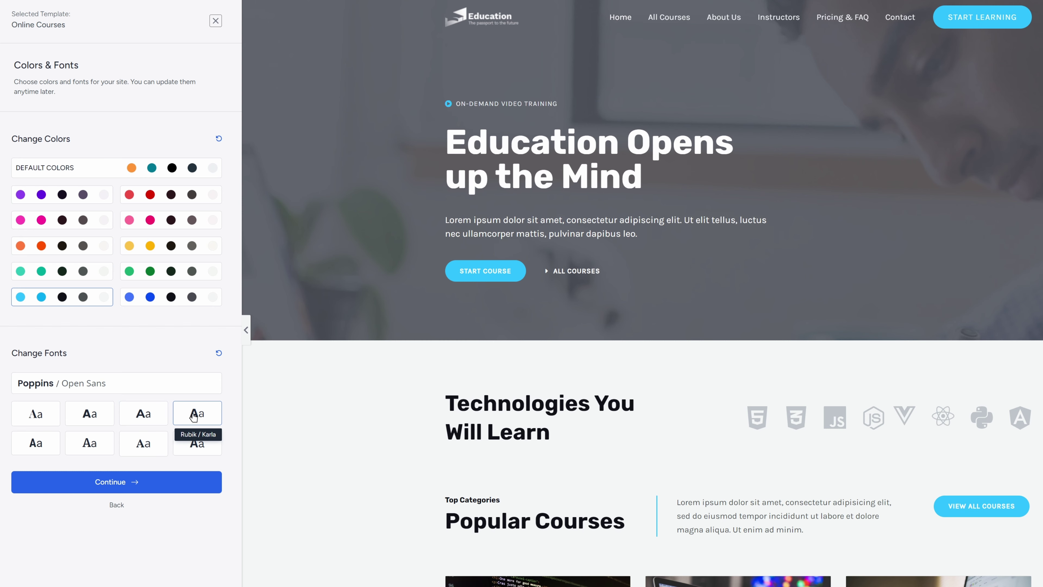
click(51, 390)
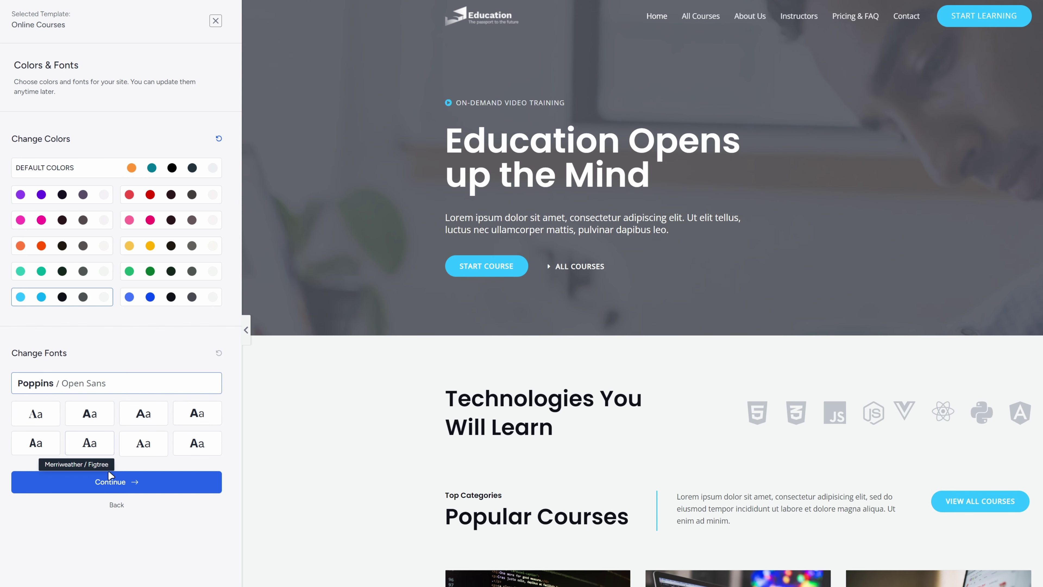
click(118, 483)
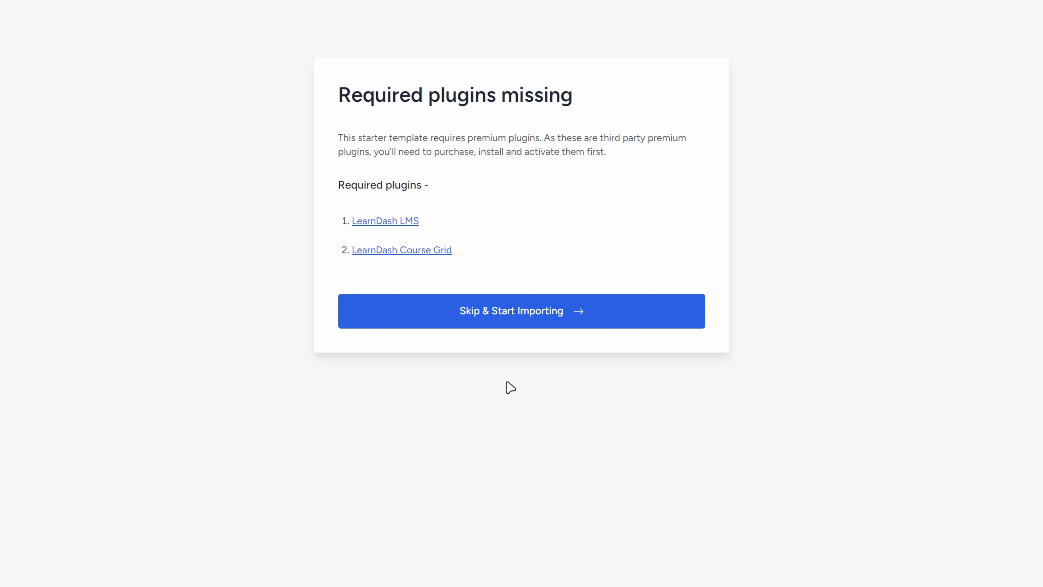
Skip the premium LearnDash plugins, submit the form, and build the Online Courses website.
click(520, 324)
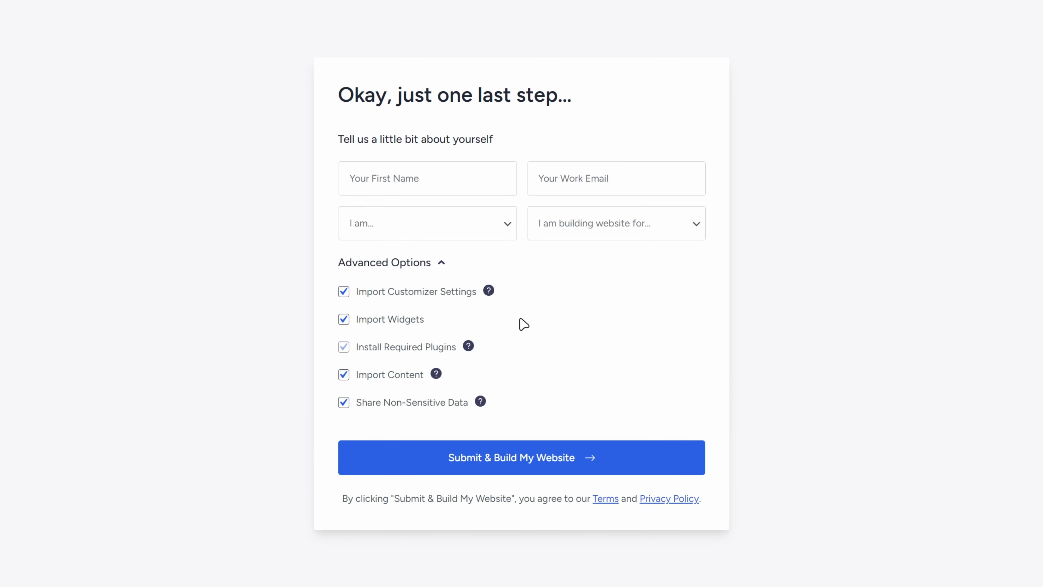
click(536, 454)
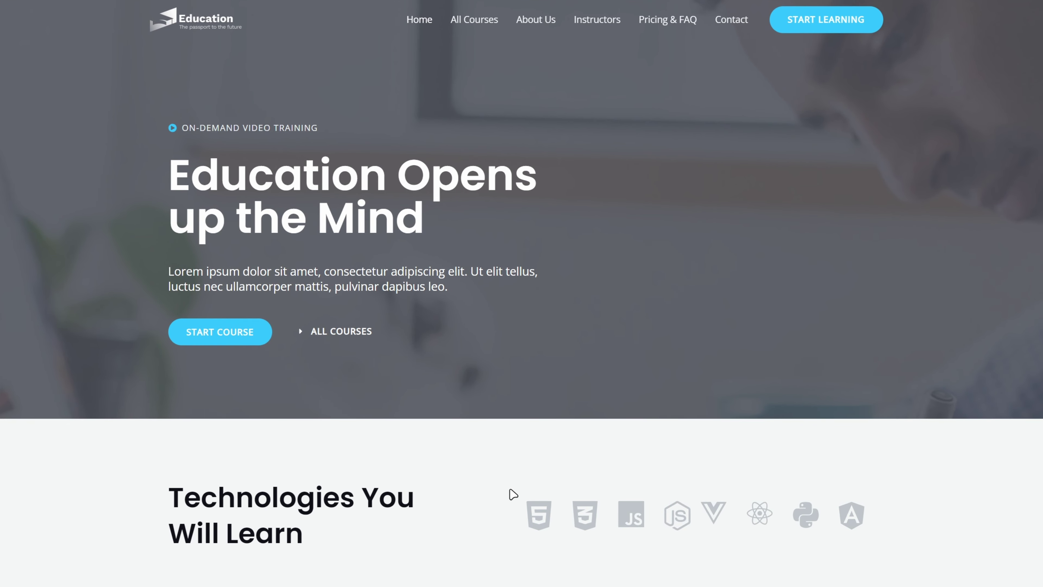
click(531, 24)
scroll(989, 314, down, 15)
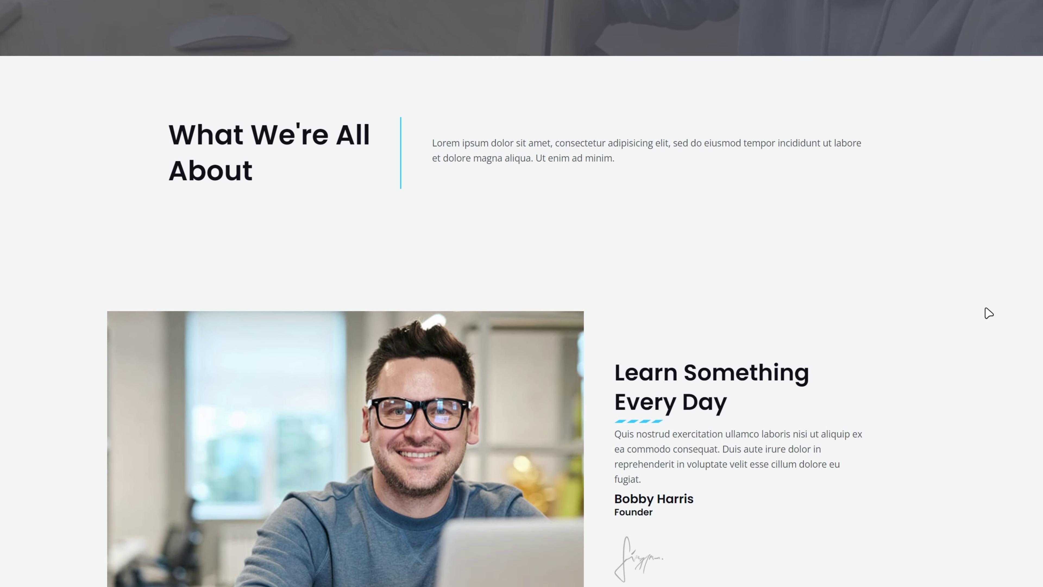
scroll(989, 313, down, 4)
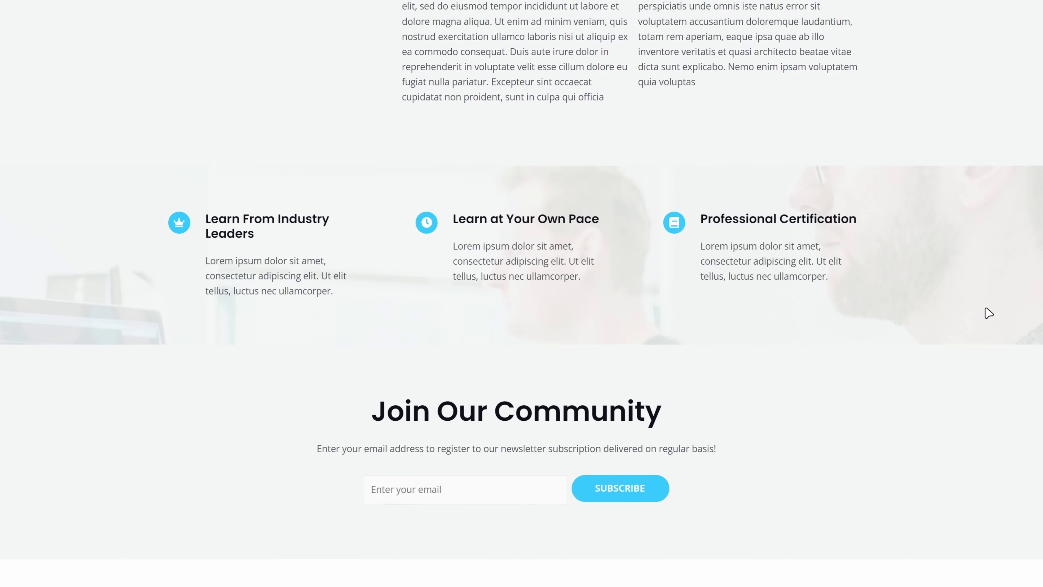
scroll(989, 313, up, 13)
scroll(989, 313, up, 8)
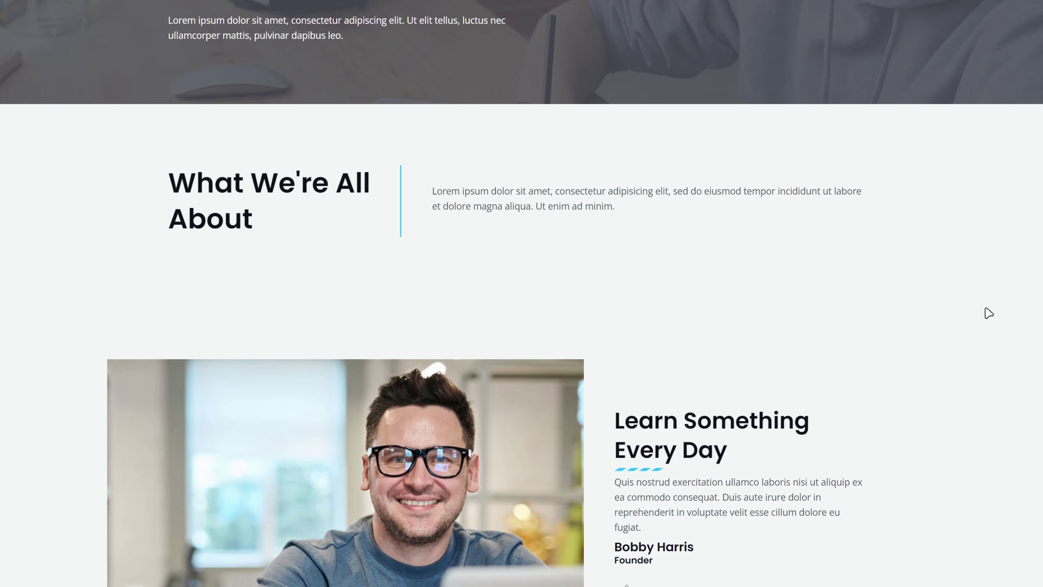
click(676, 25)
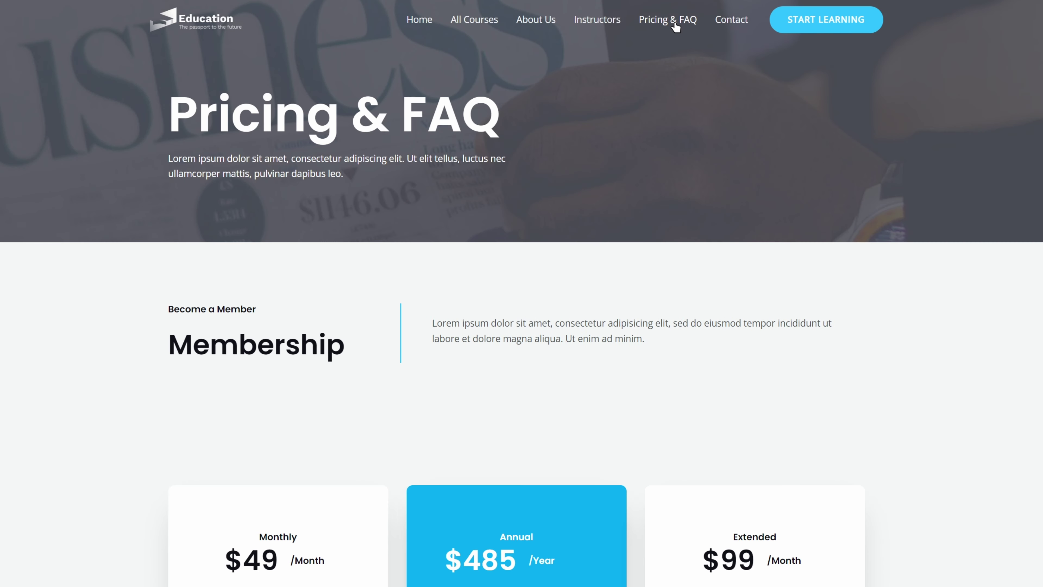
click(735, 22)
scroll(755, 29, down, 2)
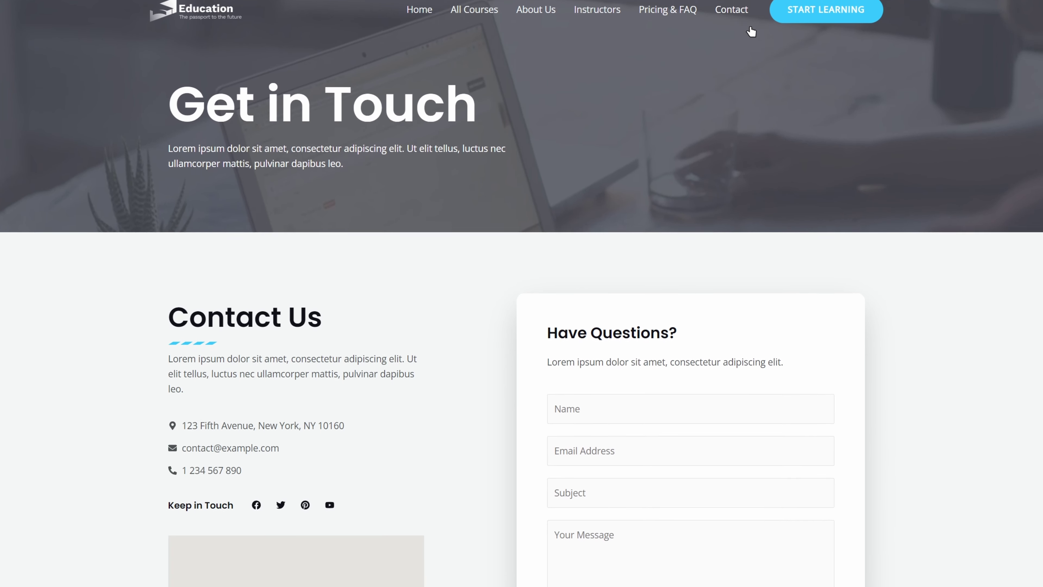
scroll(929, 125, down, 2)
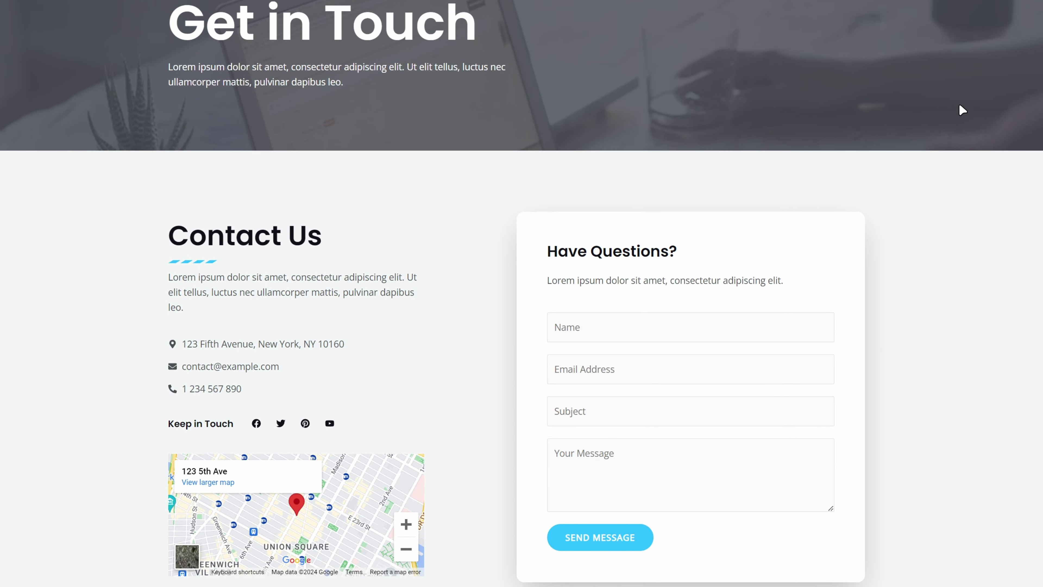
scroll(503, 40, up, 2)
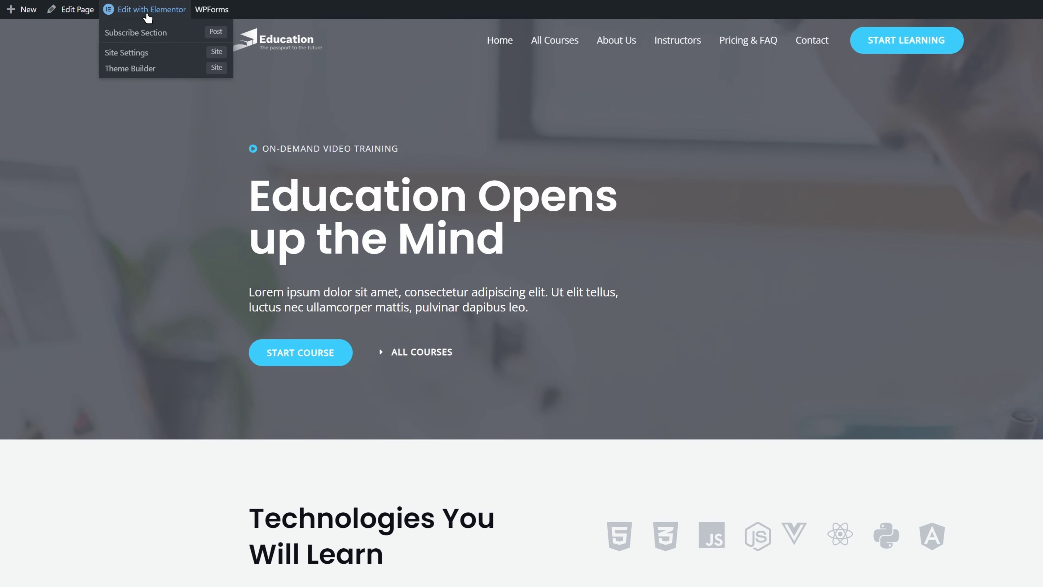
Open the homepage in Elementor and test-edit the hero heading, keeping 'Education Opens up the Mind'.
click(147, 14)
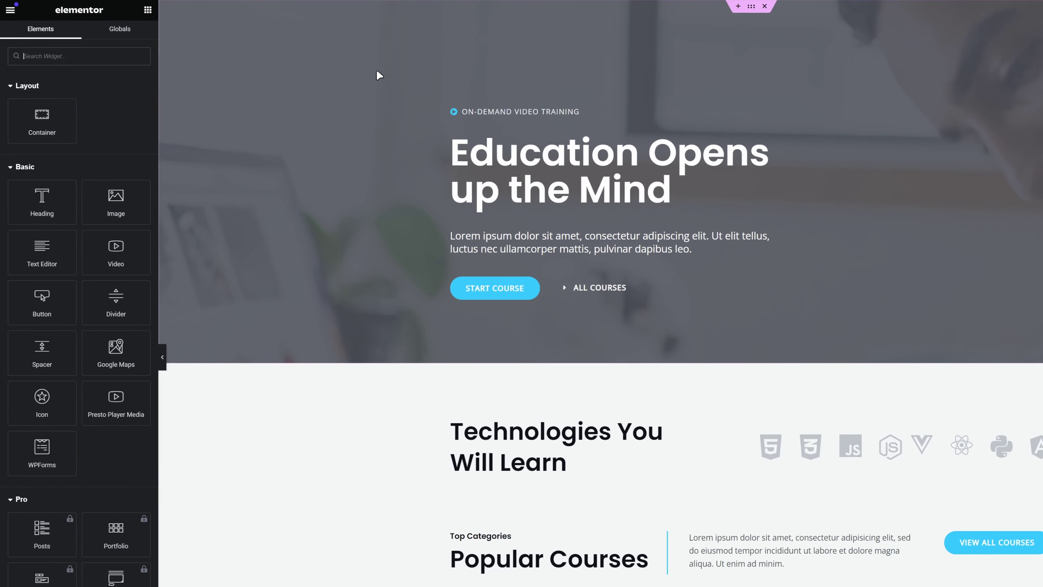
click(612, 186)
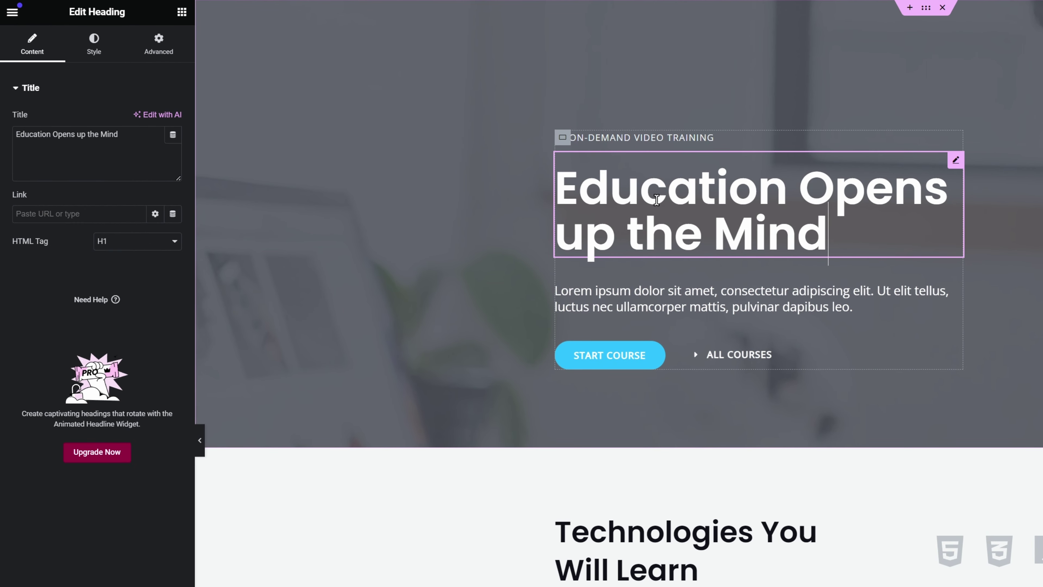
text(Additional text)
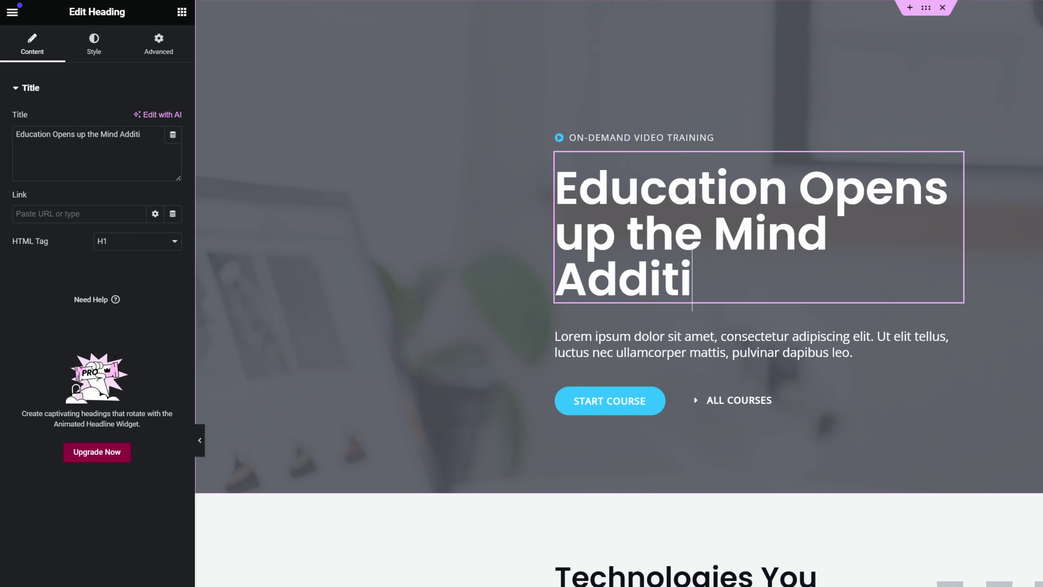
key(BackSpace)
key(BackSpace)
key(BackSpace)
key(BackSpace)
key(BackSpace)
key(BackSpace)
key(BackSpace)
key(BackSpace)
key(BackSpace)
key(BackSpace)
key(BackSpace)
key(BackSpace)
key(BackSpace)
key(BackSpace)
key(BackSpace)
key(BackSpace)
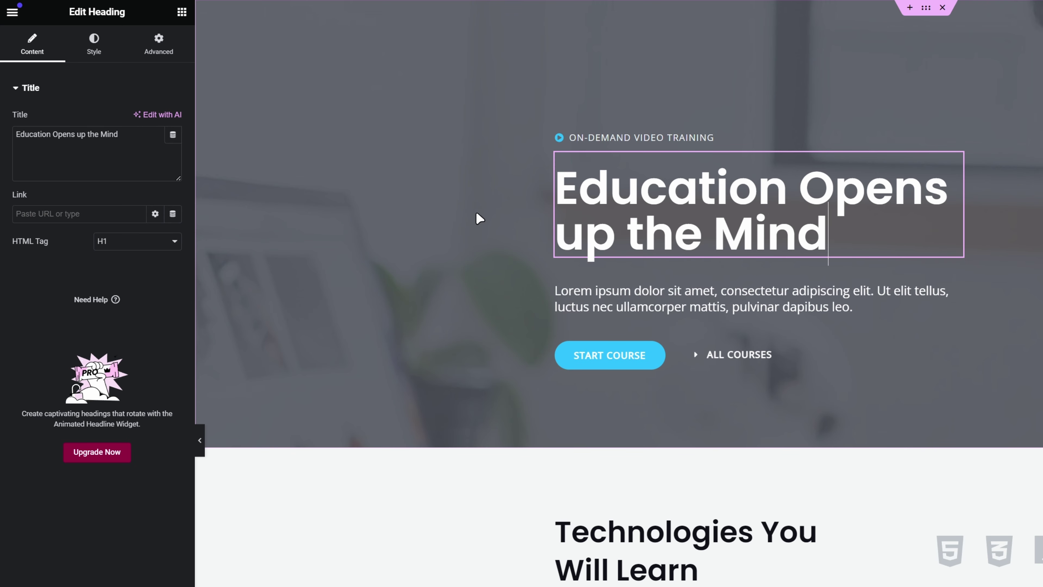
click(98, 56)
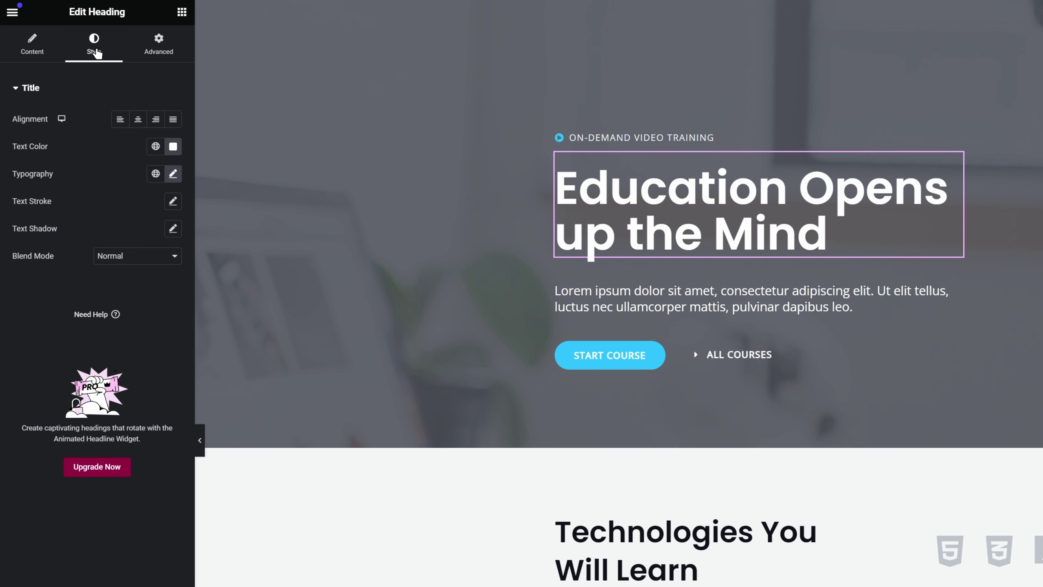
click(33, 53)
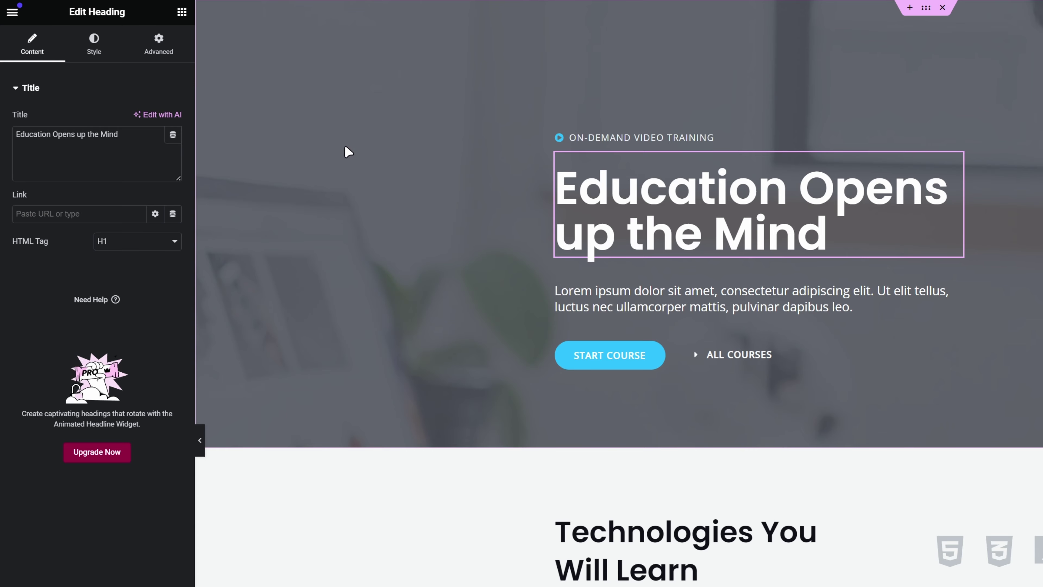
Set the START COURSE button's Style background colour to bright yellow #F7EB00.
click(629, 355)
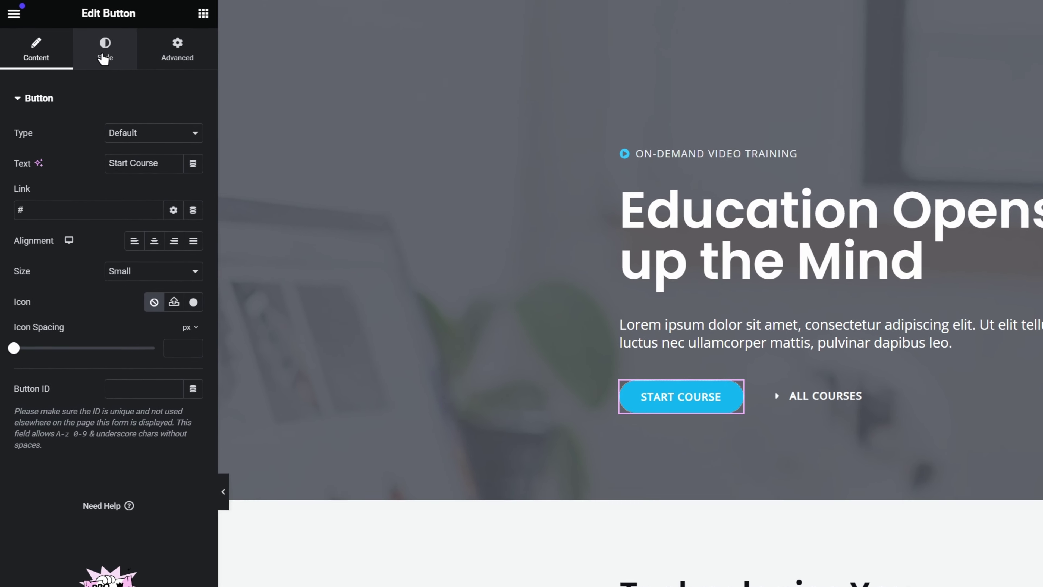
click(104, 57)
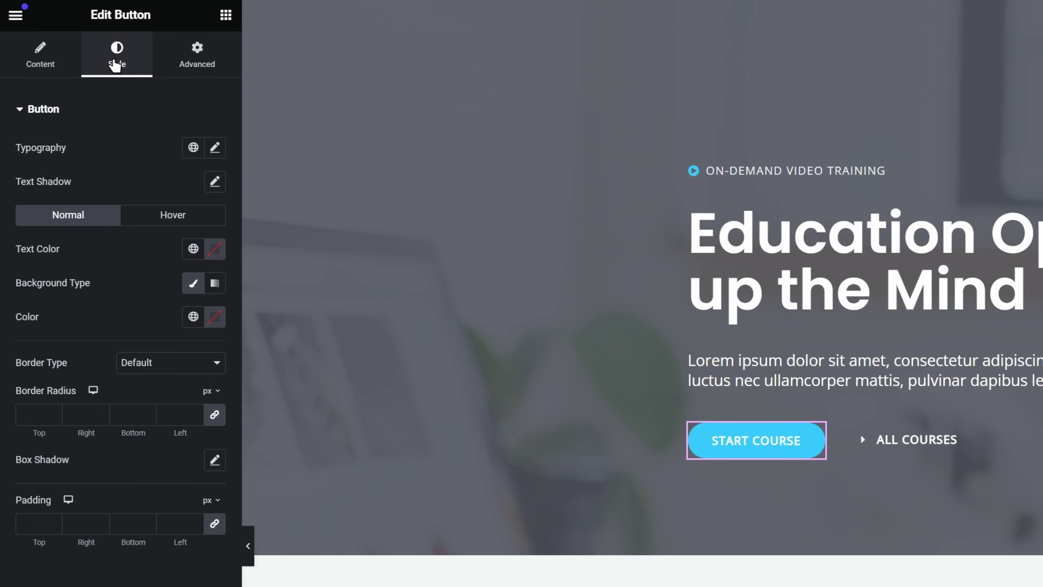
click(194, 285)
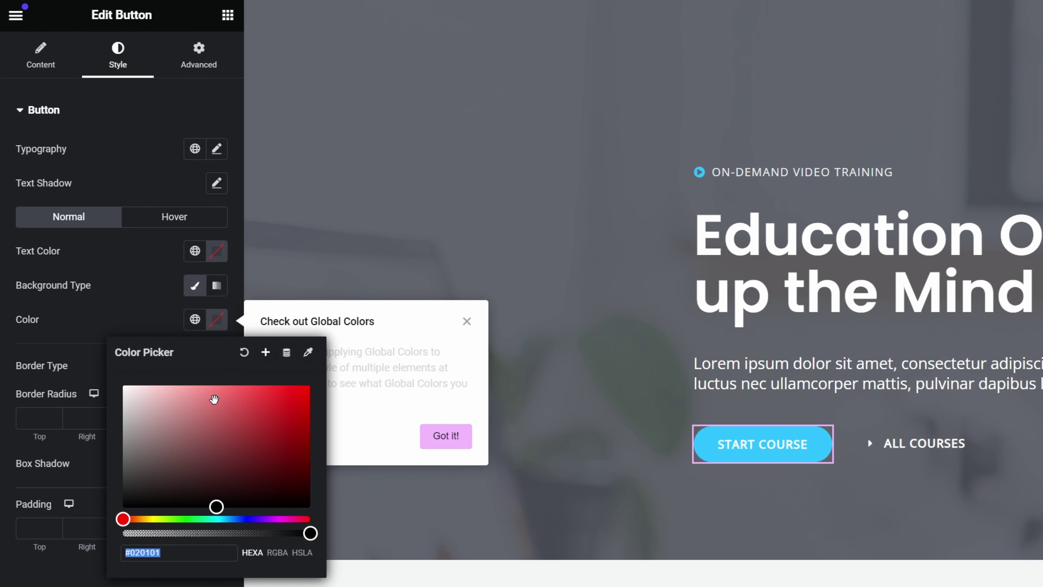
click(260, 429)
text(#D5CE47)
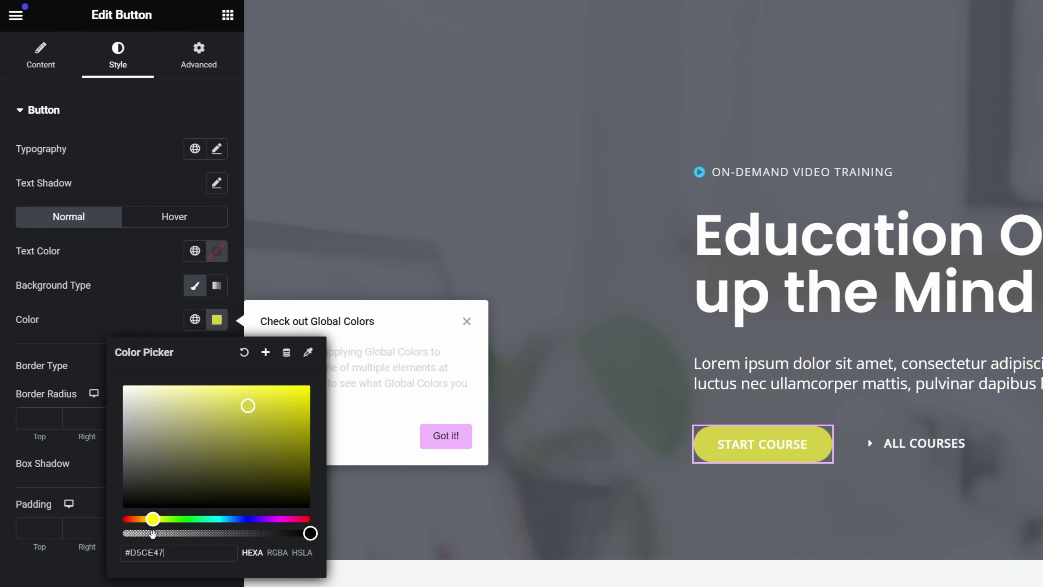
drag(294, 402, 312, 389)
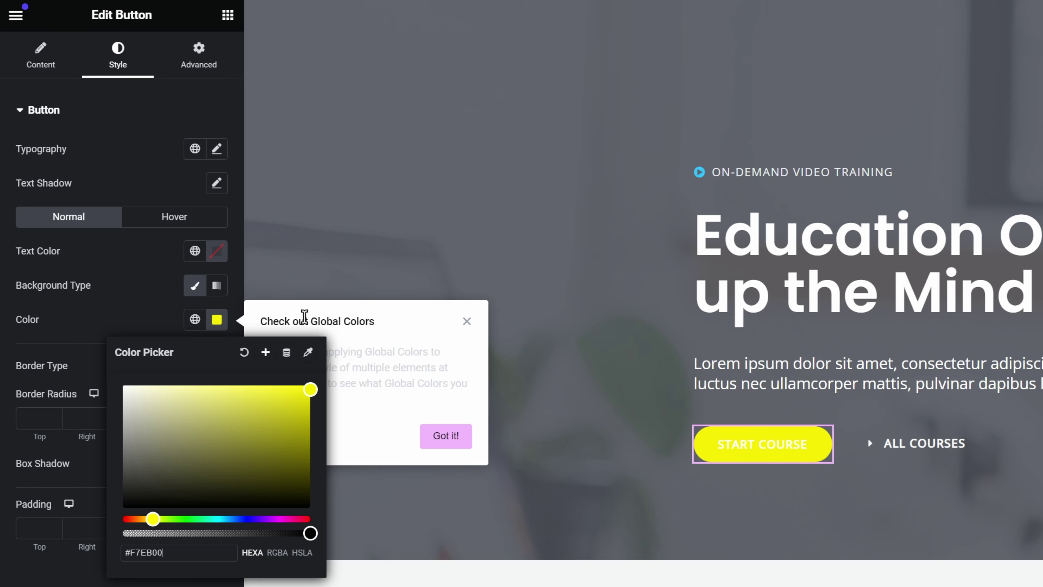
click(151, 291)
key(ctrl+p)
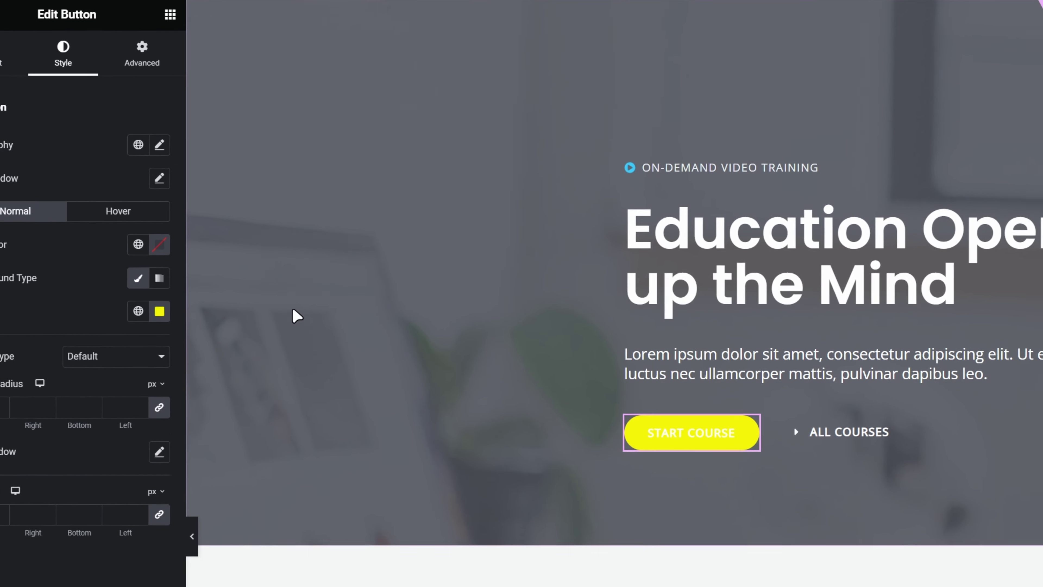
Upload a new portrait photo and use it as the first testimonial's image.
scroll(293, 315, down, 10)
scroll(35, 471, down, 15)
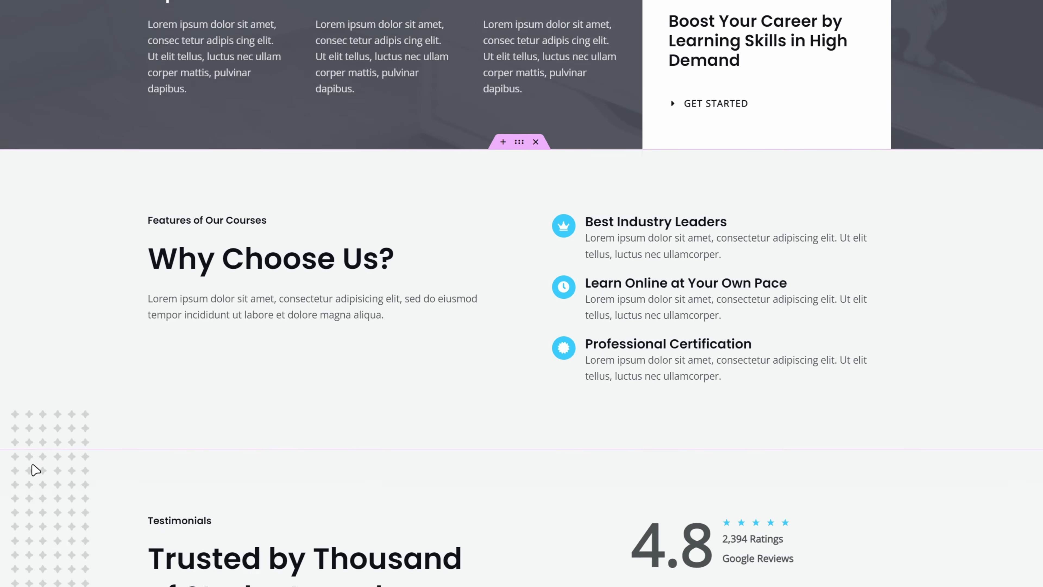
scroll(139, 328, down, 4)
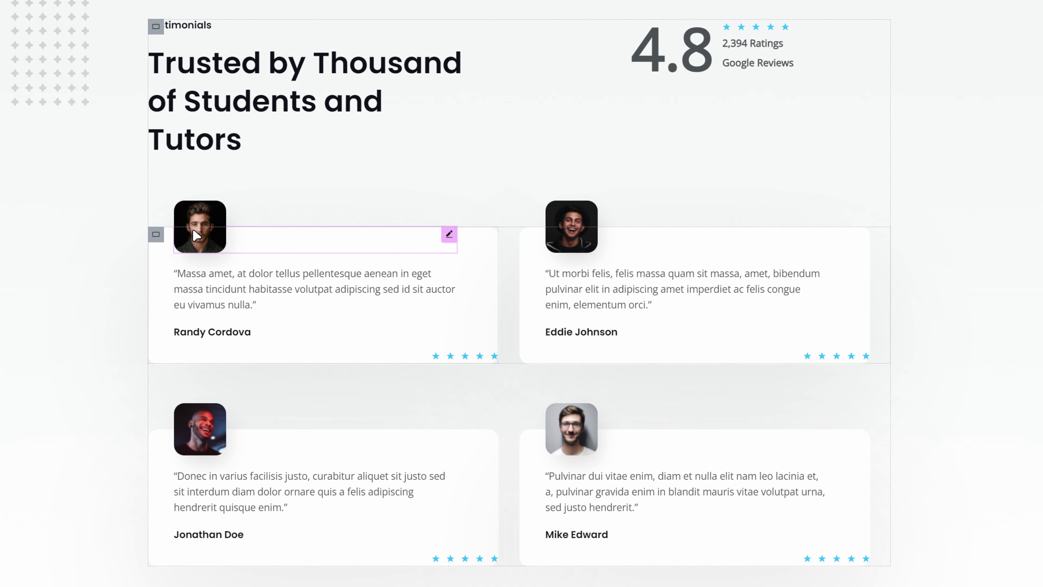
click(205, 226)
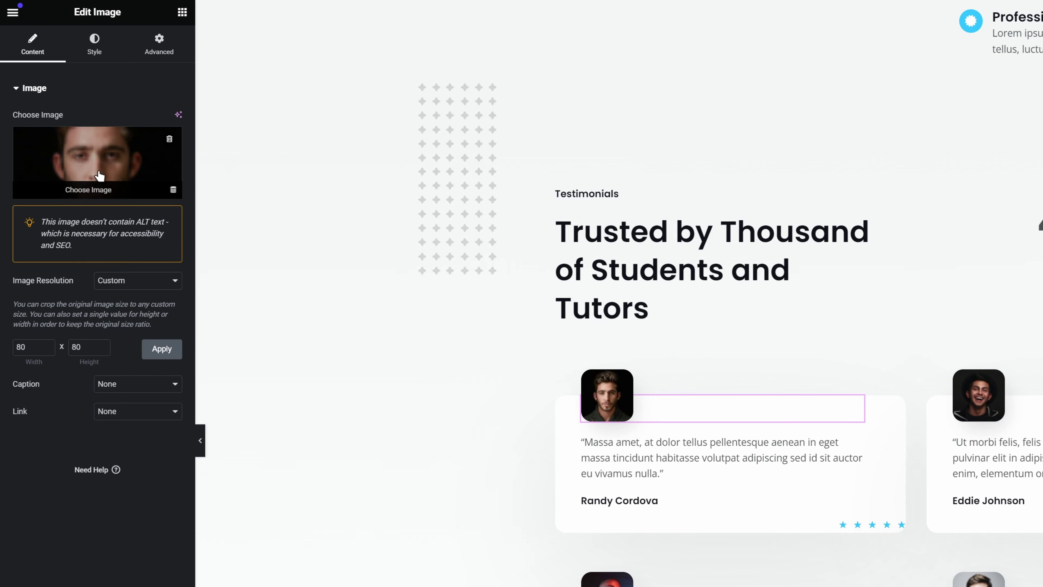
click(100, 175)
key(alt+Tab)
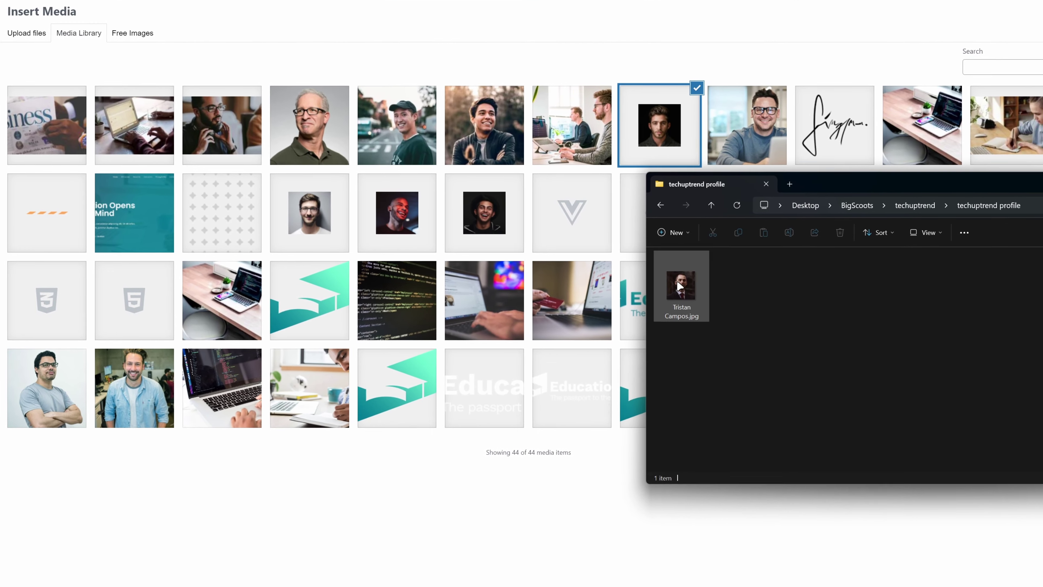
drag(809, 324, 652, 334)
drag(536, 295, 535, 295)
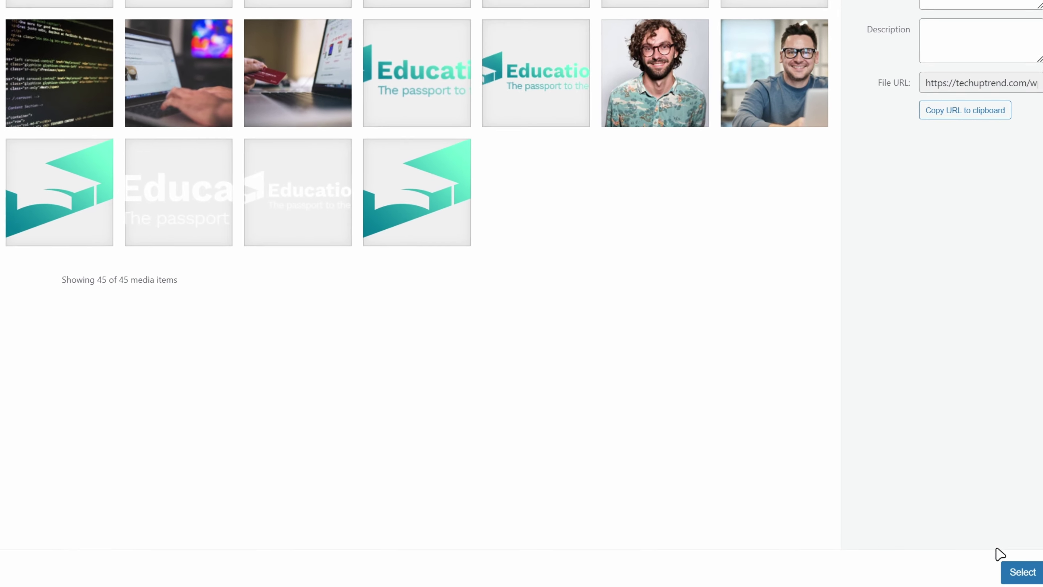
click(1014, 569)
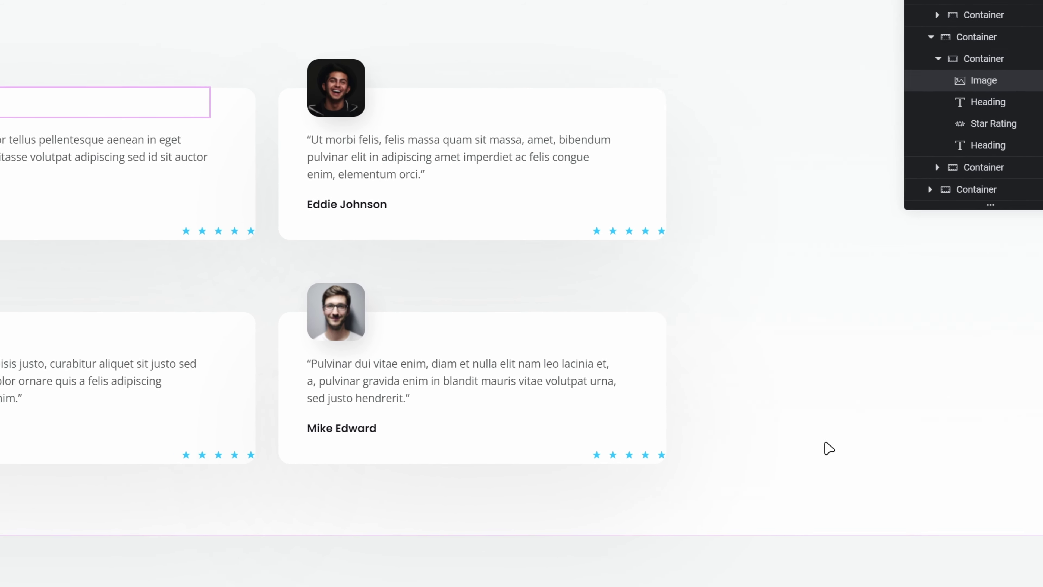
Replace the first testimonial's name heading with the new person's name.
click(199, 333)
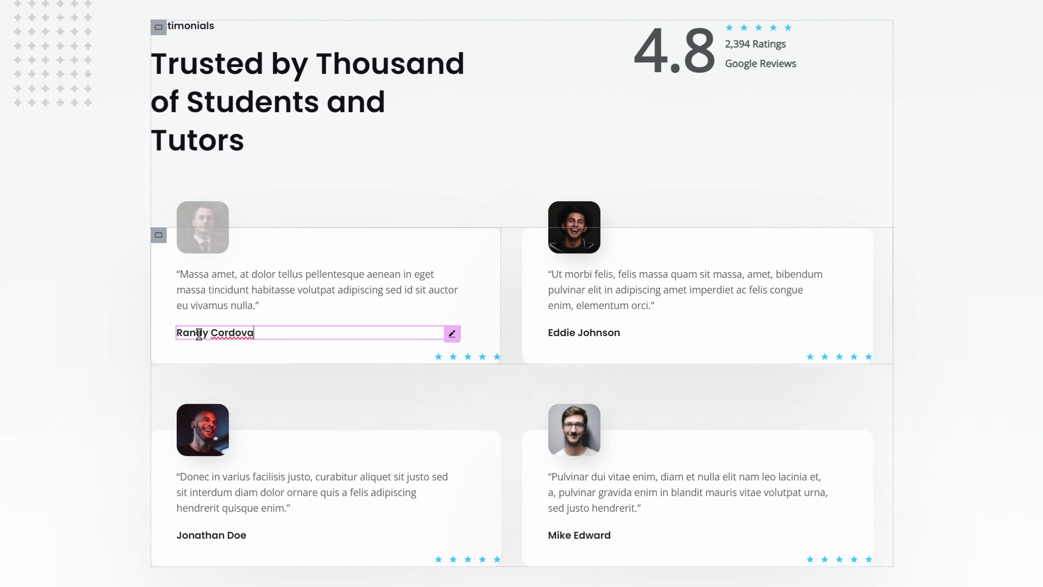
triple_click(199, 333)
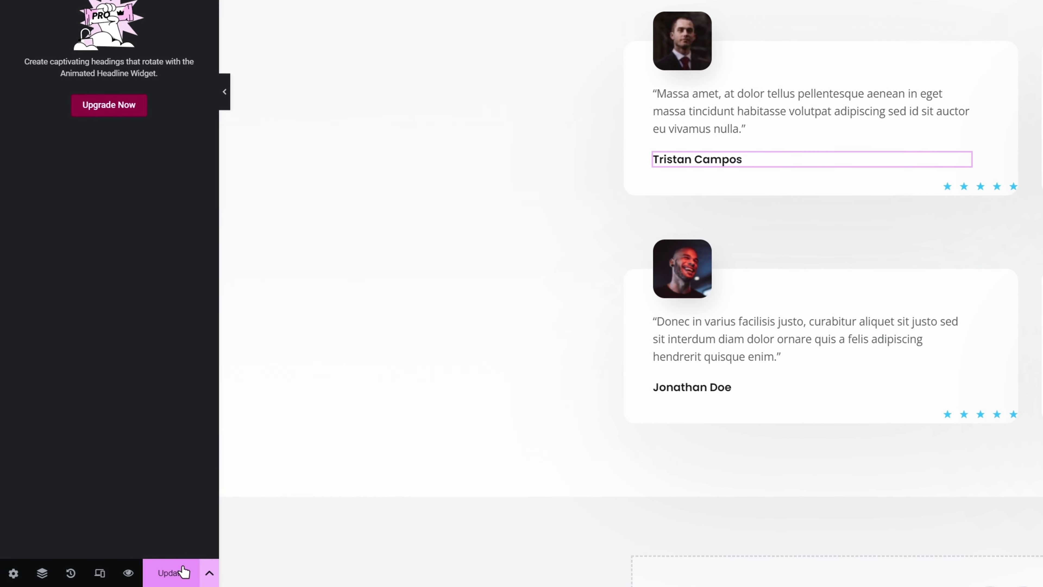
Update the homepage and scroll the preview tab to check the testimonials and yellow button.
click(184, 572)
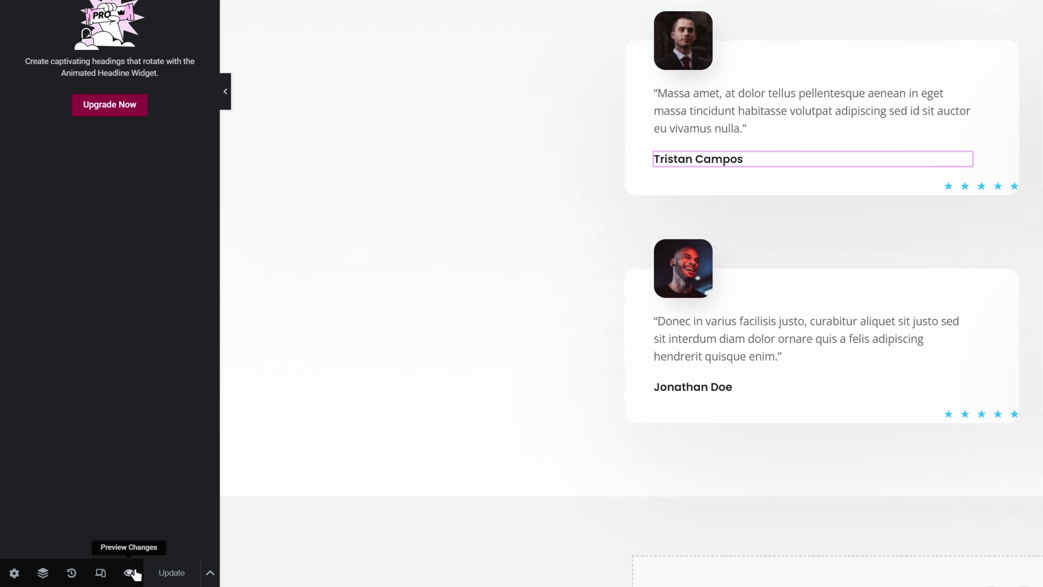
click(130, 573)
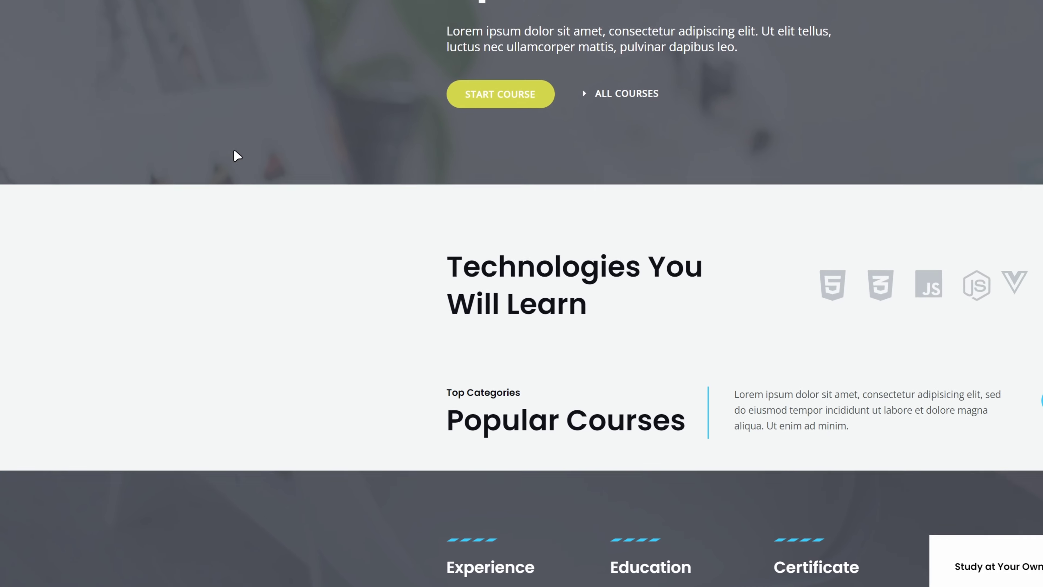
scroll(176, 250, down, 15)
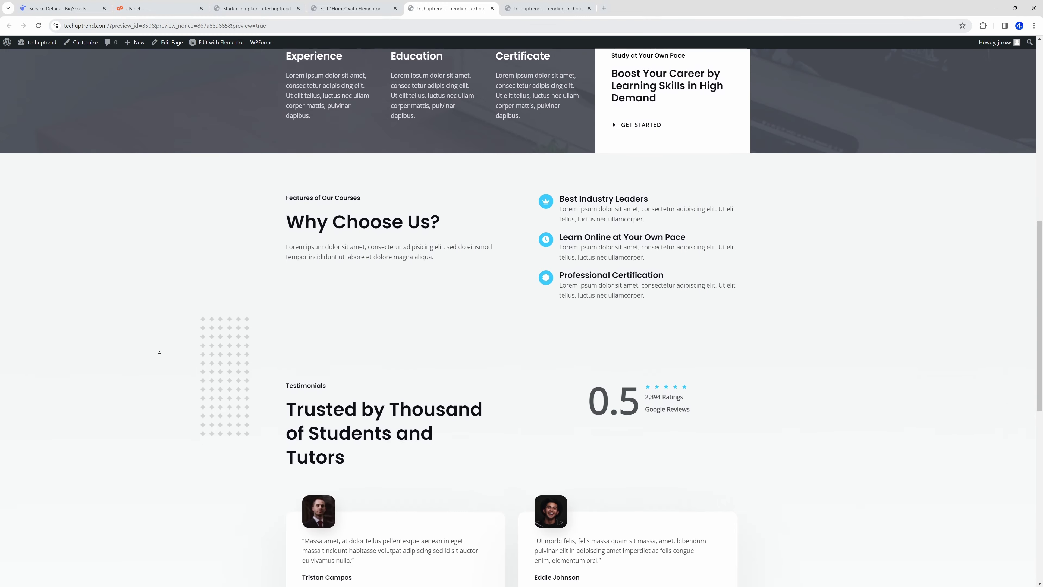
scroll(158, 338, down, 2)
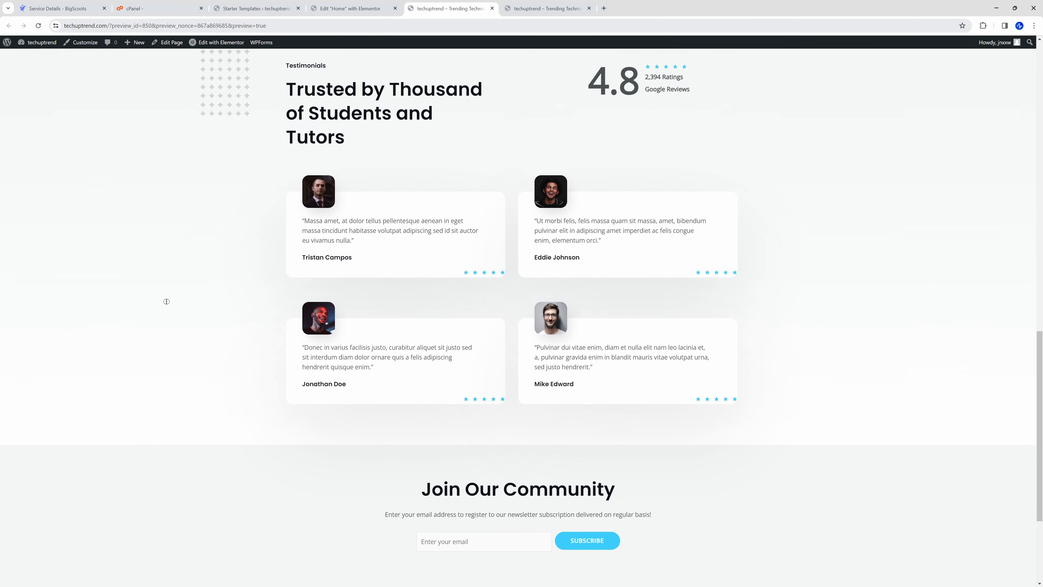
scroll(161, 289, up, 20)
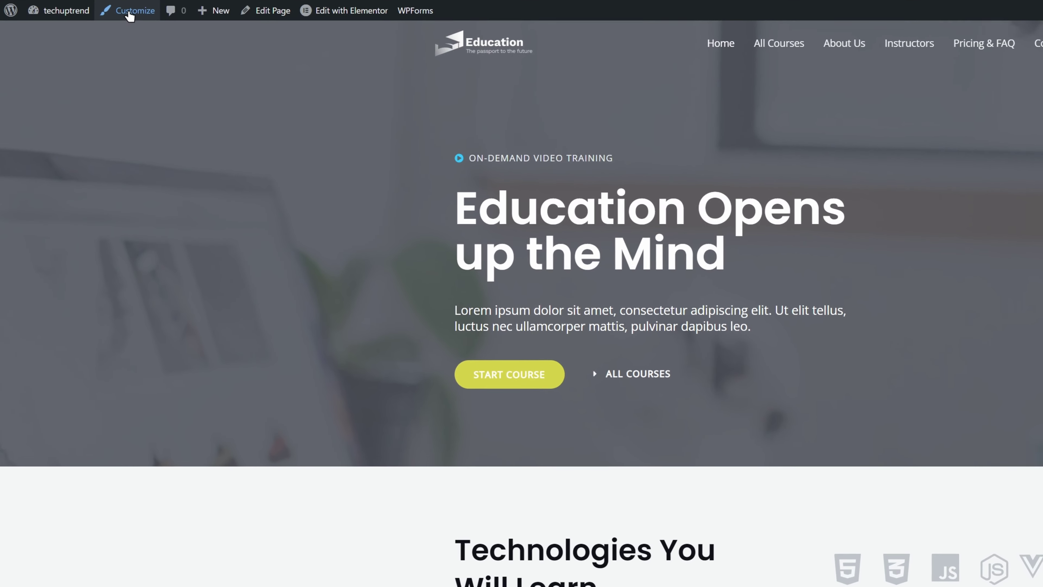
Upload techuptrend-logo.png as the Site Identity site icon, crop it, and publish.
click(130, 12)
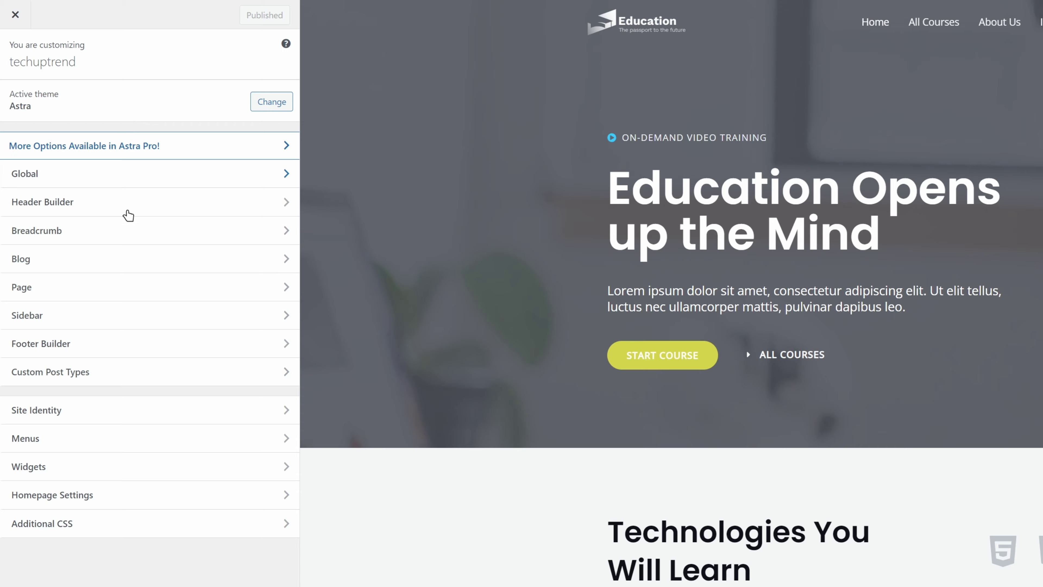
click(140, 410)
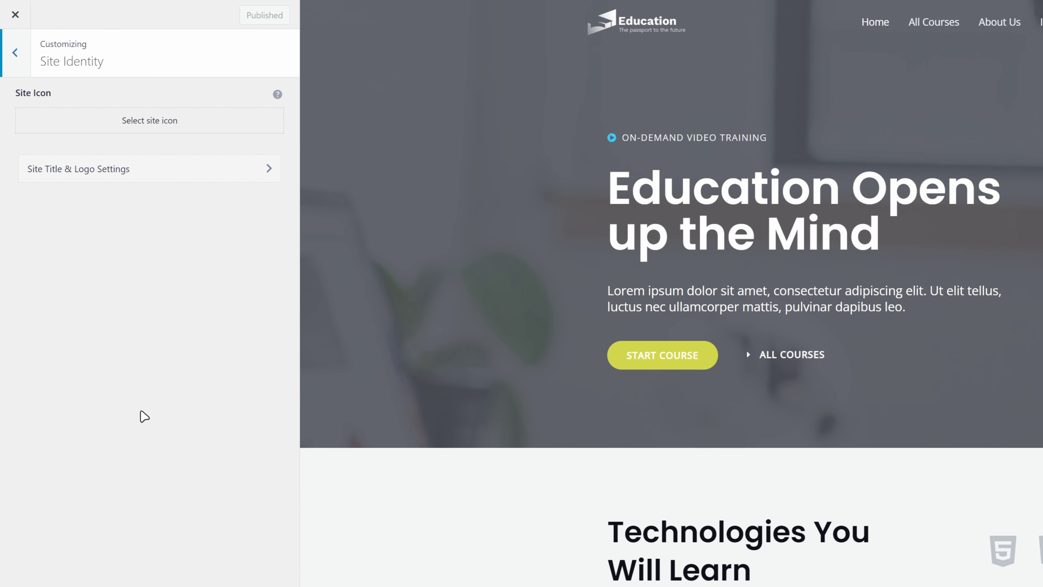
click(153, 124)
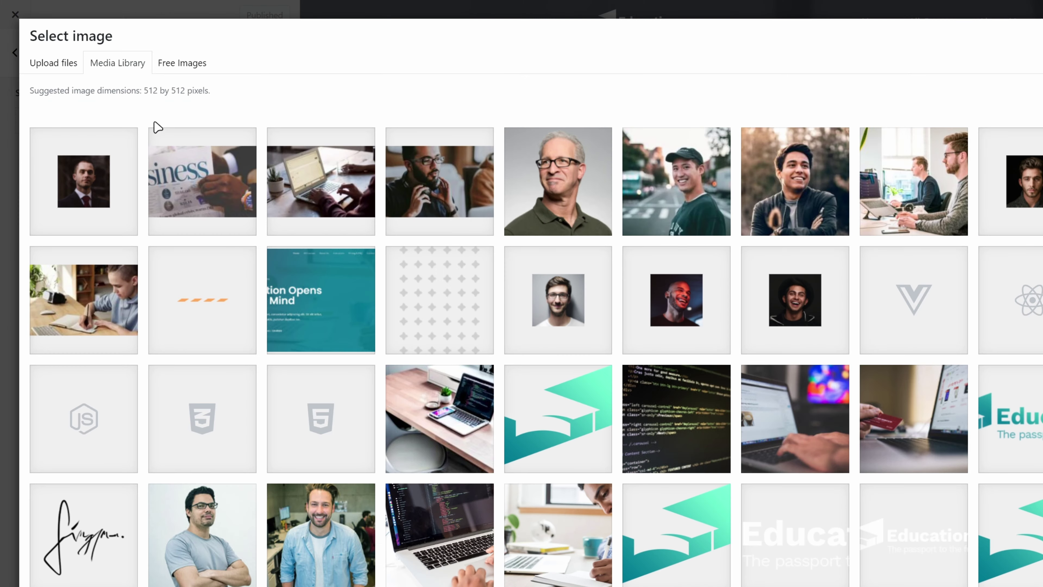
key(alt+Tab)
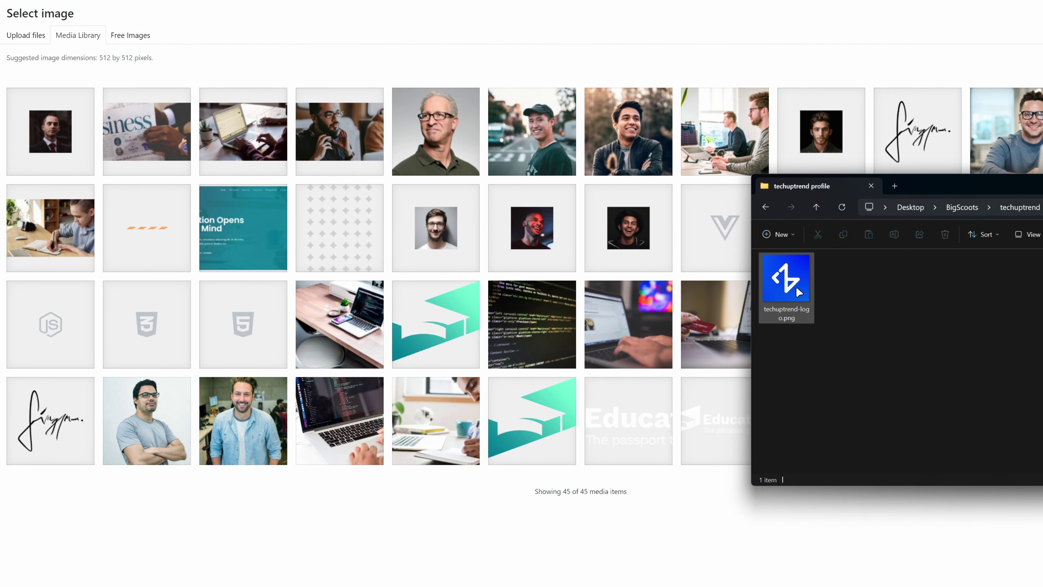
drag(797, 292, 547, 283)
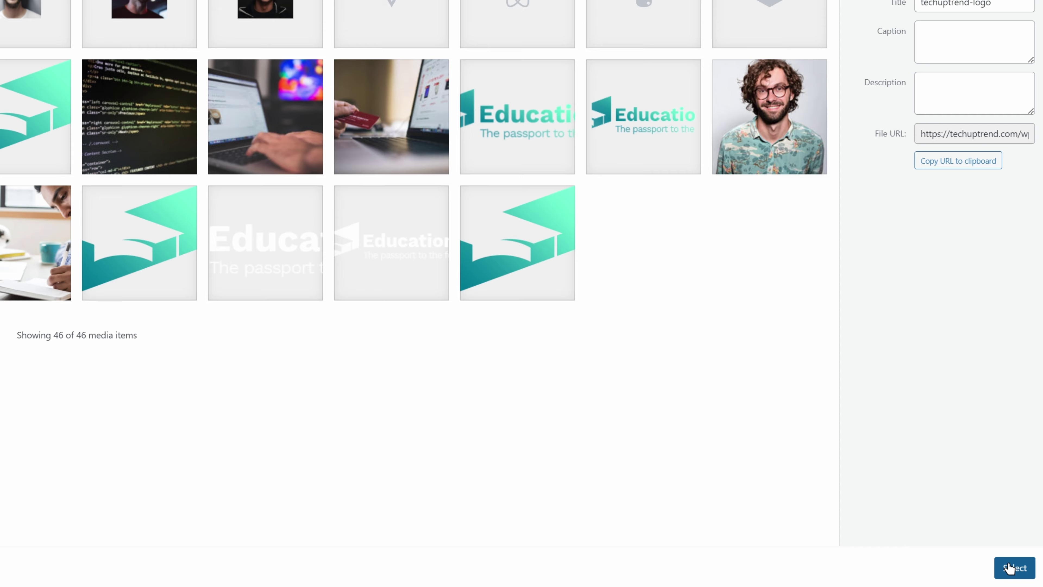
click(1008, 567)
click(1009, 568)
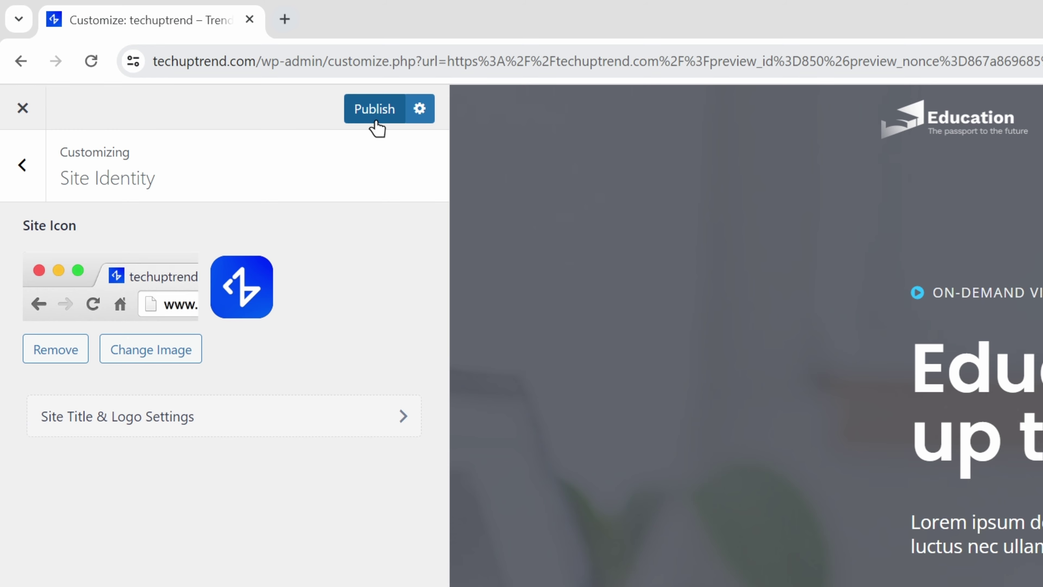
click(373, 117)
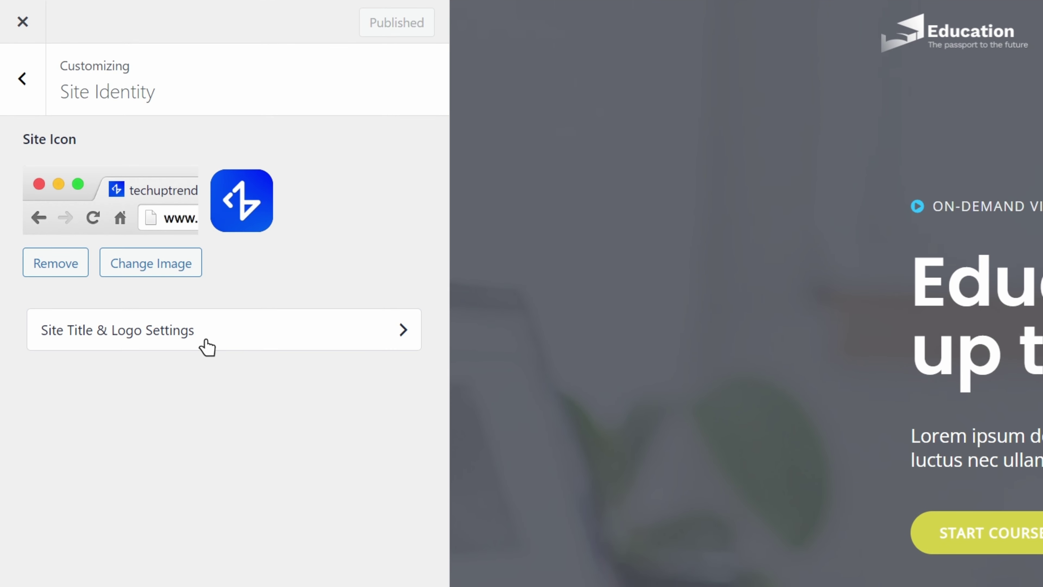
Remove the transparent header logo and retina logo, then turn off Different Transparent Logo.
click(208, 347)
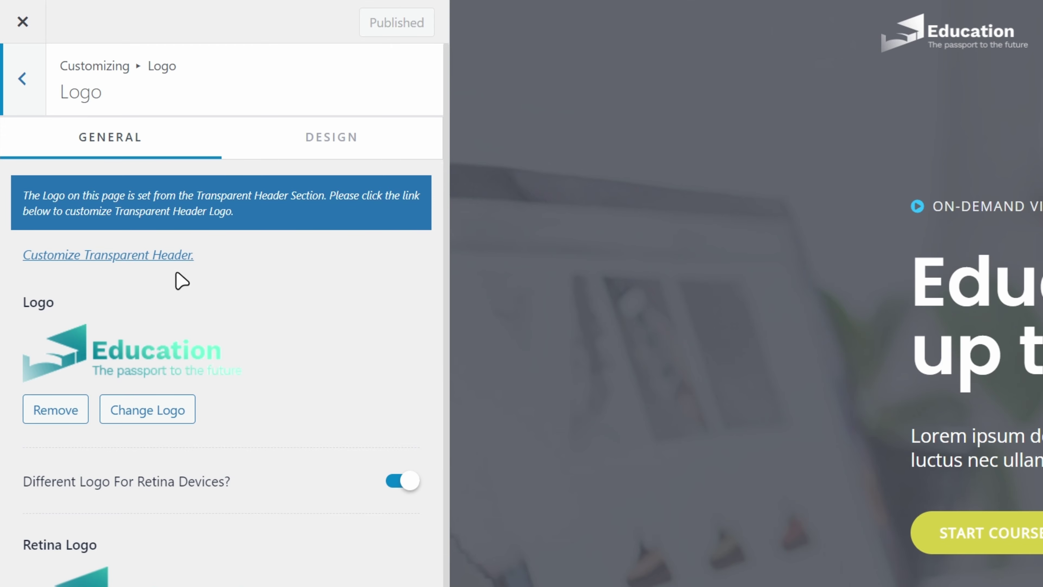
click(118, 262)
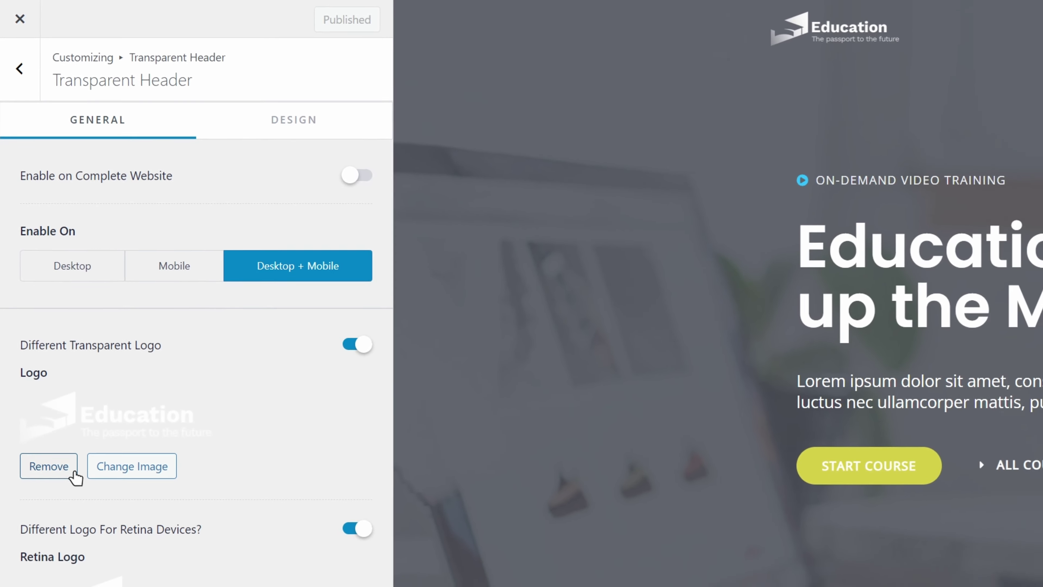
click(43, 399)
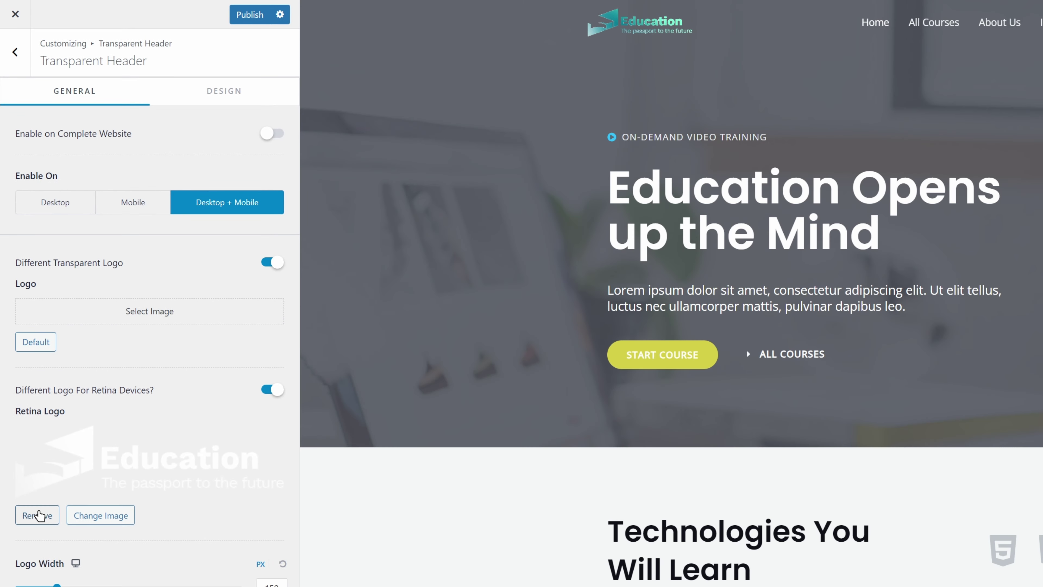
click(38, 514)
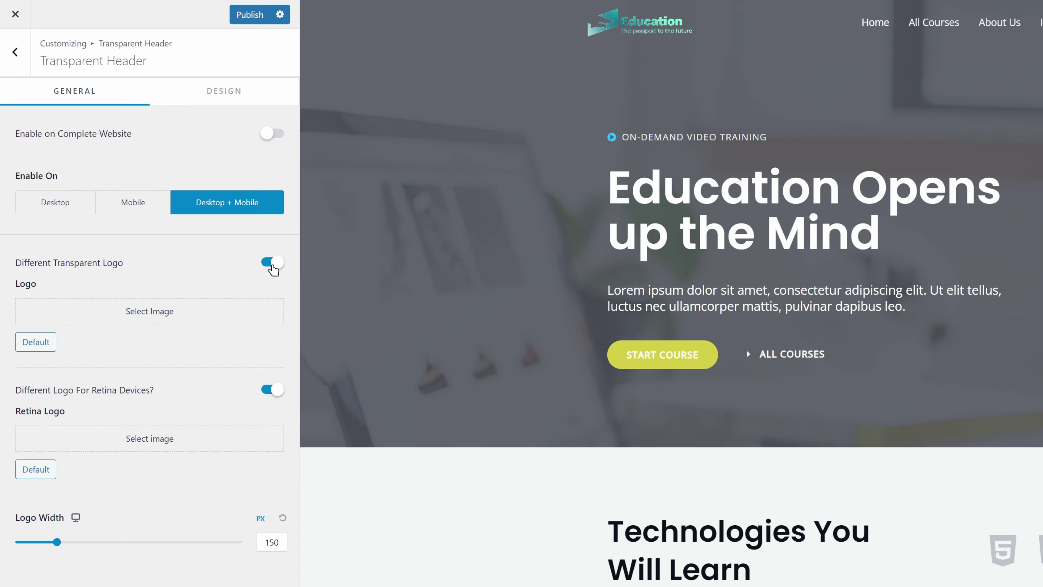
click(272, 267)
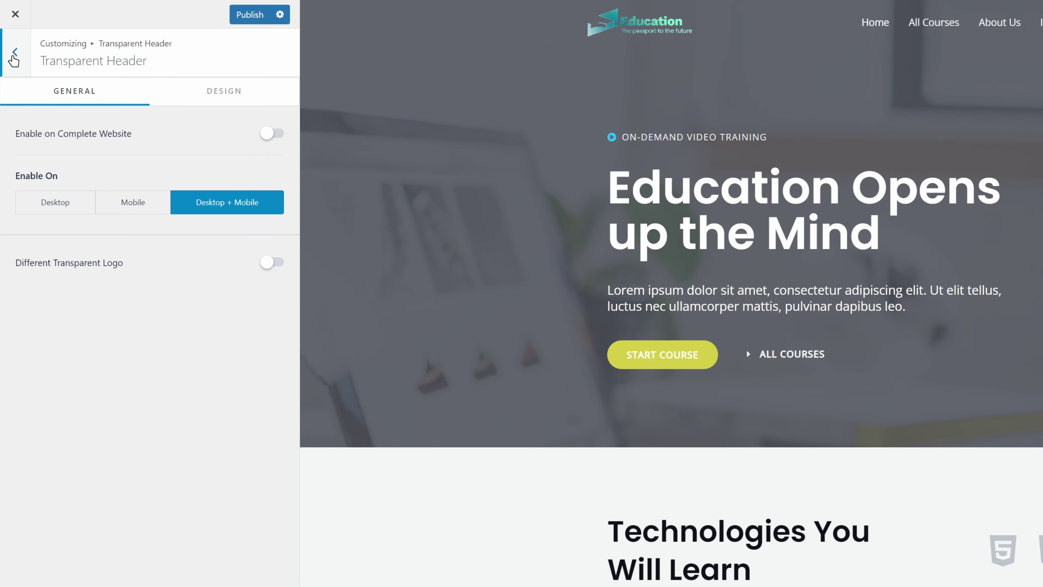
Remove both the main Logo and Retina Logo images from the header.
click(15, 54)
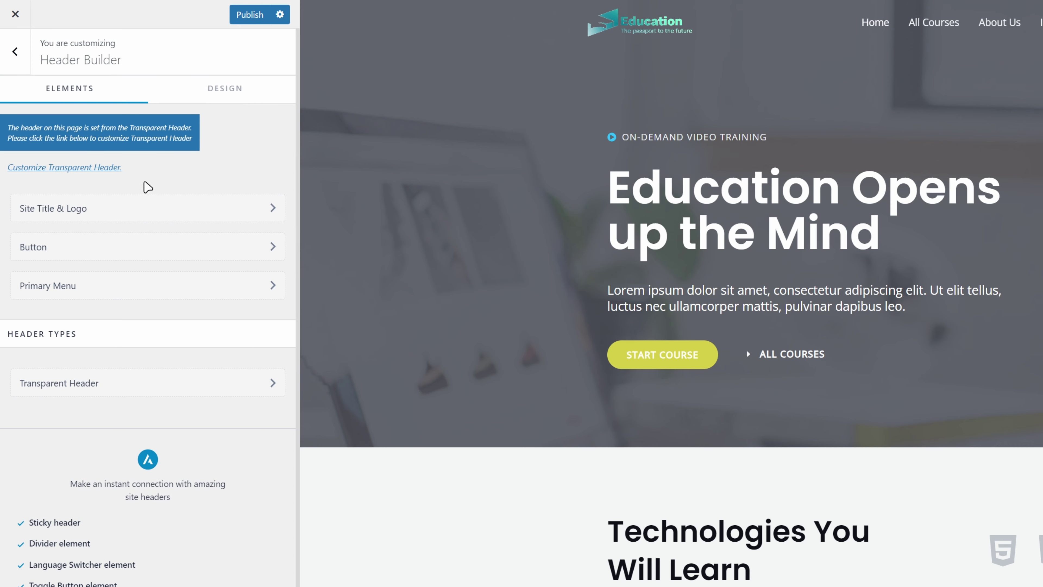
click(145, 212)
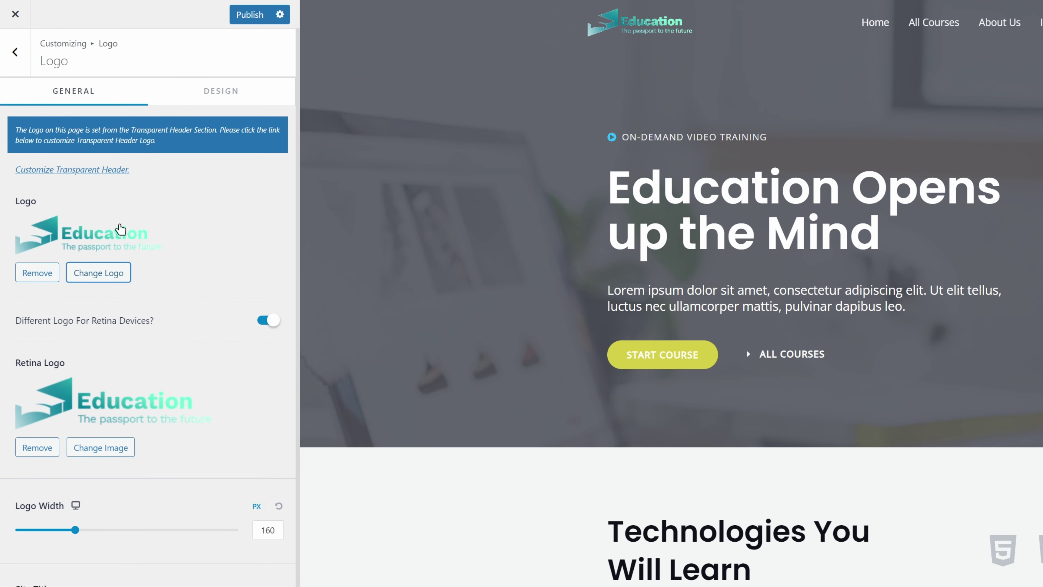
click(36, 273)
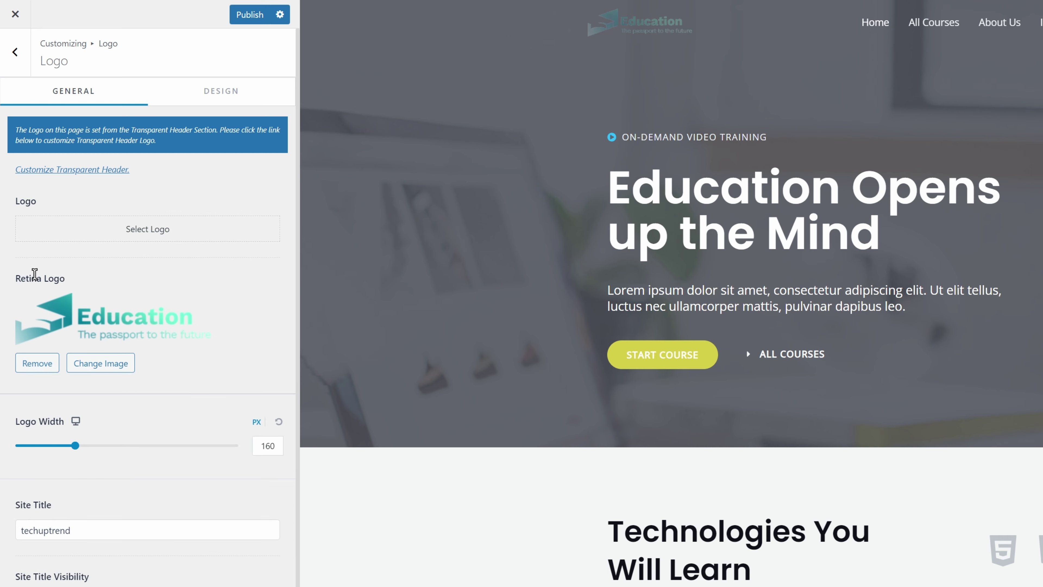
click(38, 363)
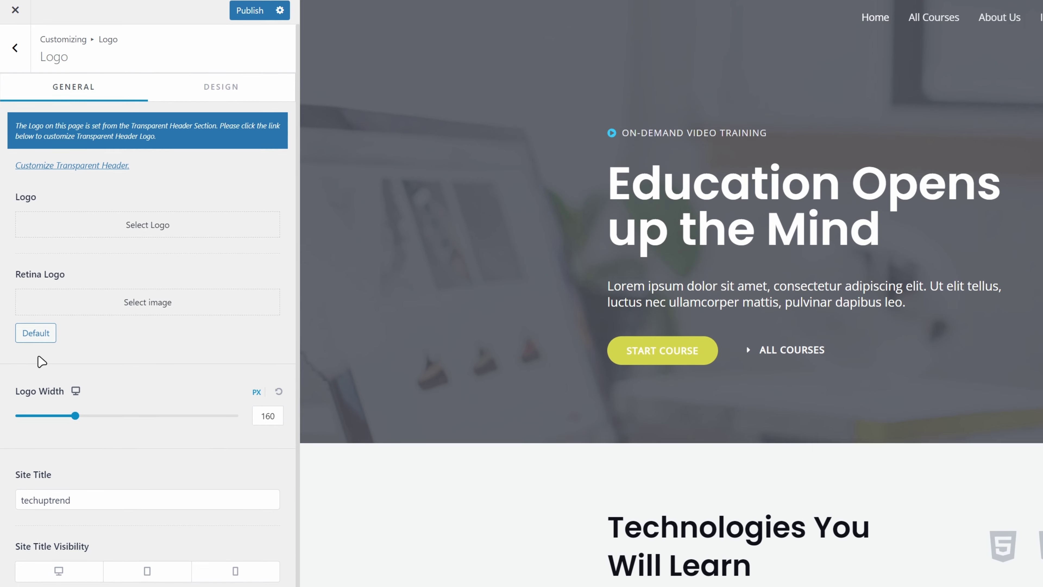
Enable Site Title visibility on desktop, tablet and mobile.
click(58, 496)
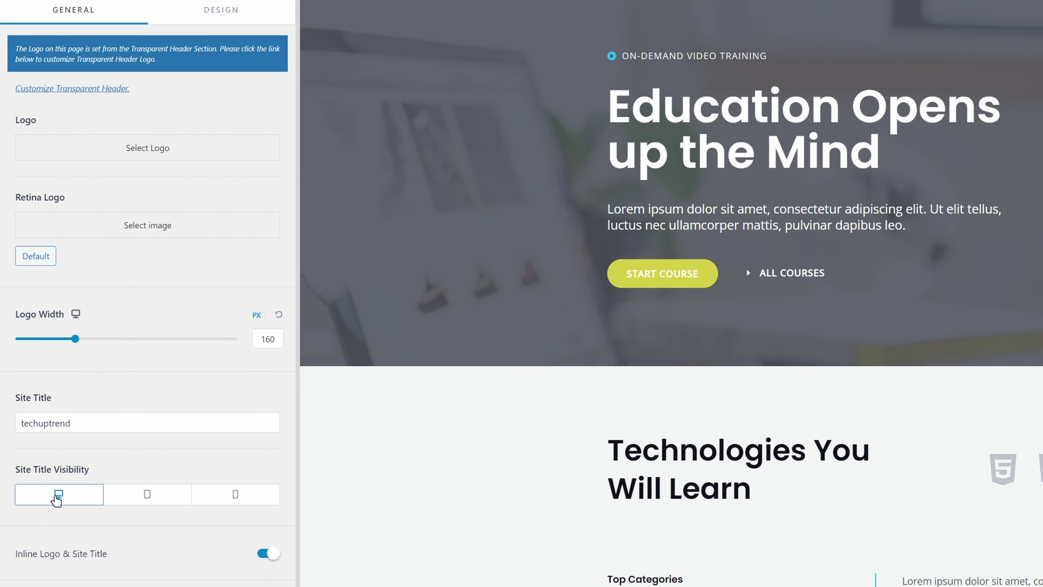
click(136, 497)
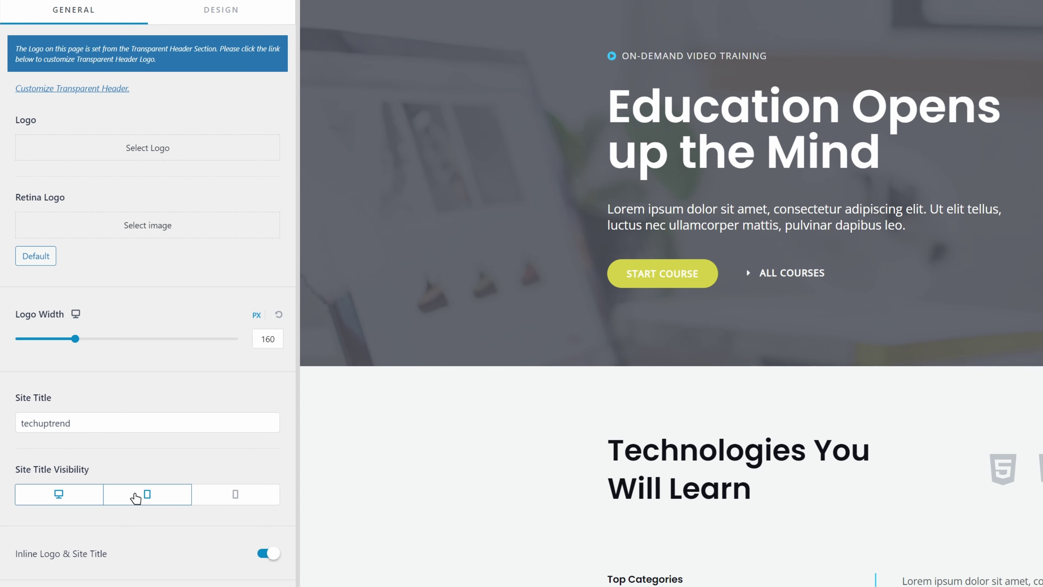
click(237, 501)
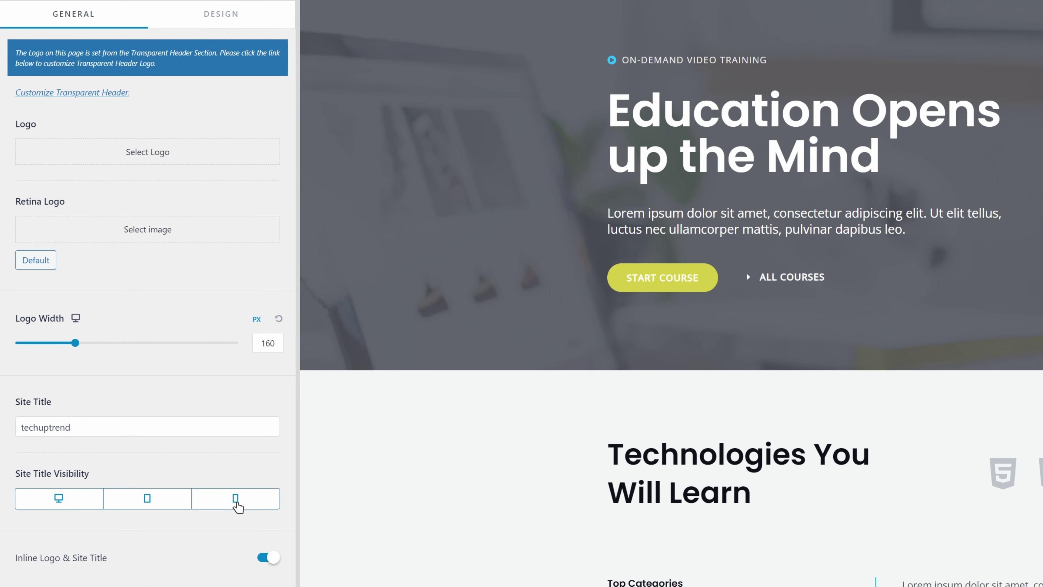
Set the site title's normal colour to white on the Design tab.
click(222, 12)
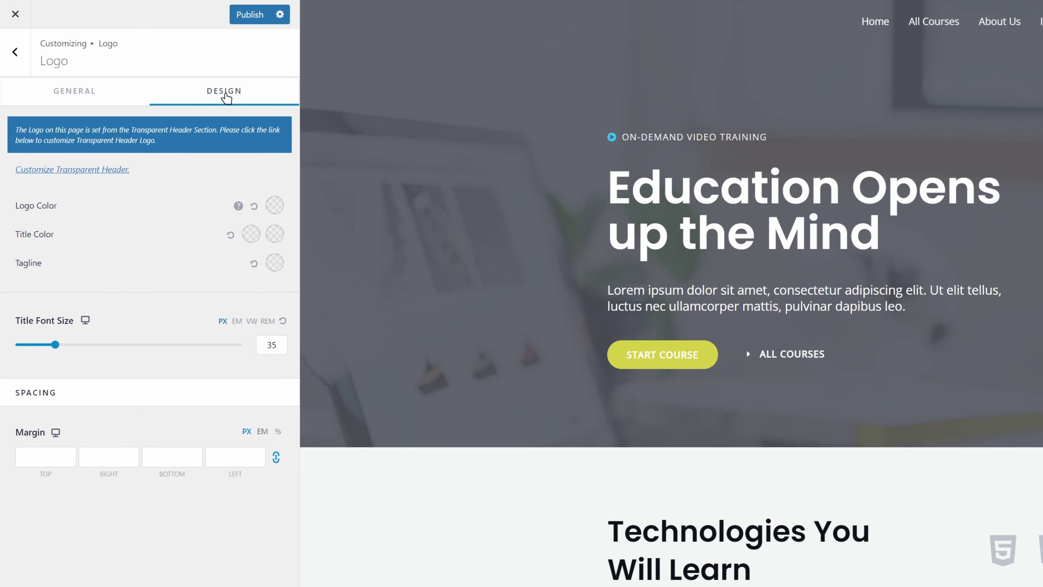
click(250, 233)
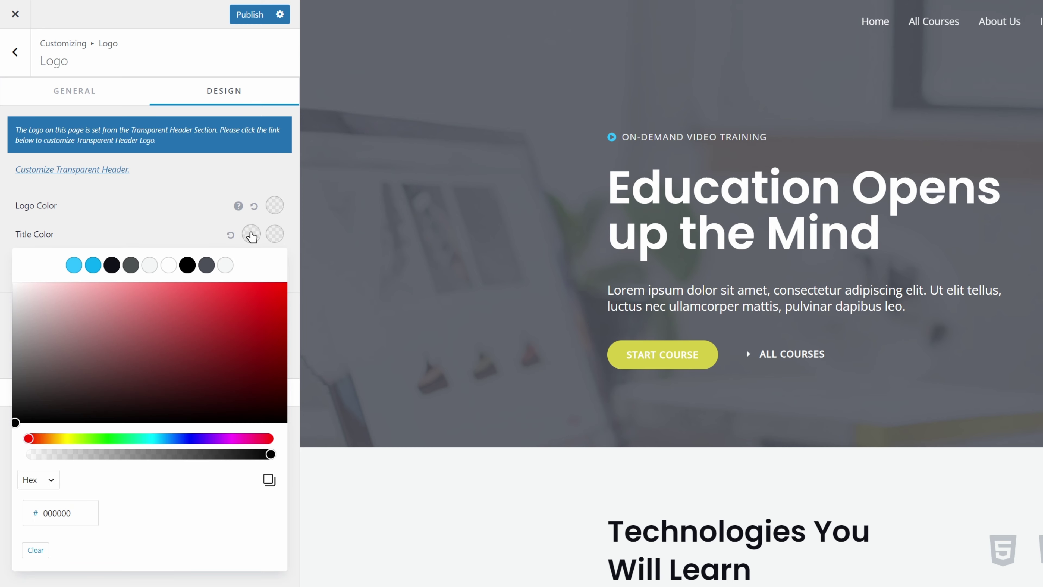
click(37, 312)
drag(36, 312, 4, 284)
click(3, 282)
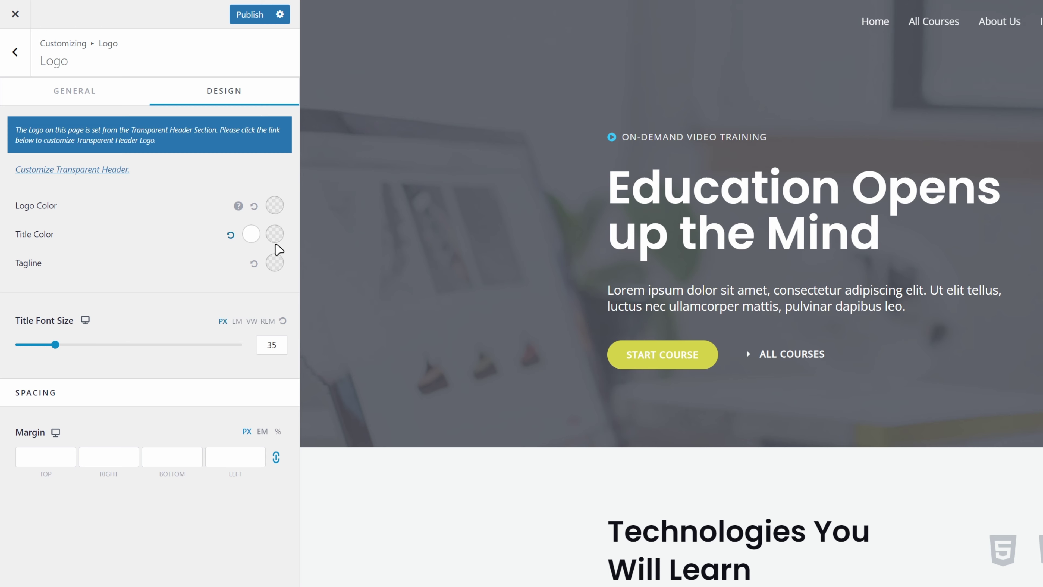
Set the title hover colour to light grey #DBDBDB and publish.
click(275, 239)
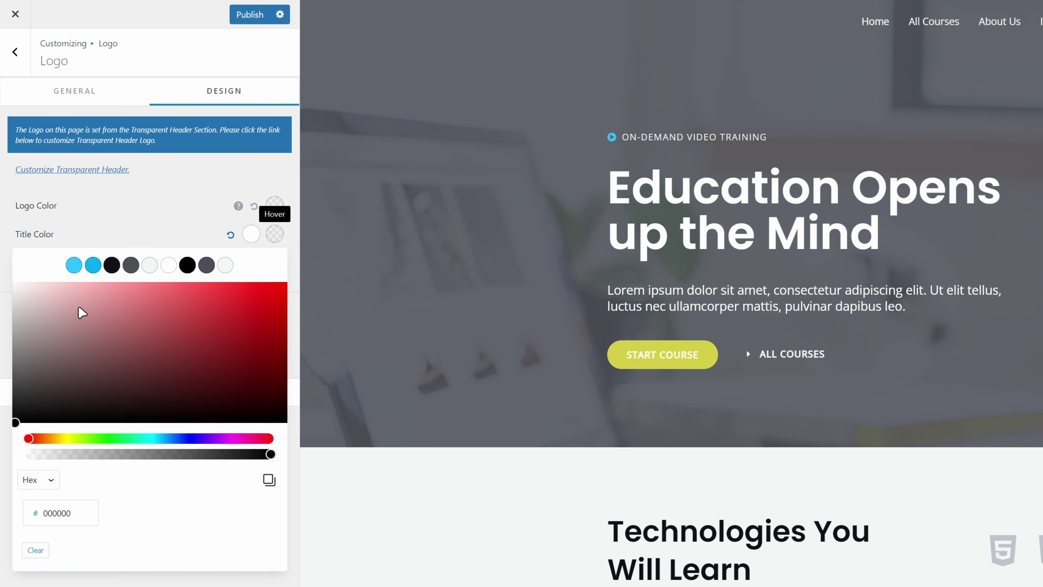
click(10, 308)
drag(8, 308, 6, 302)
click(10, 307)
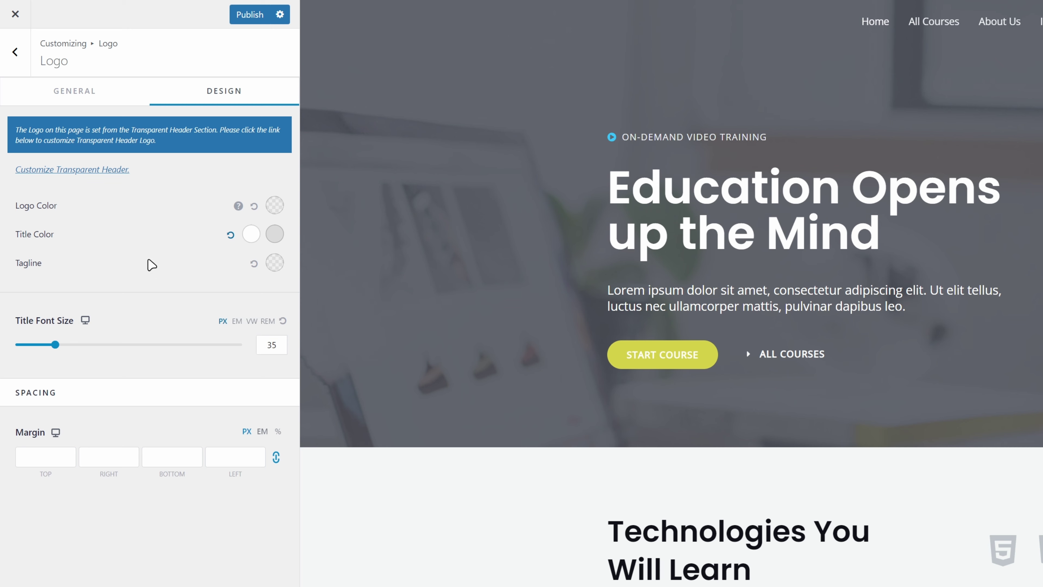
click(255, 18)
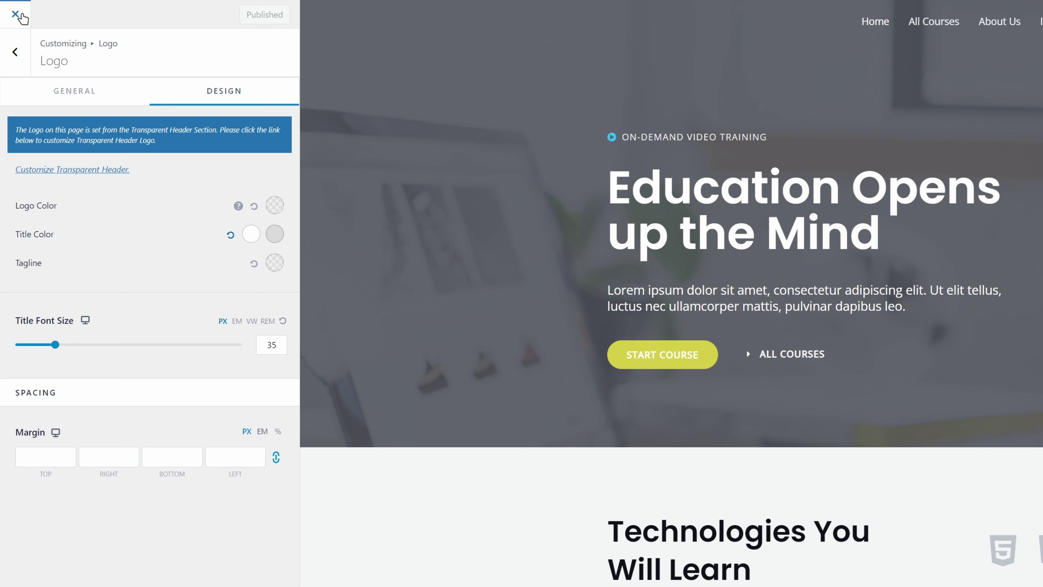
Close the Customizer to check the live homepage with its techuptrend title, then reopen the Customizer.
click(17, 15)
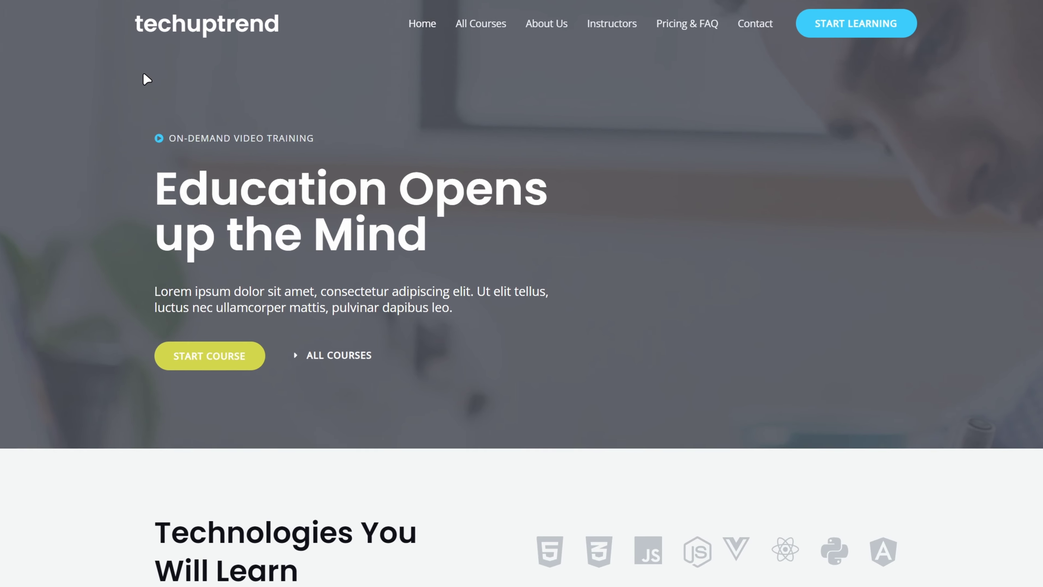
click(135, 13)
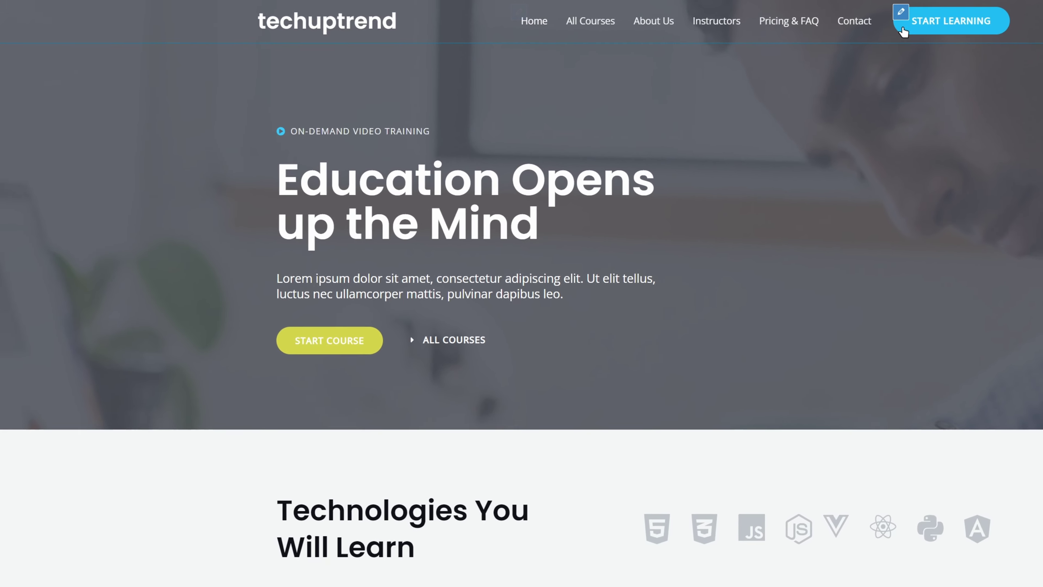
Give the Start Learning button a yellow (E3E329) background, publish, and exit to the live site.
click(900, 12)
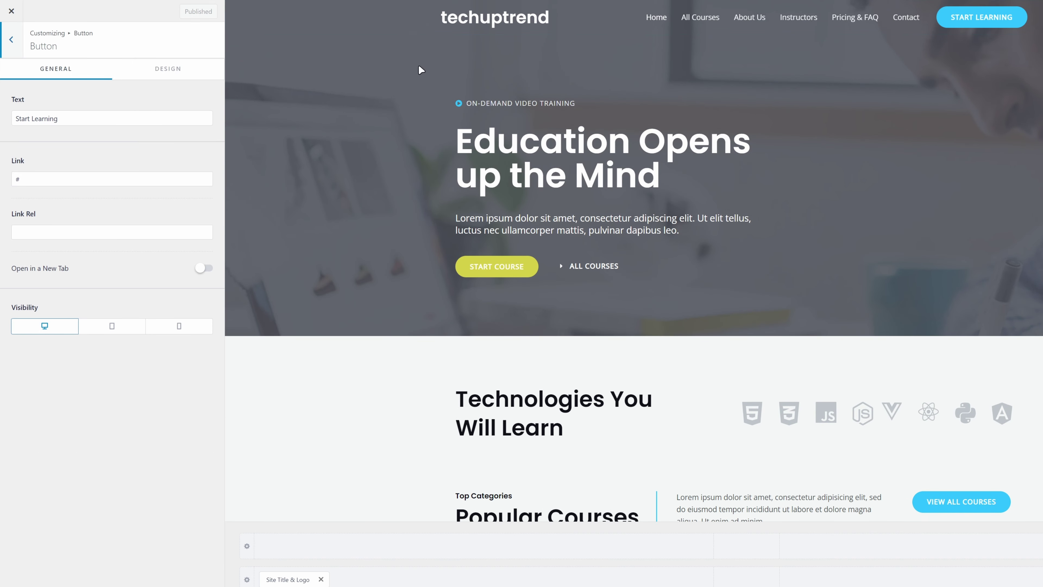
click(170, 72)
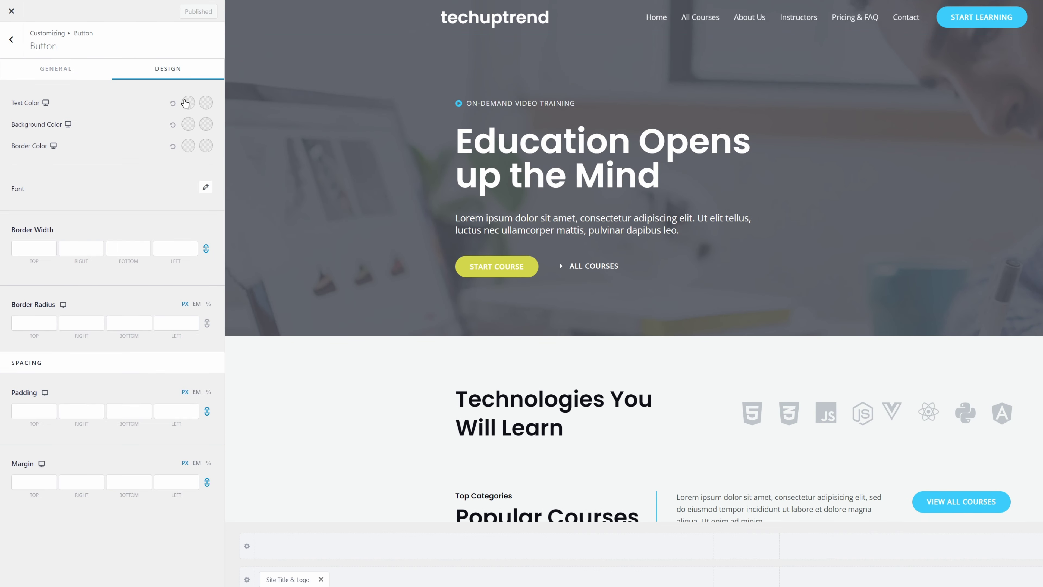
click(189, 124)
click(177, 172)
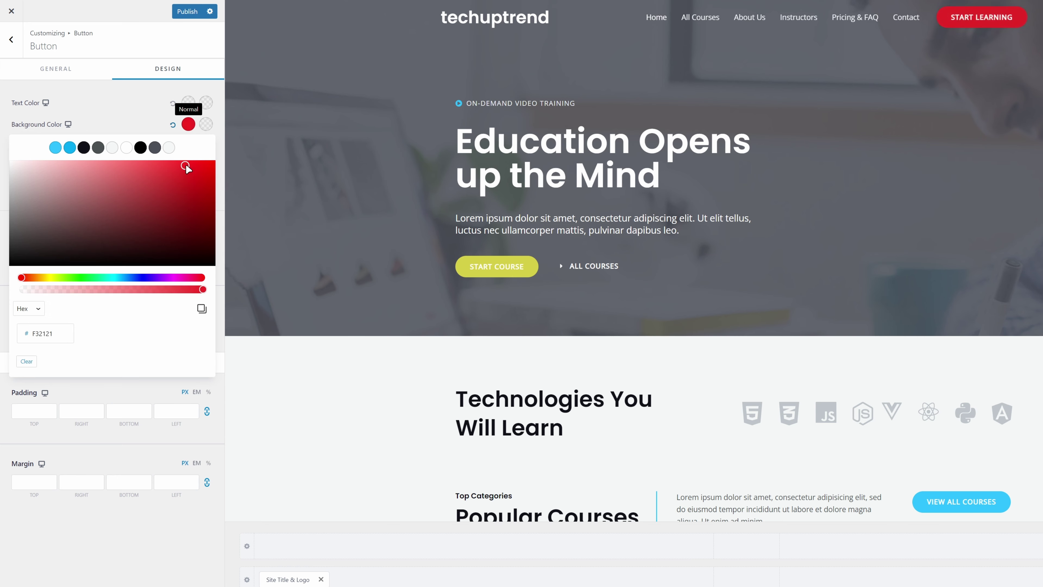
click(30, 279)
drag(32, 280, 52, 278)
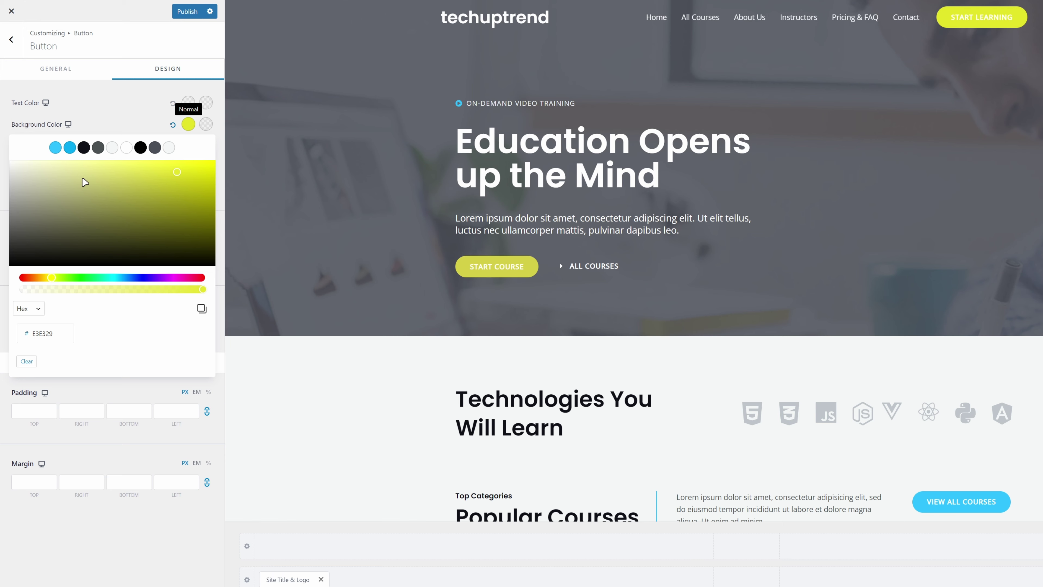
click(127, 122)
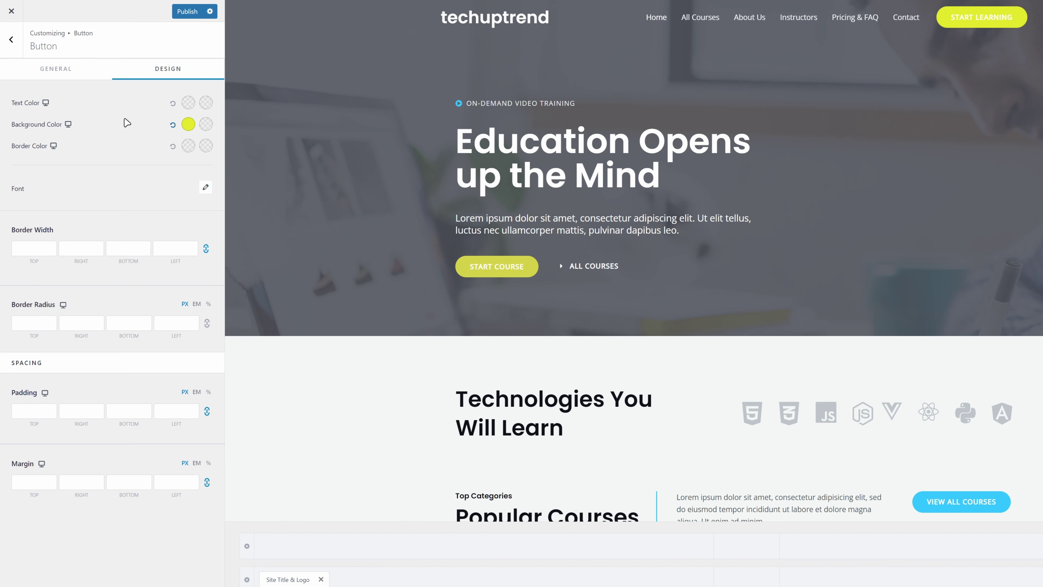
click(190, 14)
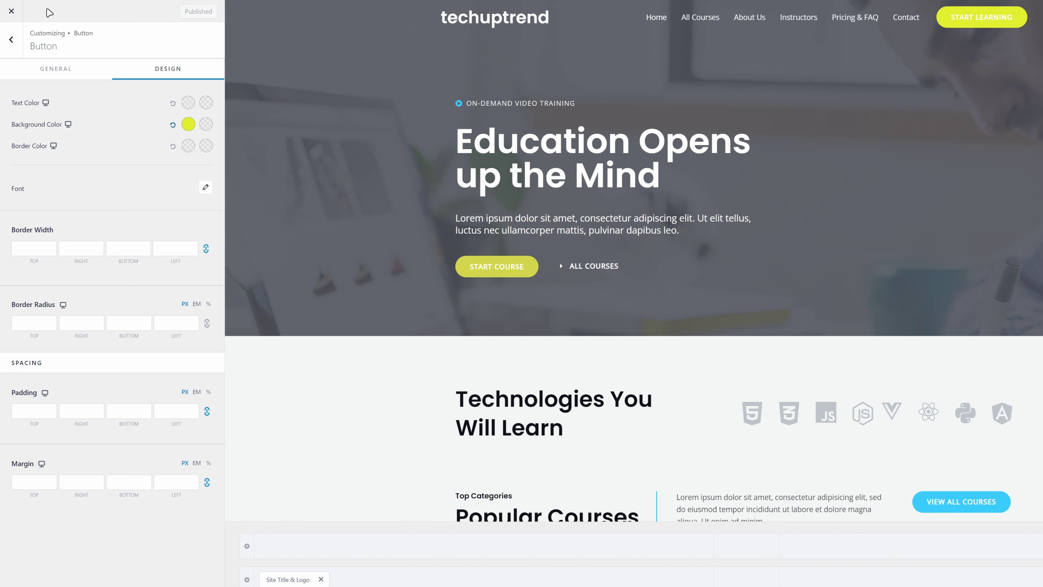
click(11, 13)
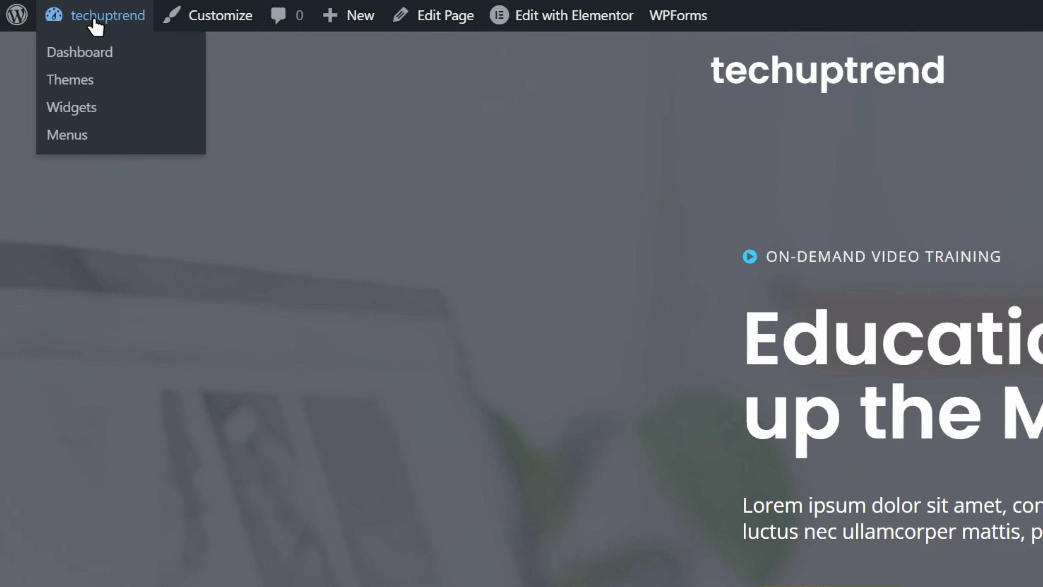
Remove the All Courses item from the Primary Menu, save the menu, and return to the front page.
click(95, 26)
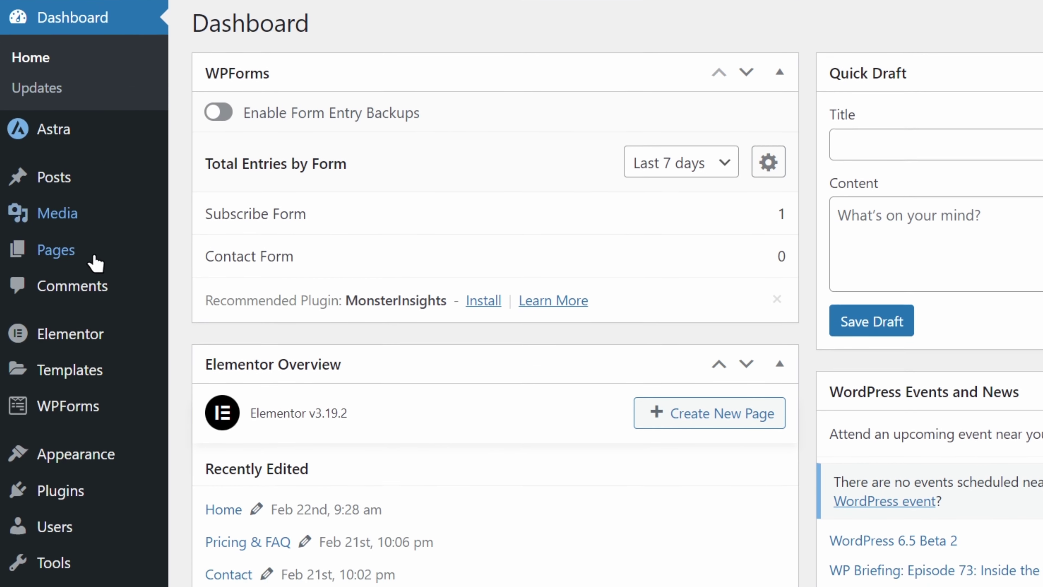
mouse_move(85, 369)
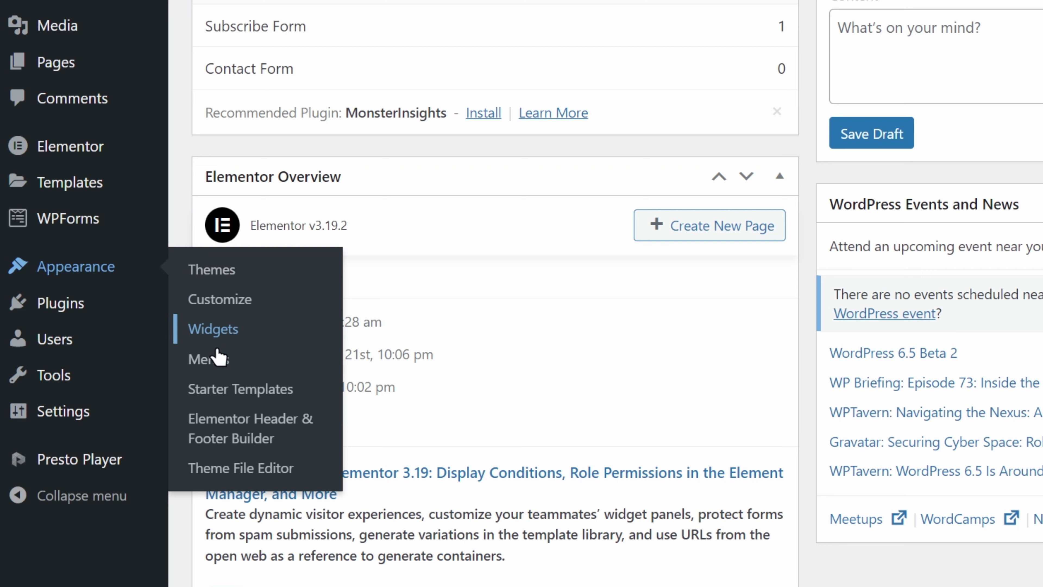
click(218, 363)
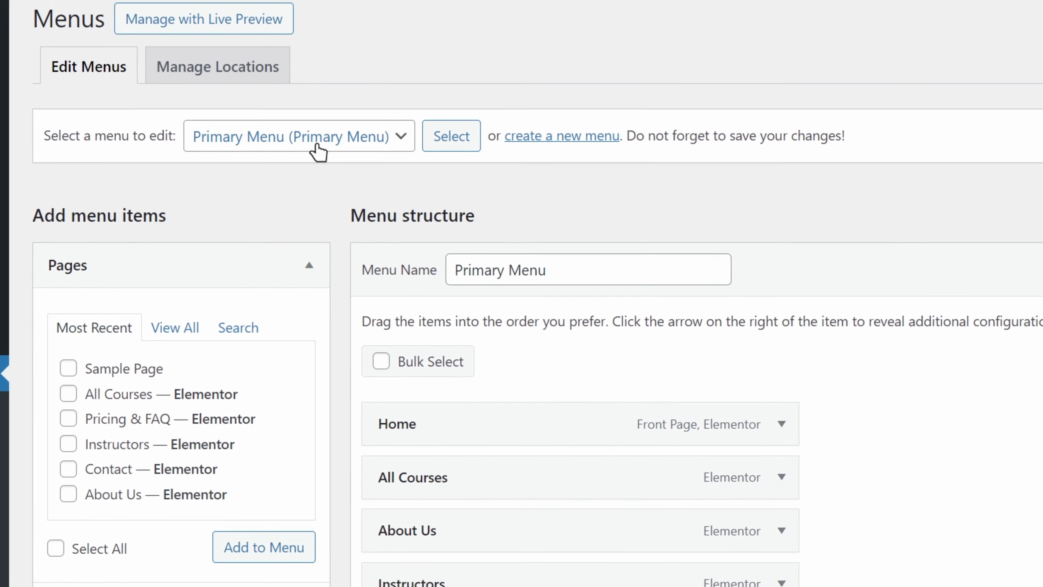
click(319, 148)
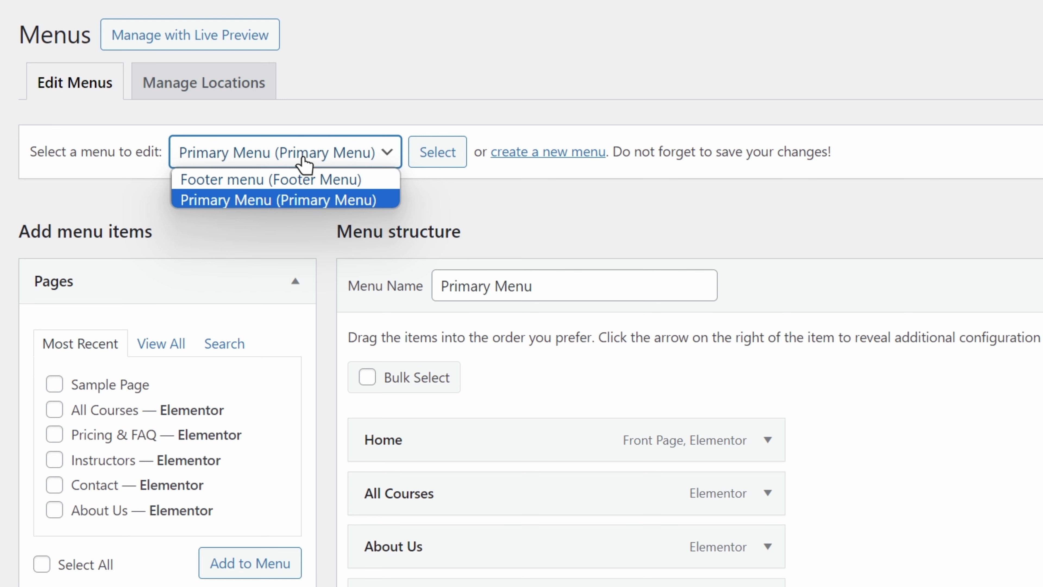
click(304, 164)
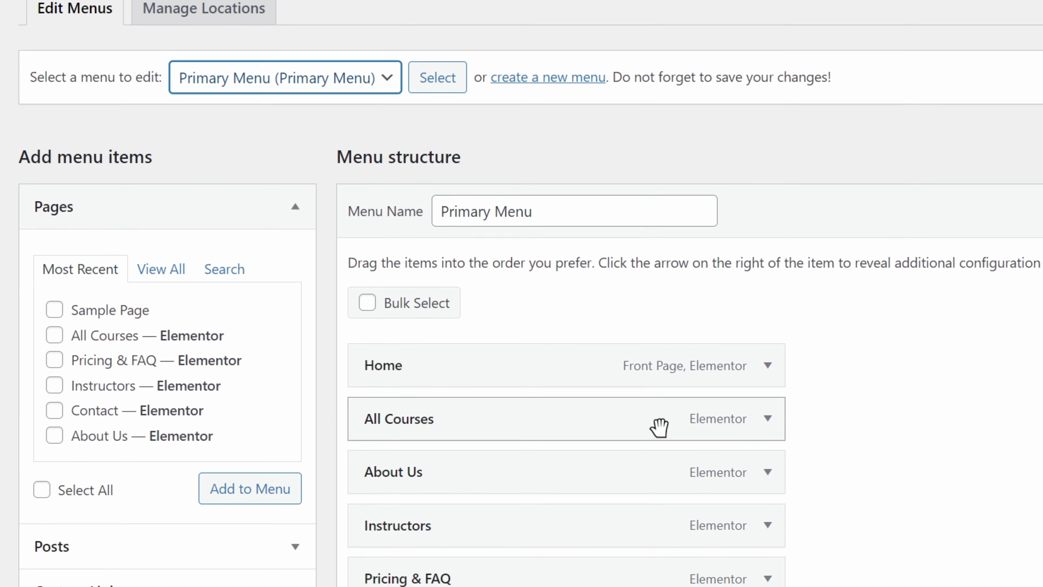
click(766, 325)
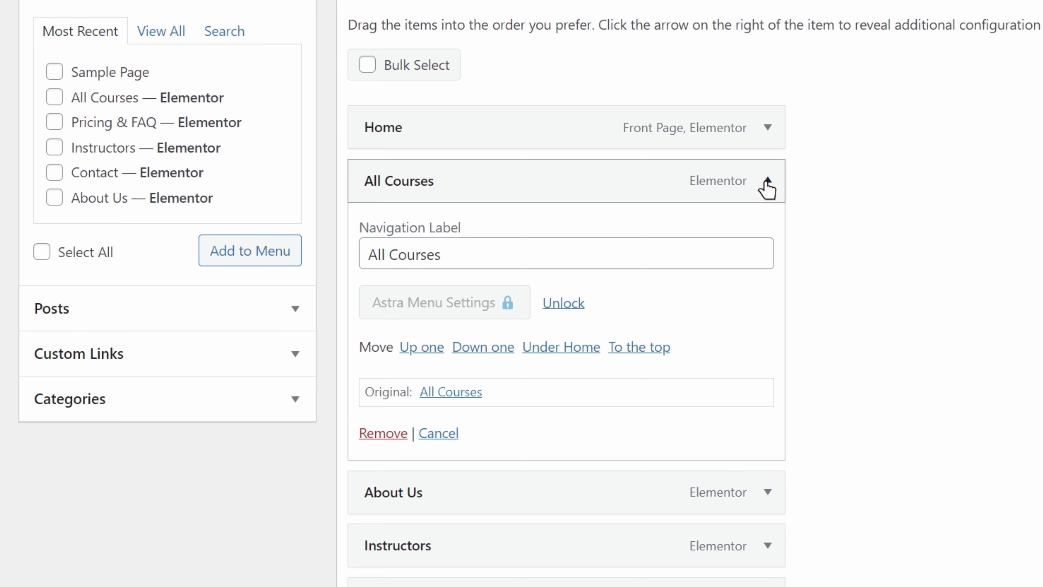
click(383, 434)
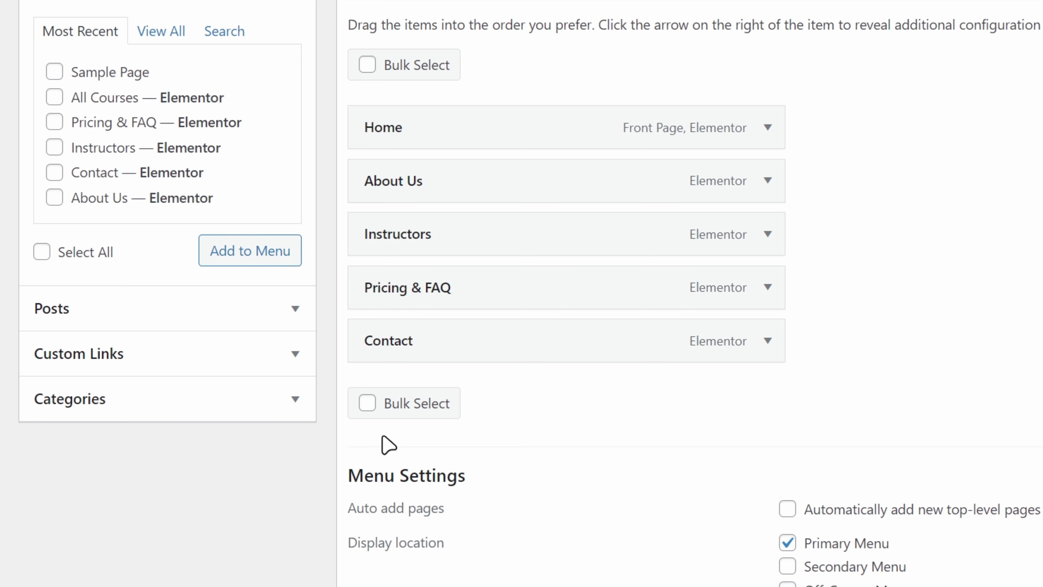
scroll(388, 445, down, 5)
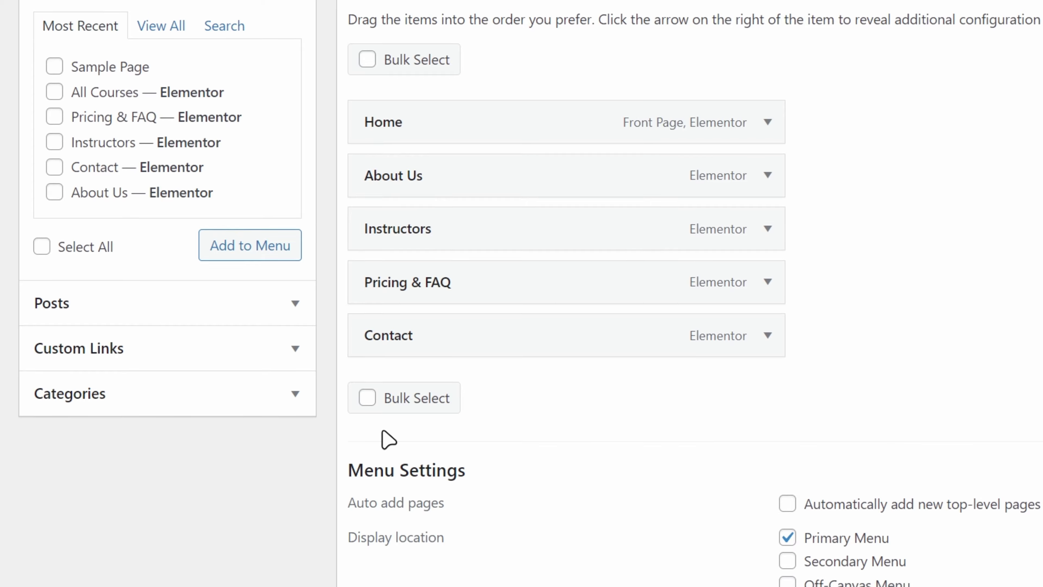
click(394, 494)
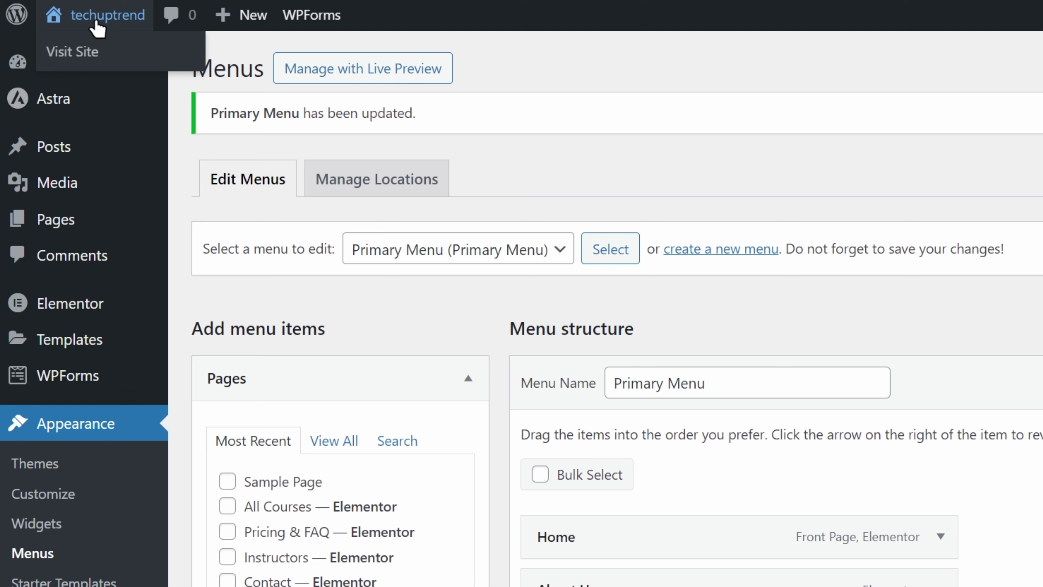
click(95, 25)
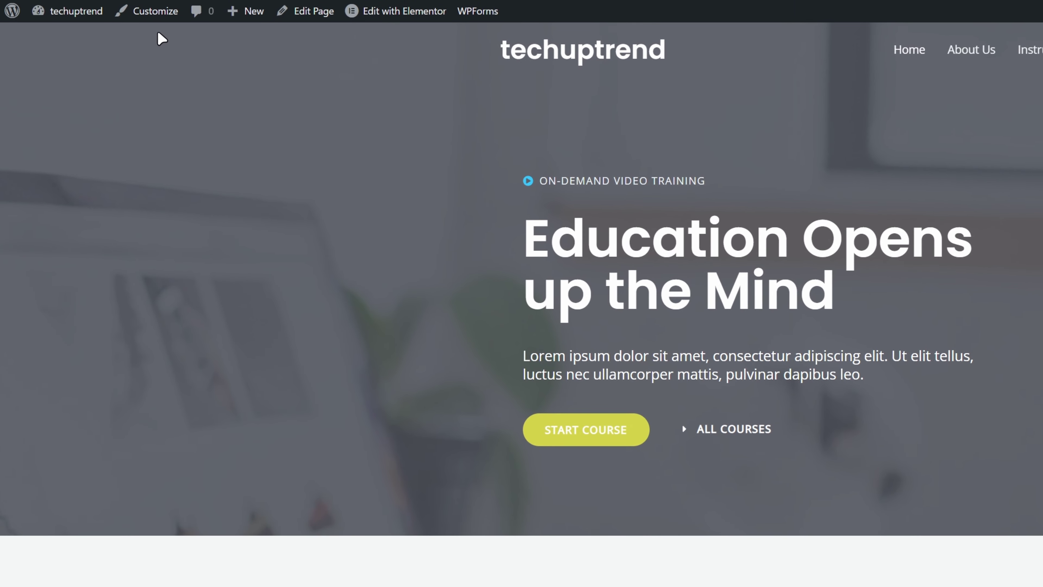
Reopen the Customizer and scroll the homepage preview down to the footer.
click(123, 9)
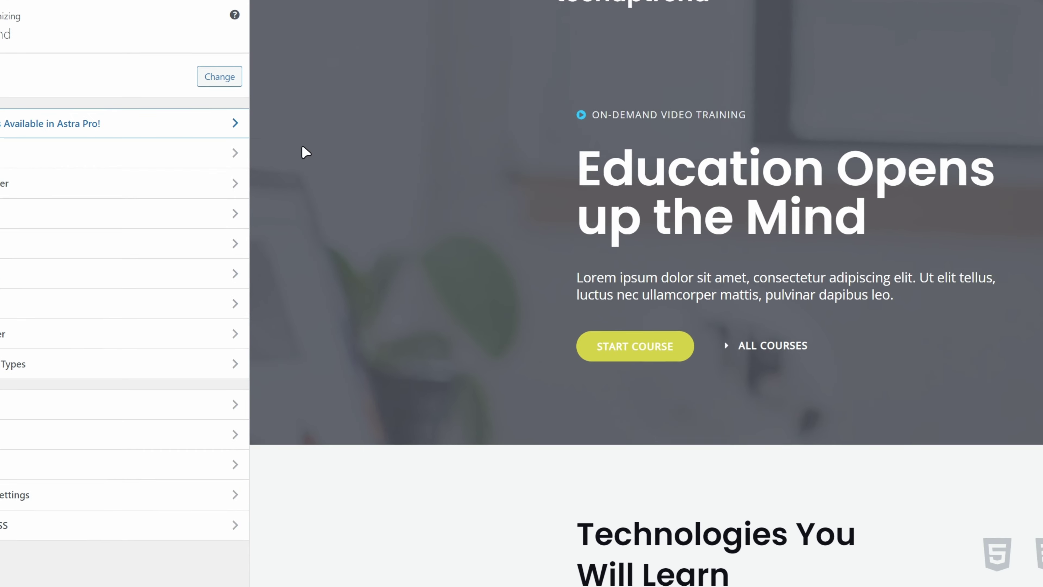
scroll(102, 75, down, 15)
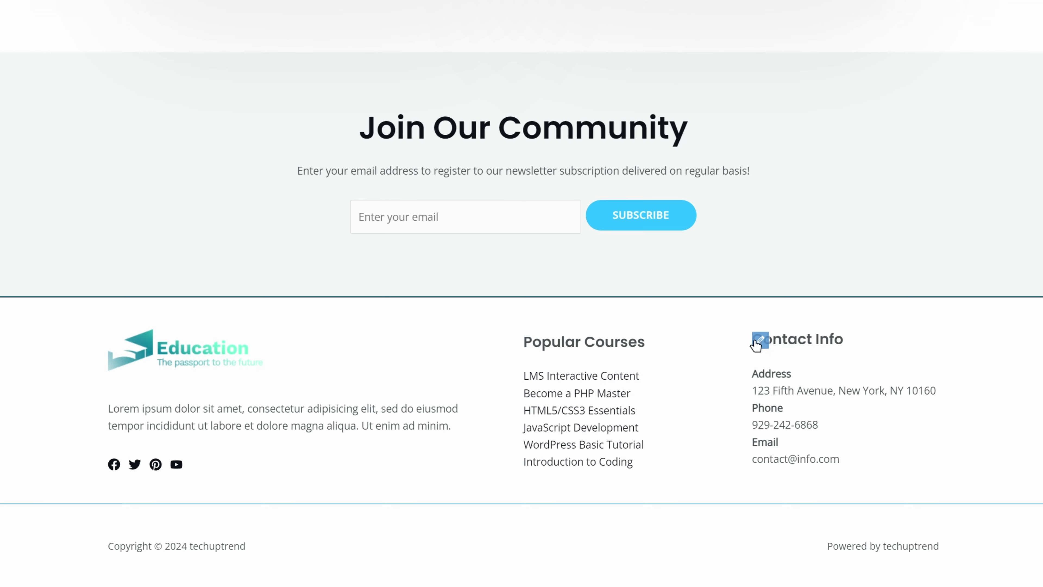
Replace the street address line in the footer Contact Info widget with 'My new address'.
click(761, 345)
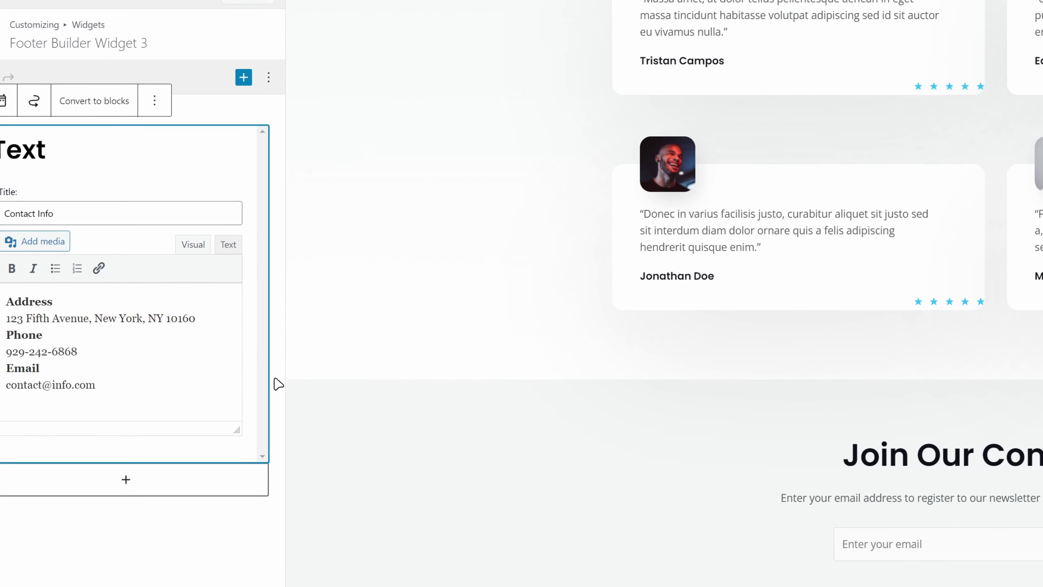
drag(229, 340, 38, 340)
text(My new)
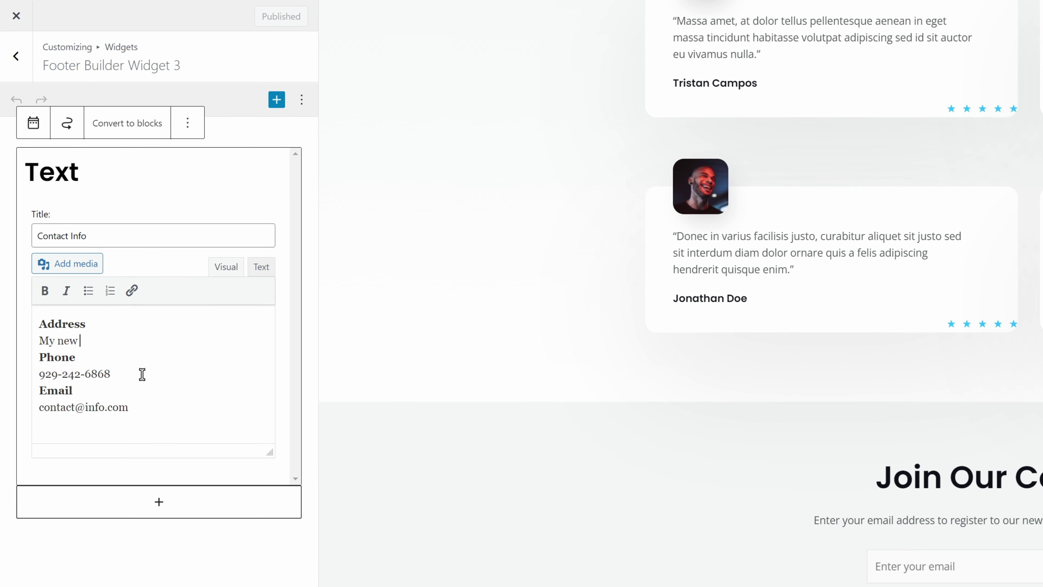
text( address)
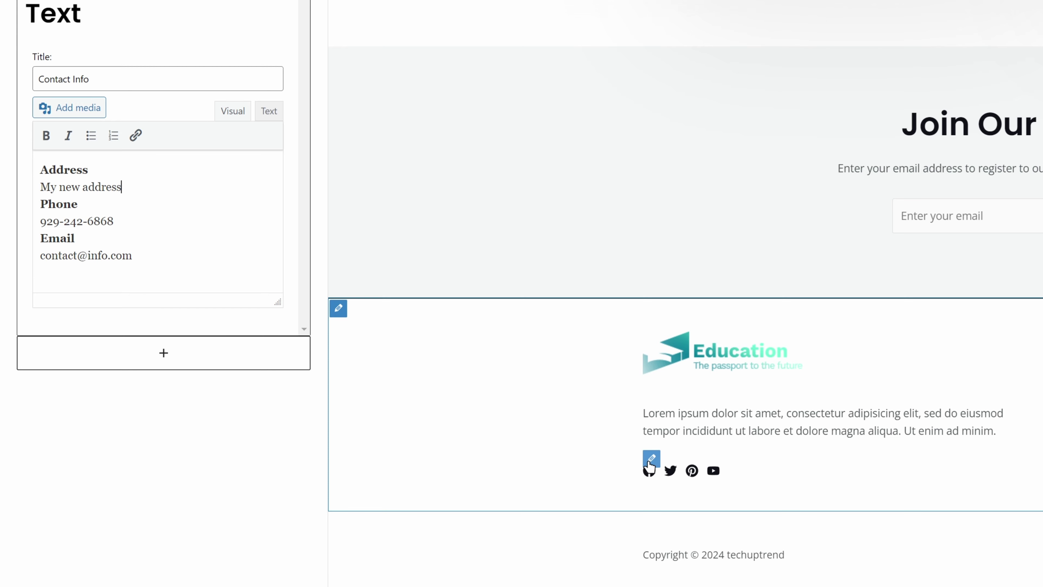
Hide the Pinterest and Twitter footer icons, leaving only Facebook and YouTube.
click(652, 459)
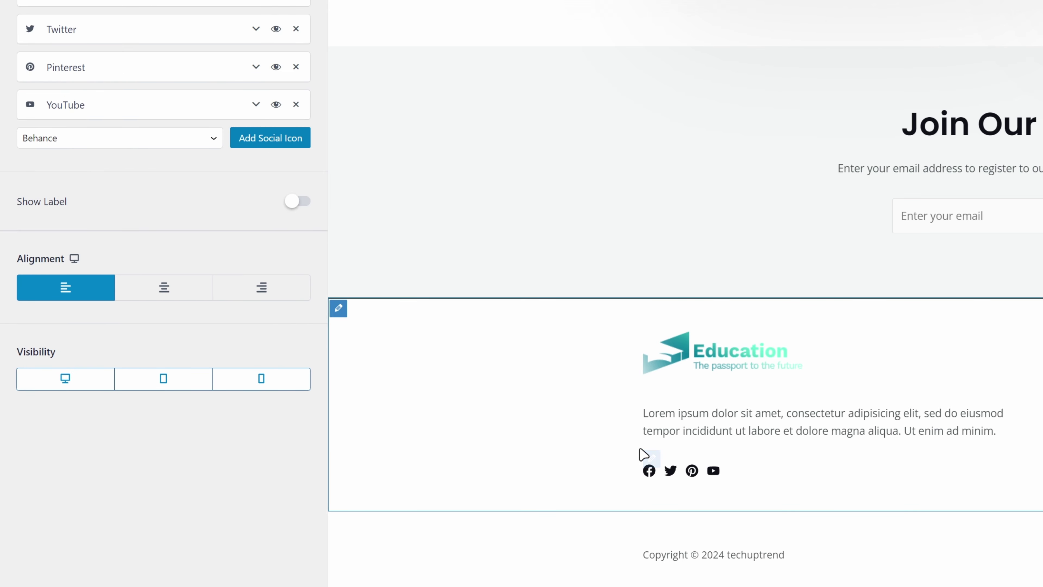
click(276, 70)
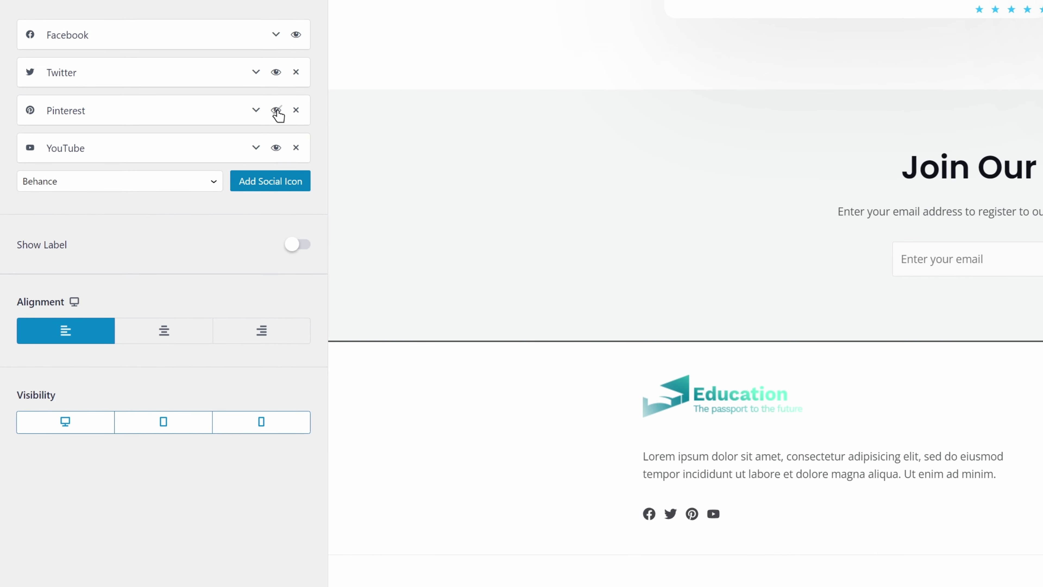
click(276, 72)
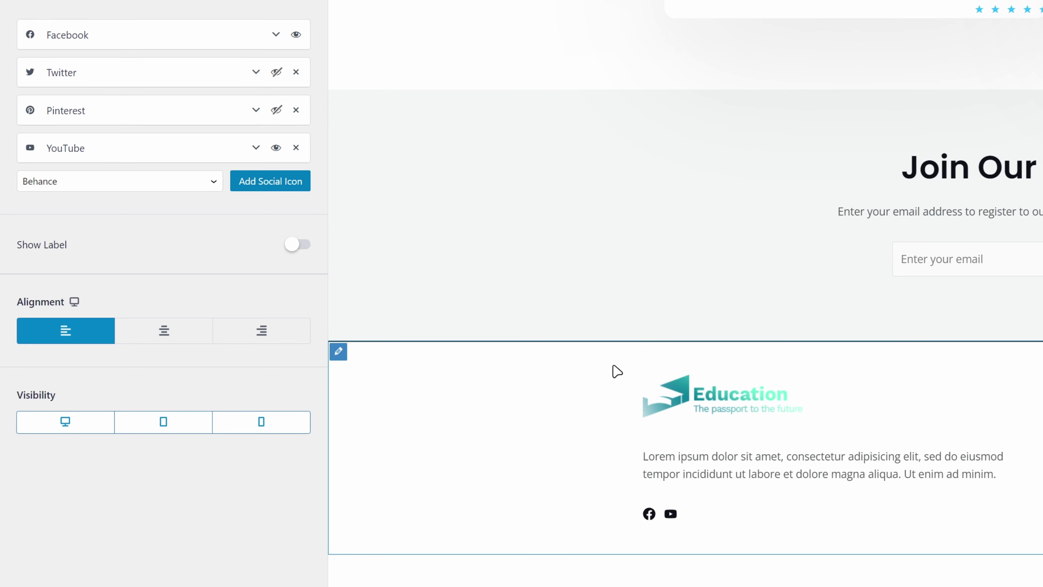
Add a 'techuptrend' heading block to Footer Widget 1 and move it to the top.
click(651, 388)
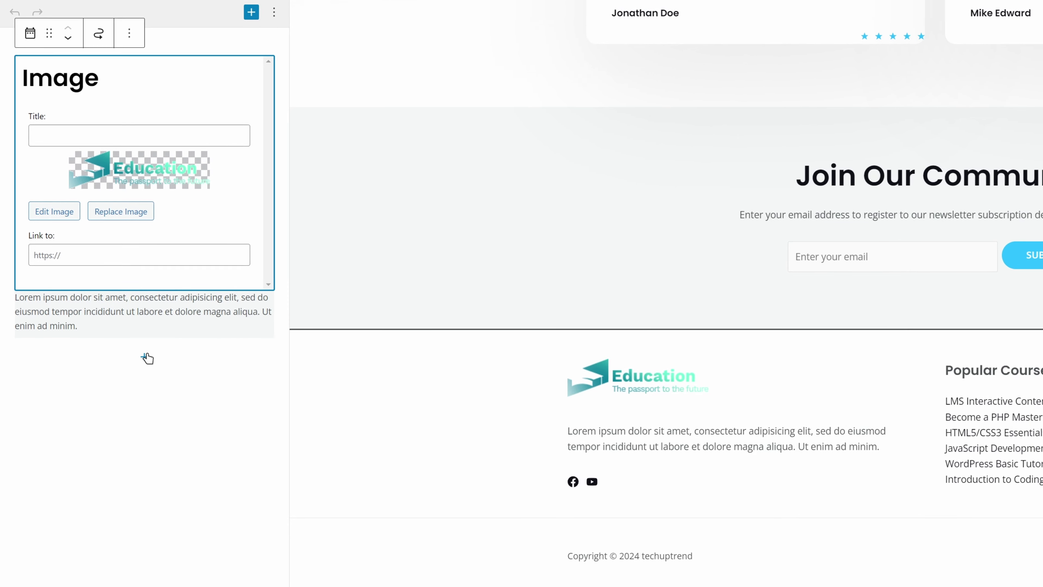
click(147, 358)
click(207, 461)
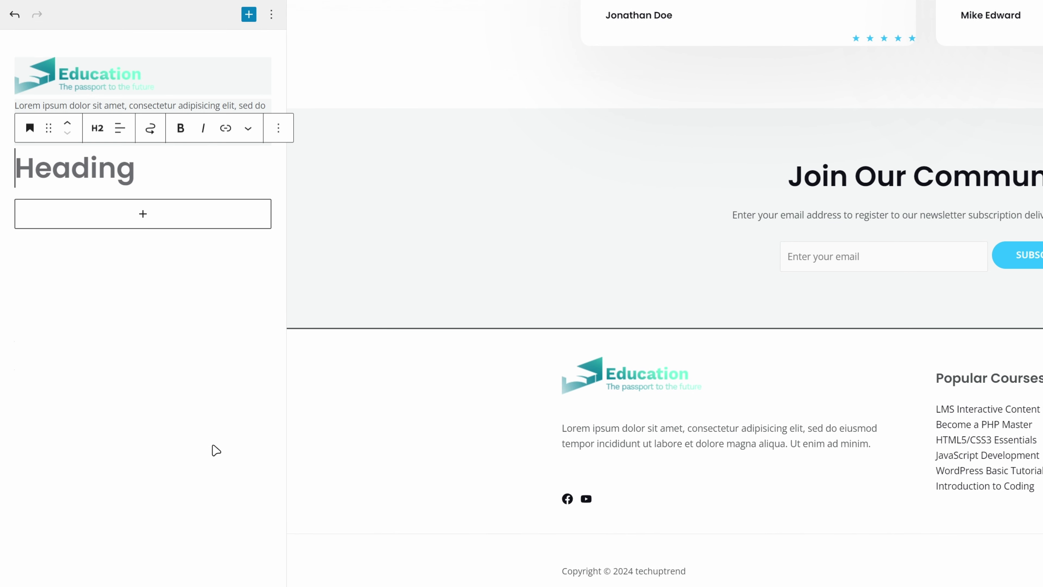
text(techuptrend)
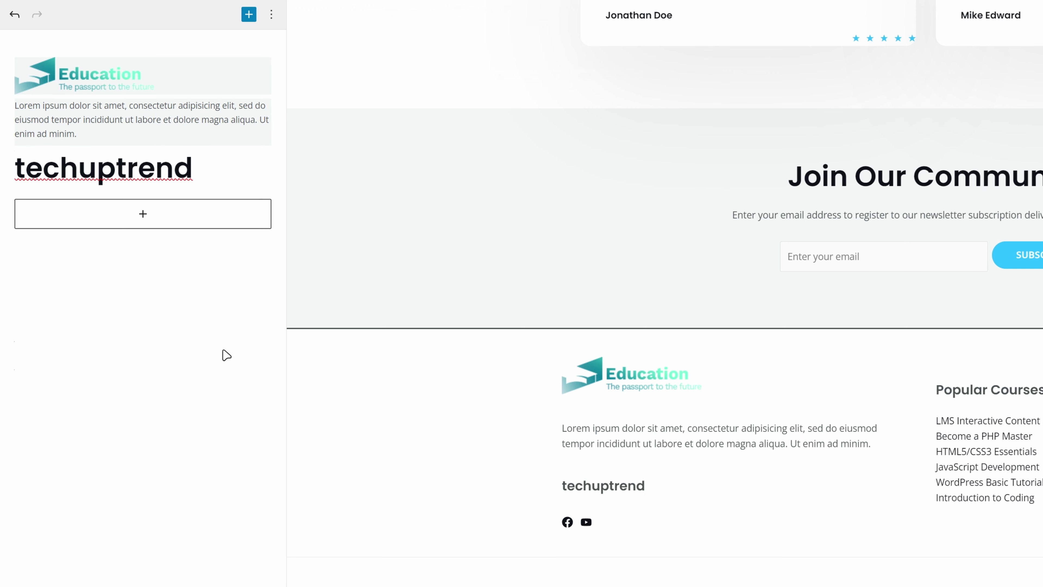
click(172, 178)
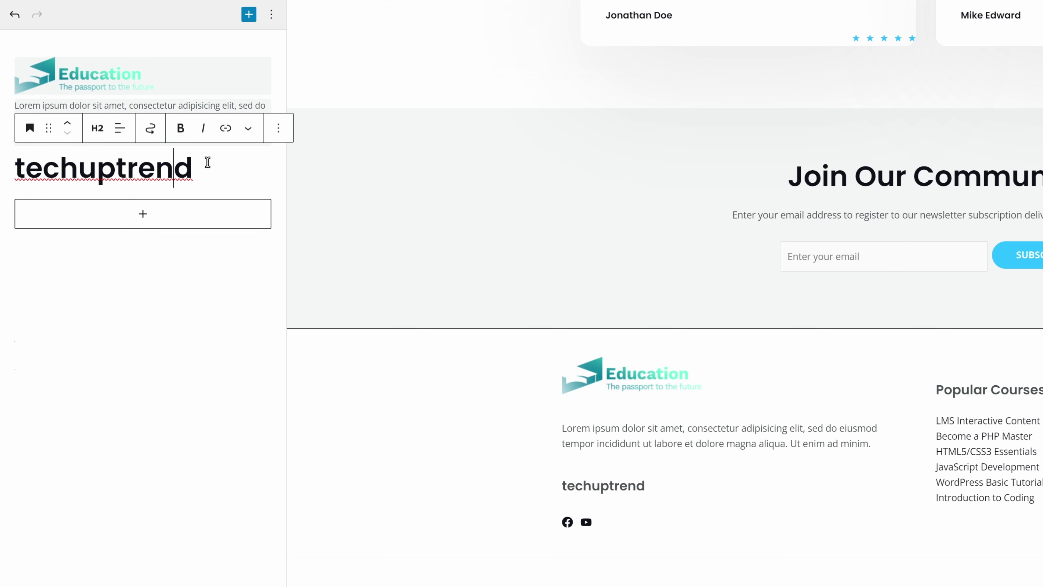
click(70, 126)
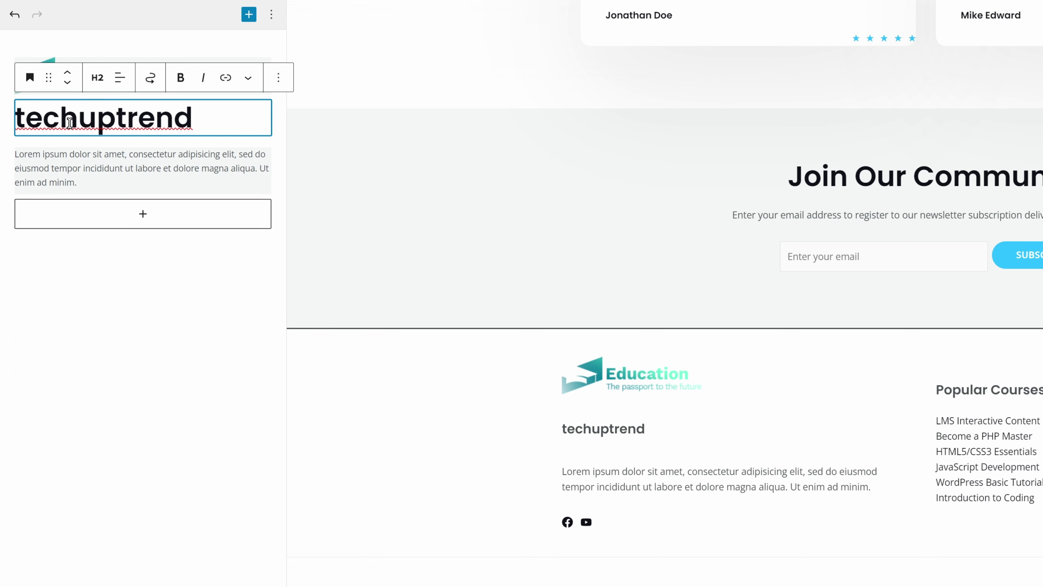
click(68, 76)
Delete the Education logo image block from the footer widget and publish the changes.
click(90, 131)
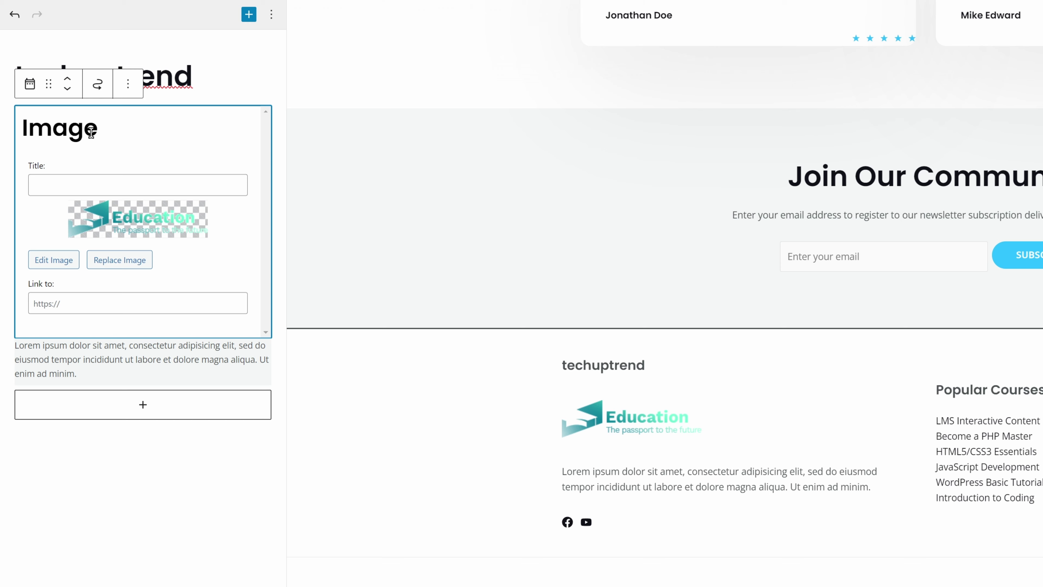
click(127, 86)
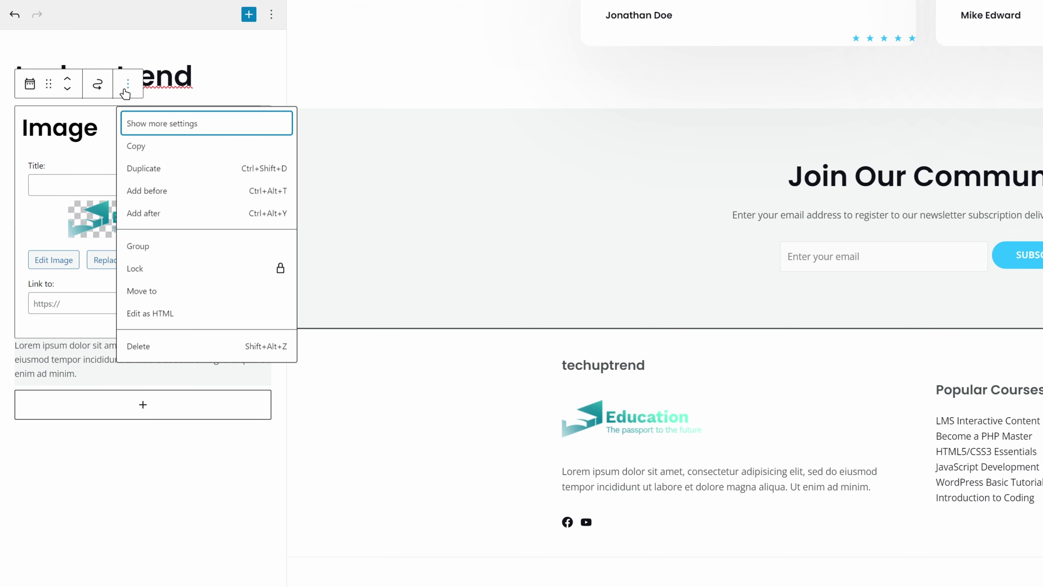
click(175, 345)
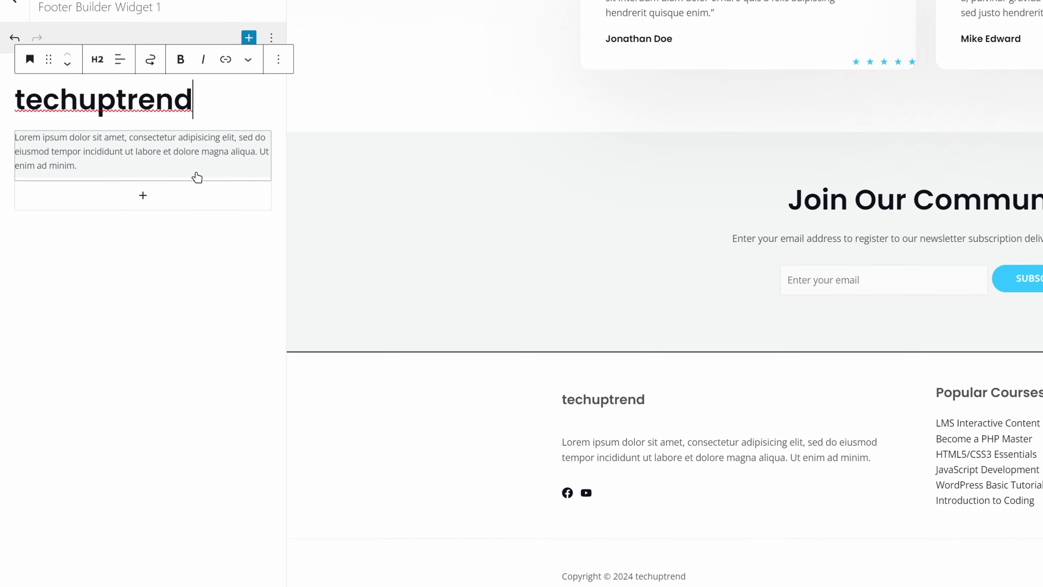
click(246, 15)
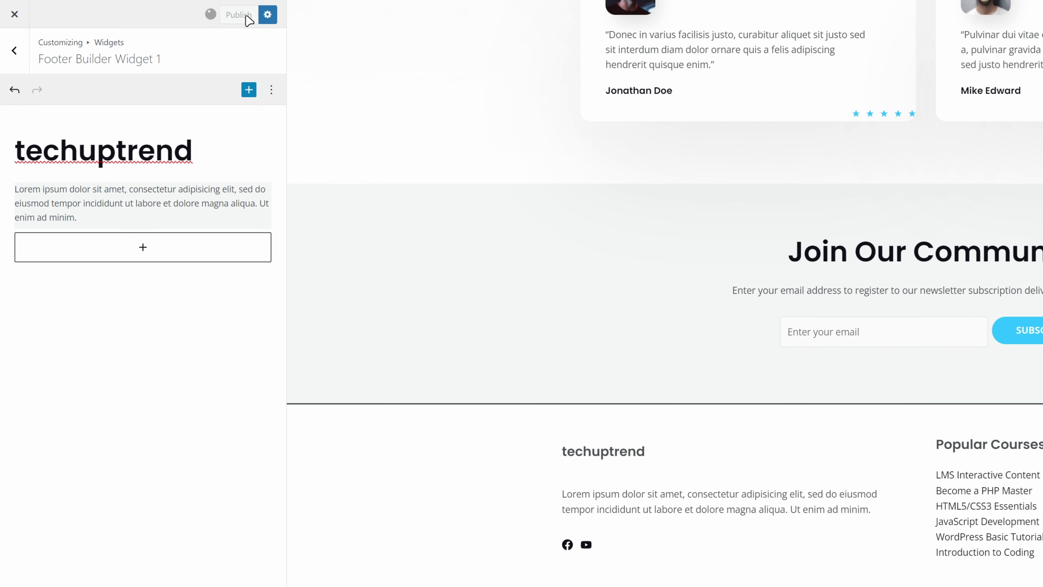
Close the Customizer and scroll the live homepage down to check the updated footer.
click(14, 14)
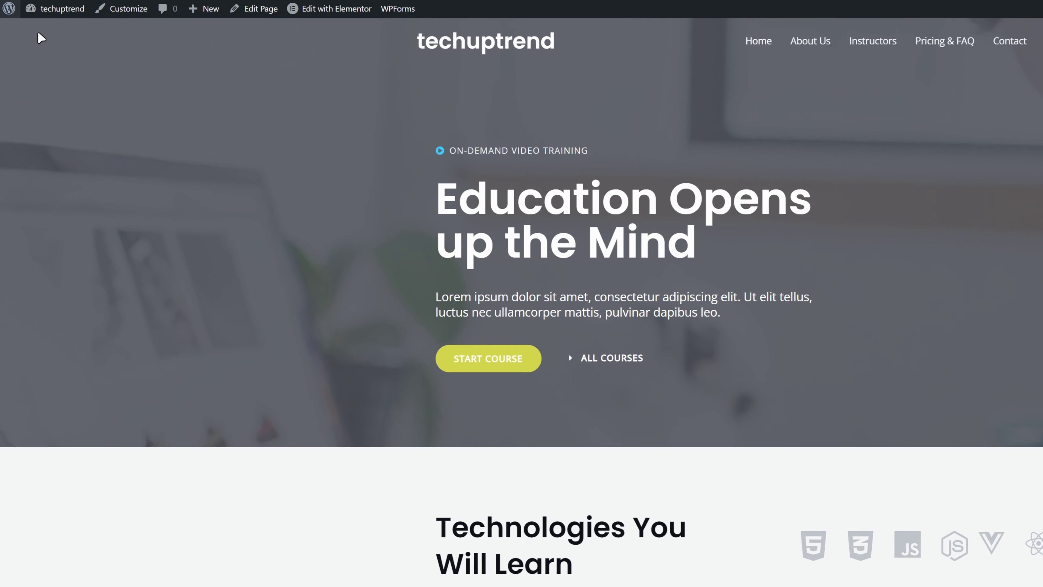
scroll(142, 28, down, 15)
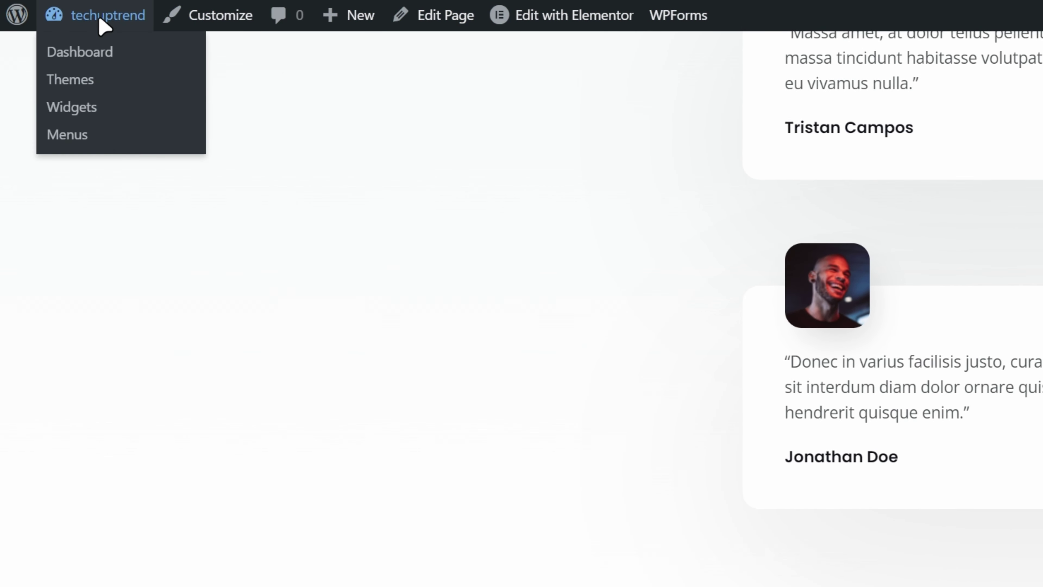
Trash the All Courses page from the All Pages list.
click(103, 17)
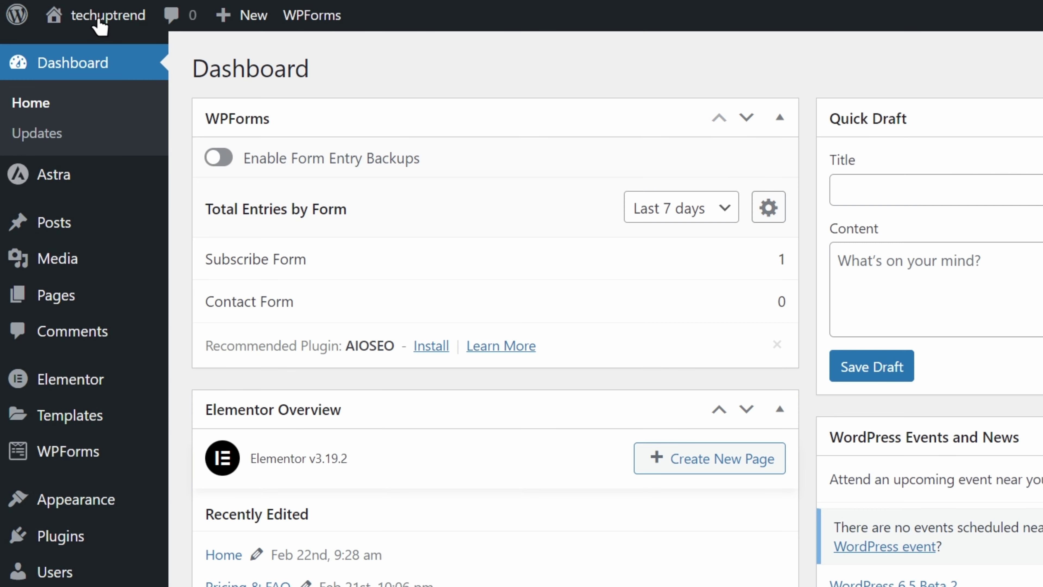
click(83, 305)
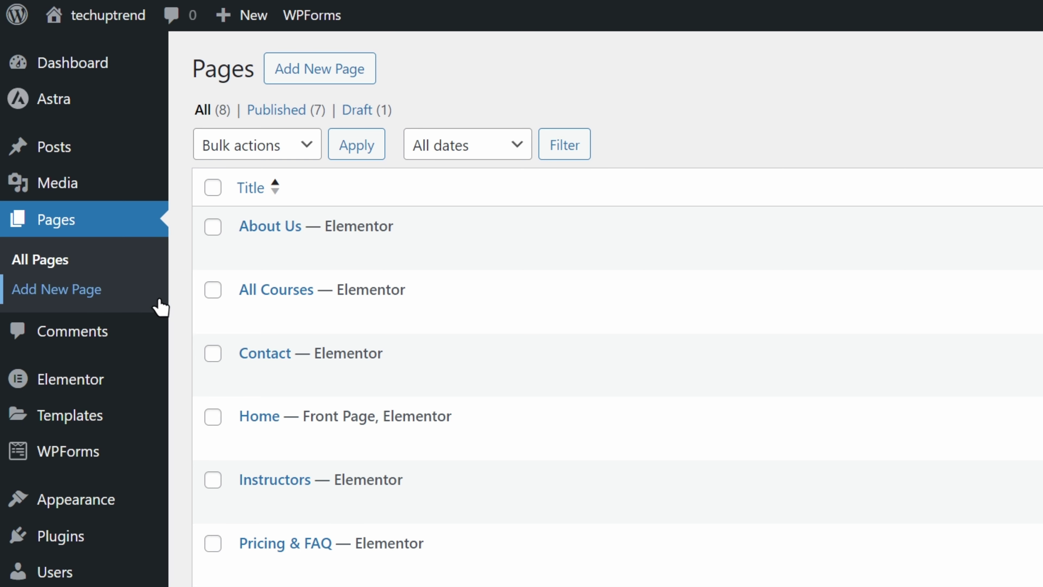
click(361, 315)
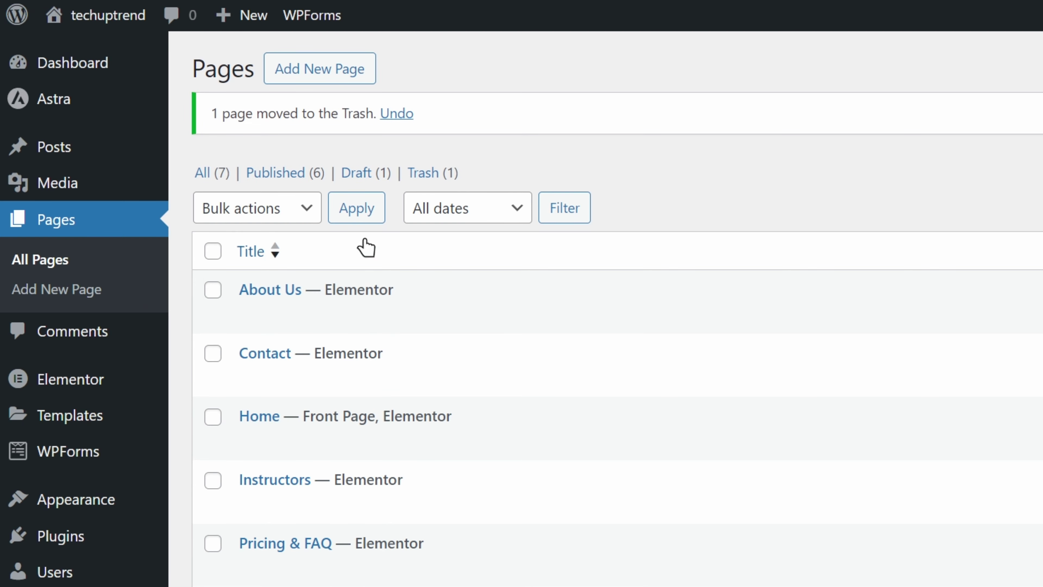
Add a new page titled 'my new page' and switch it to Edit with Elementor.
click(354, 78)
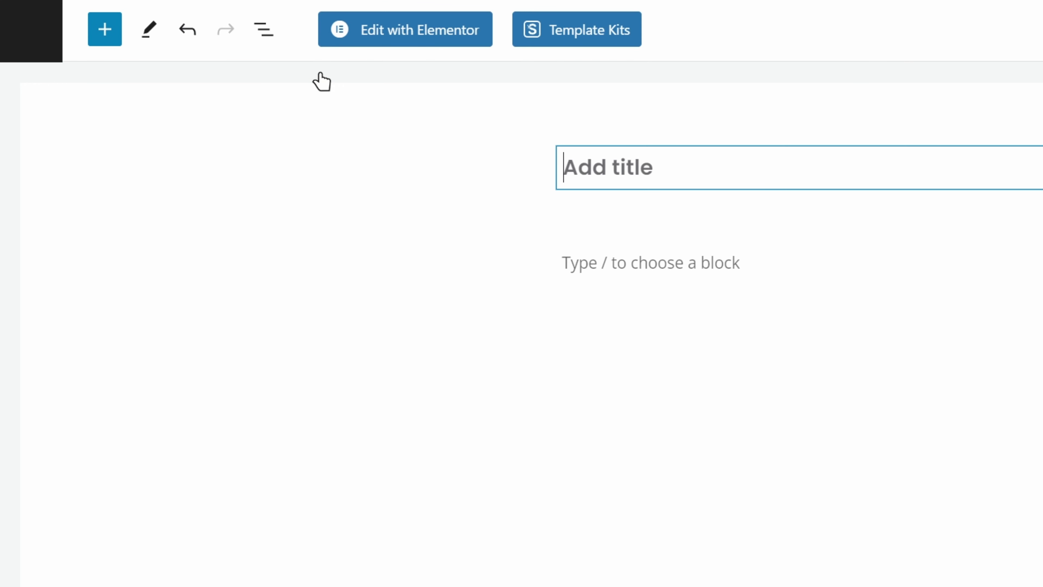
text(my new page)
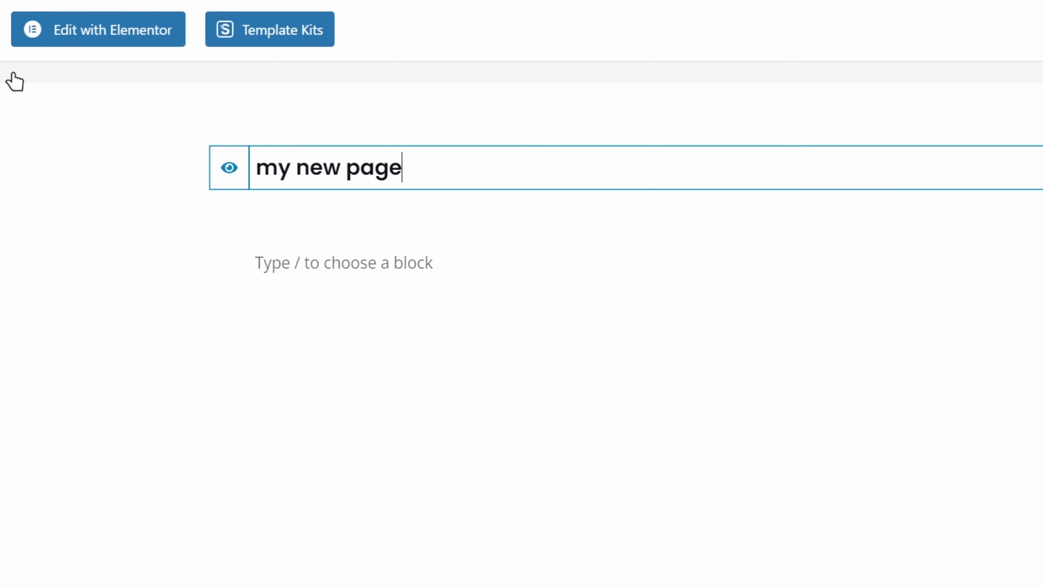
click(164, 38)
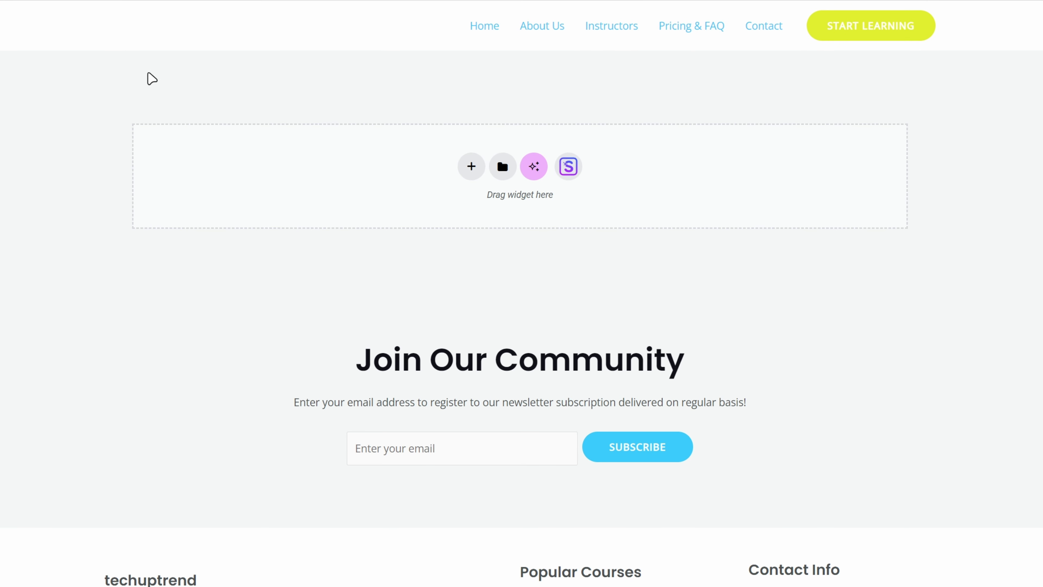
Import the Starter Templates hallway photo block with 'This Can Be Secondary Heading' into my new page.
click(568, 166)
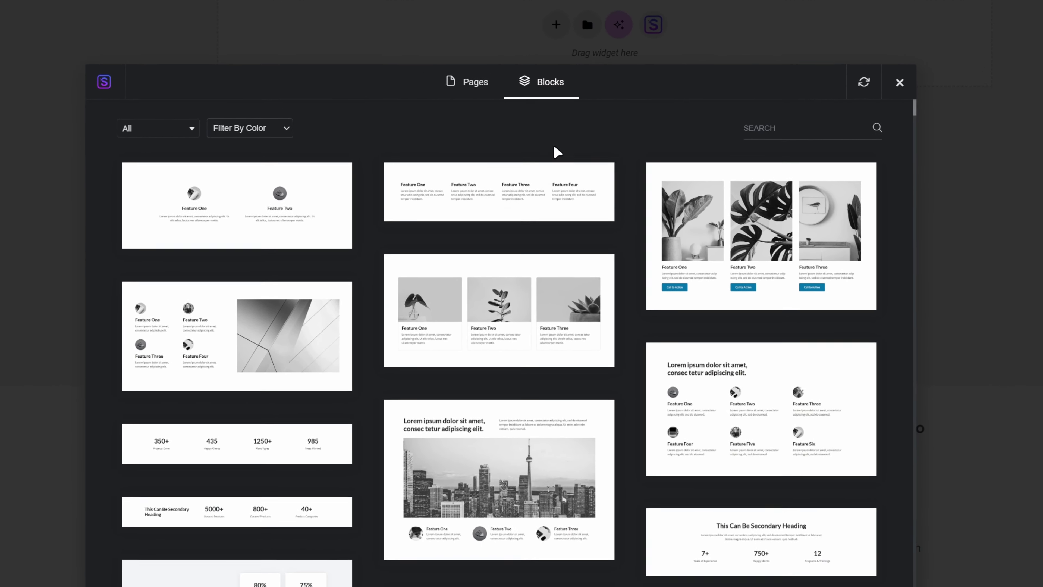
scroll(518, 220, down, 10)
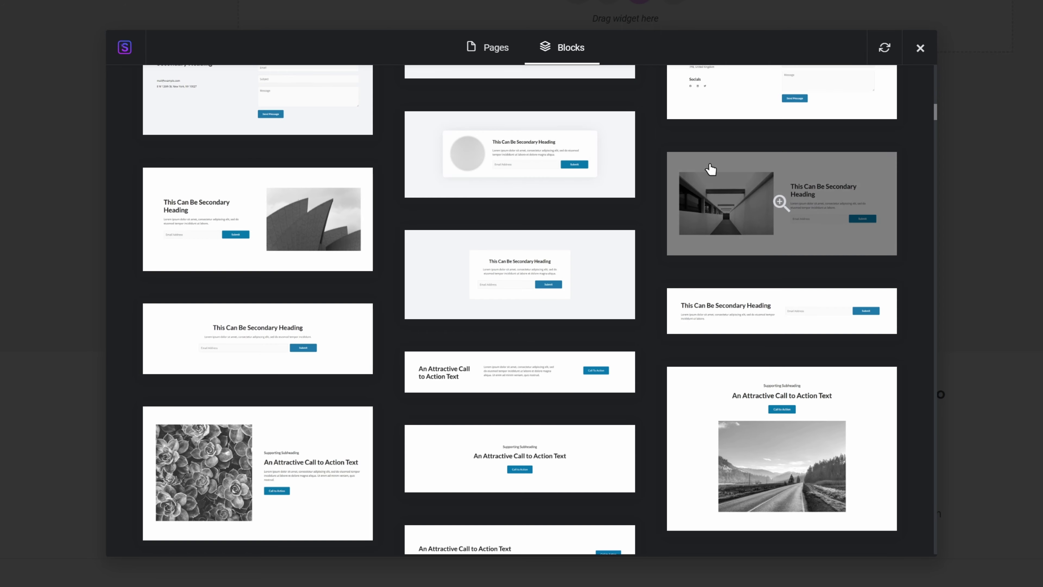
click(738, 196)
click(713, 49)
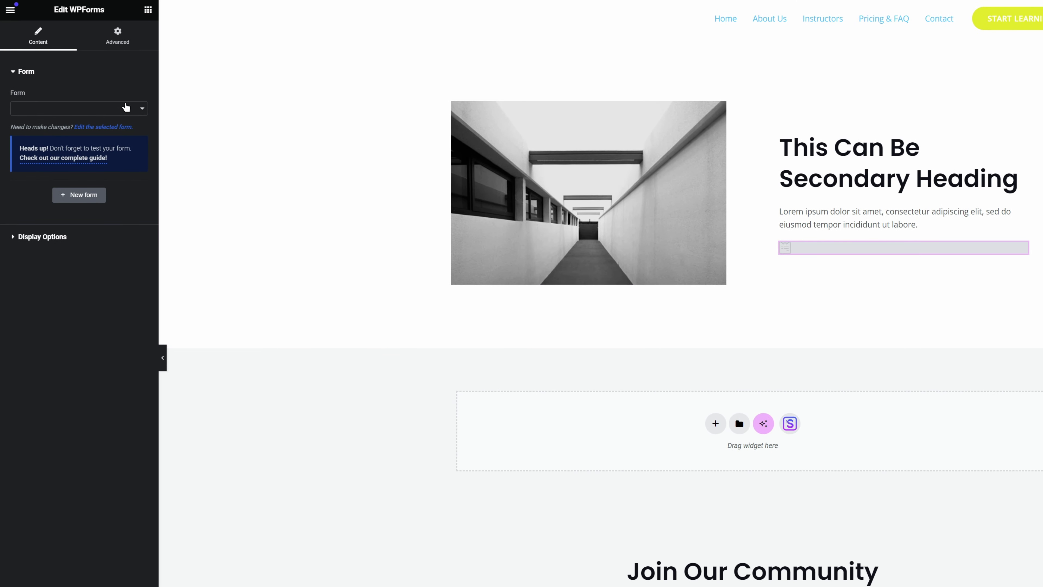
Choose Subscribe Form as the form in the imported block's WPForms widget.
click(128, 108)
click(84, 127)
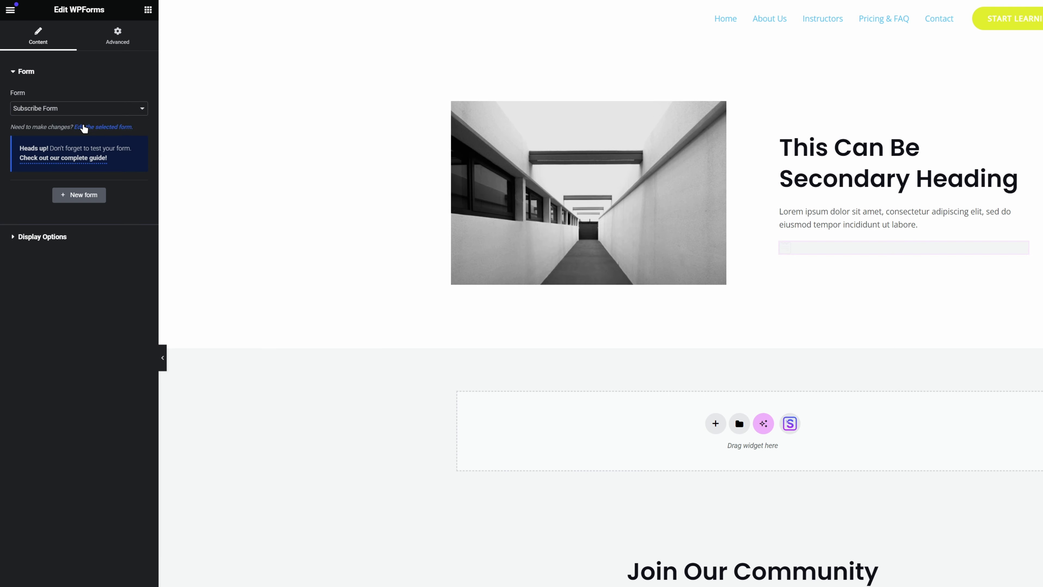